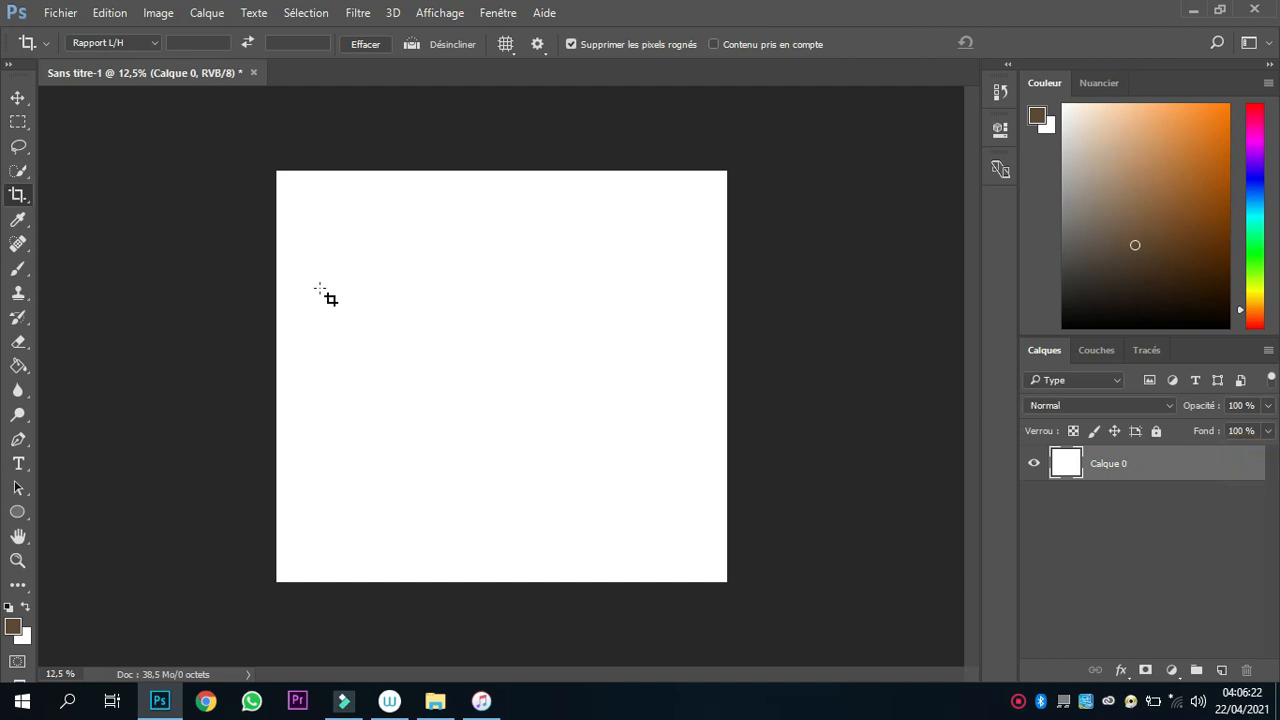
# Fill the blank canvas layer with the brown foreground colour and switch the shape tool to Rectangle.
pyautogui.press('g')
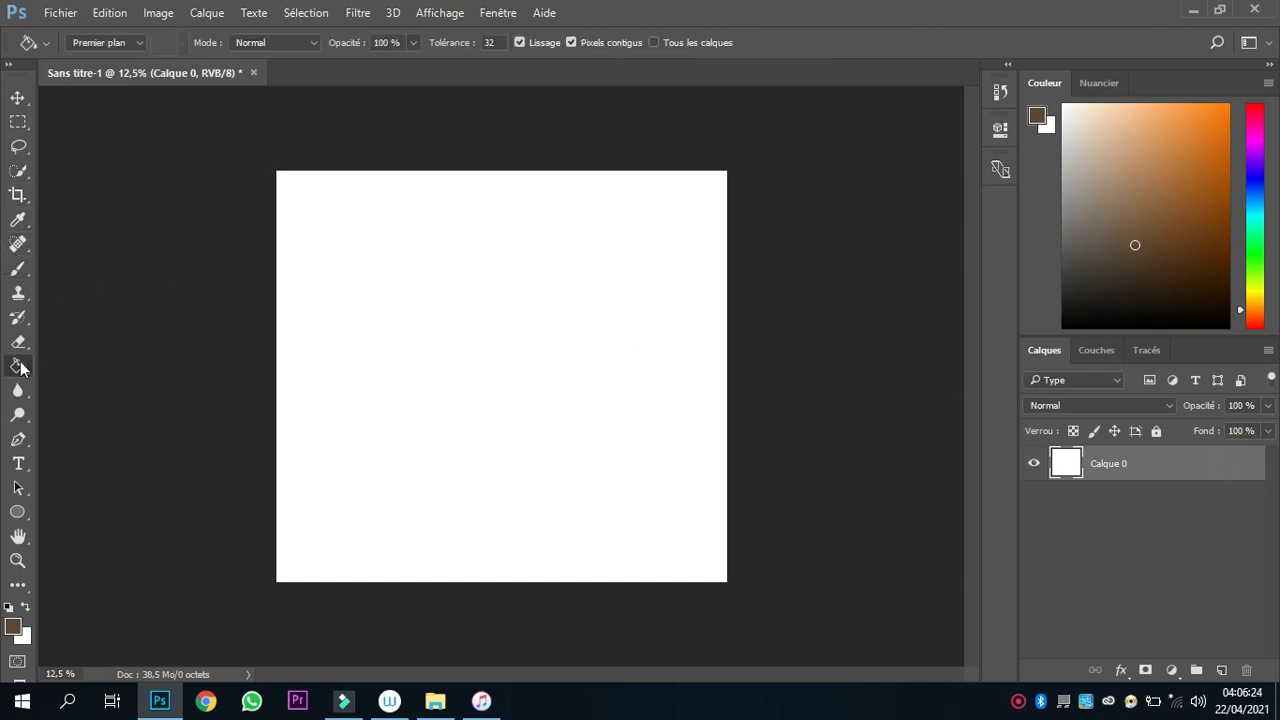
pyautogui.click(516, 343)
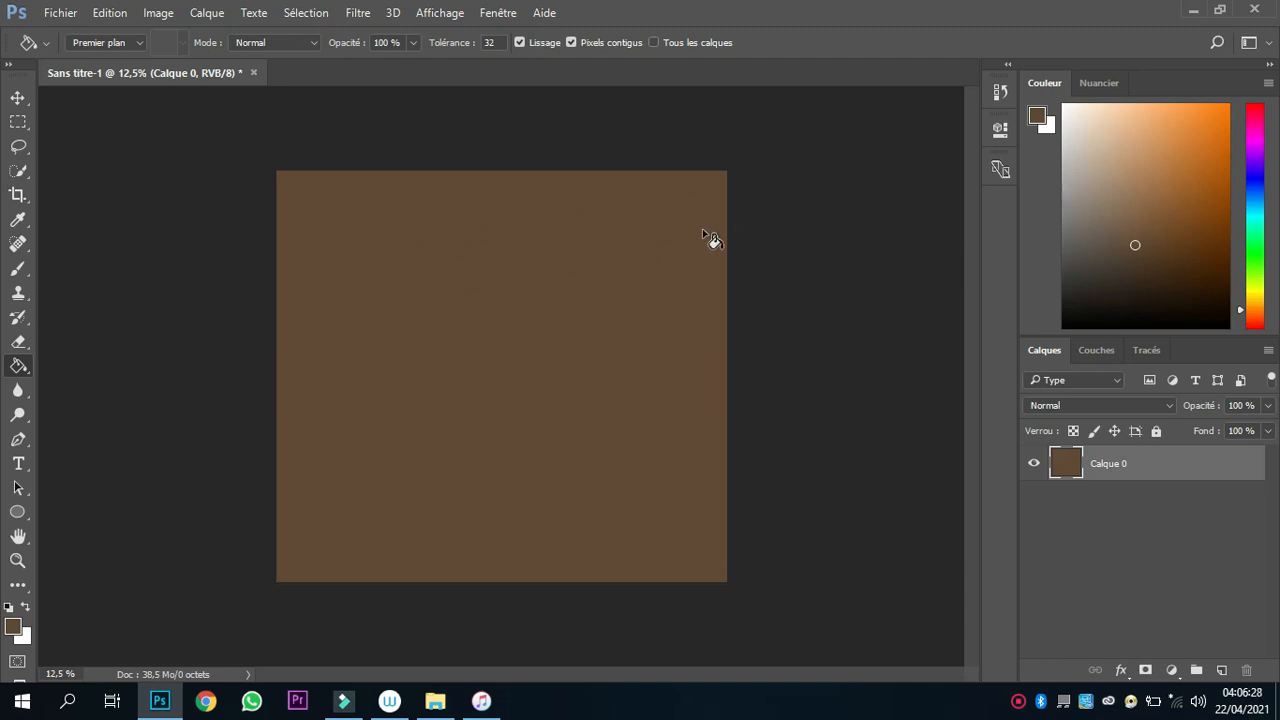
pyautogui.hotkey('ctrl', '+')
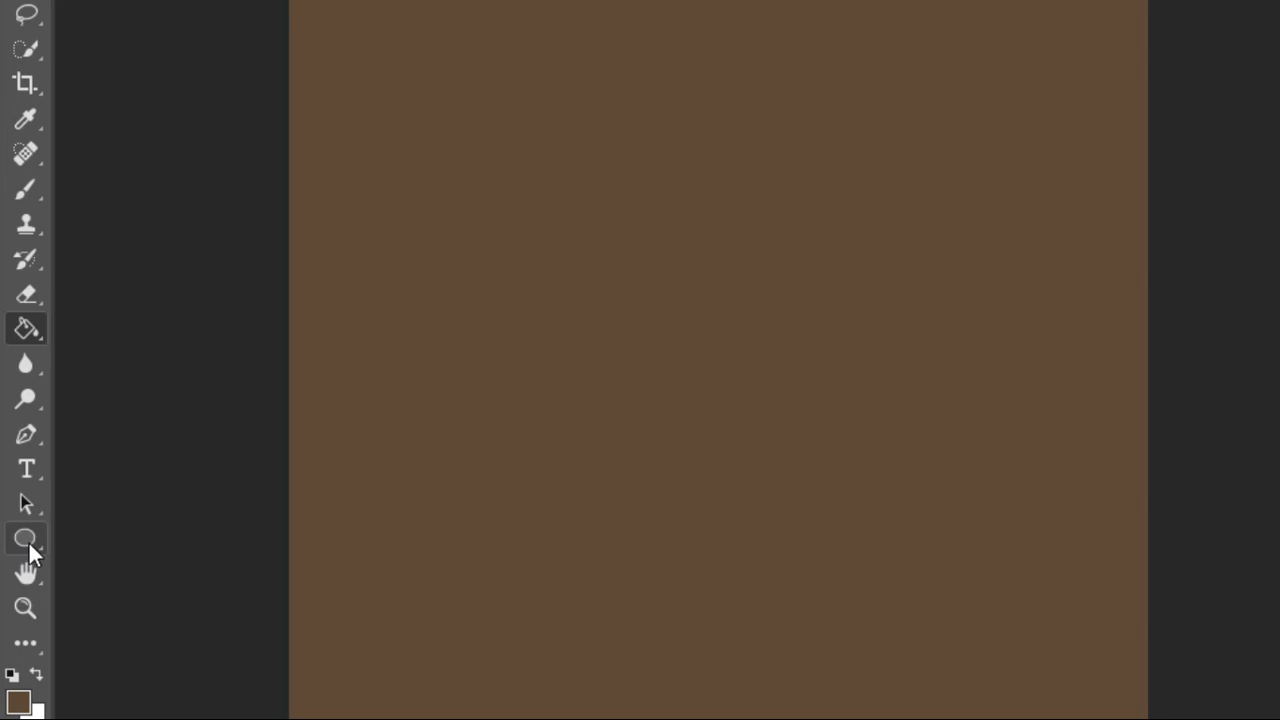
pyautogui.click(31, 537)
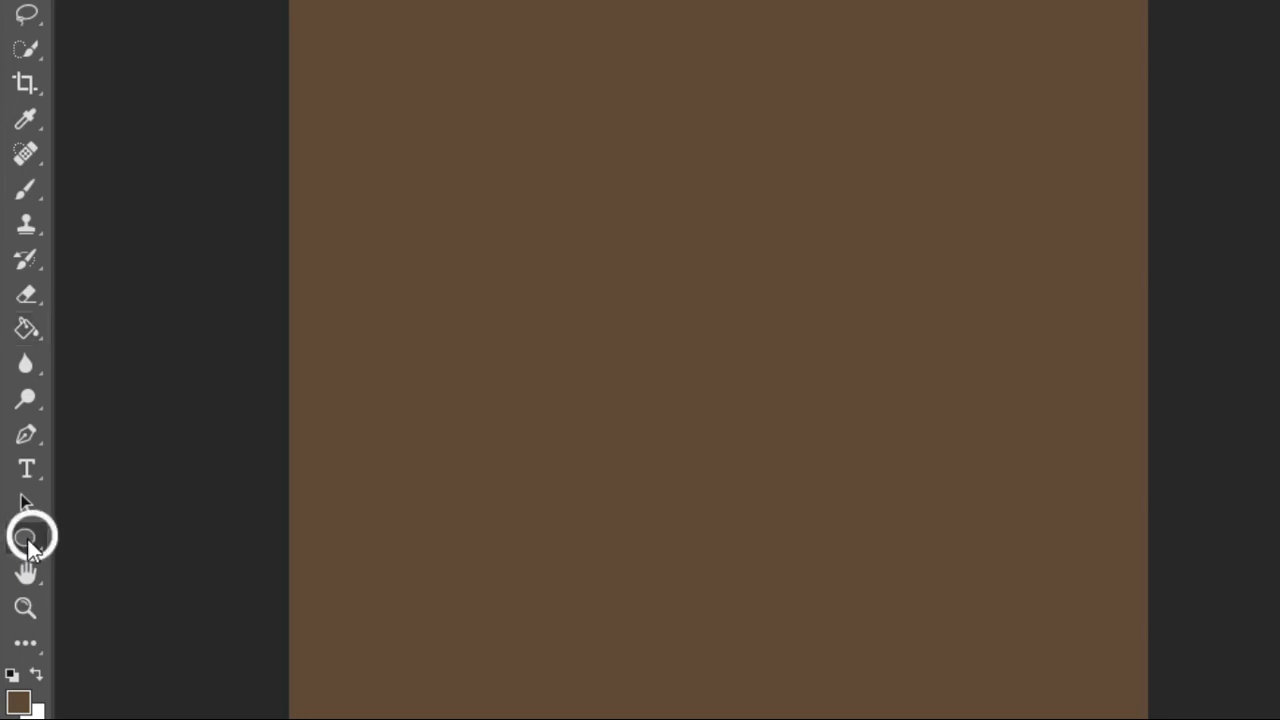
pyautogui.click(91, 538)
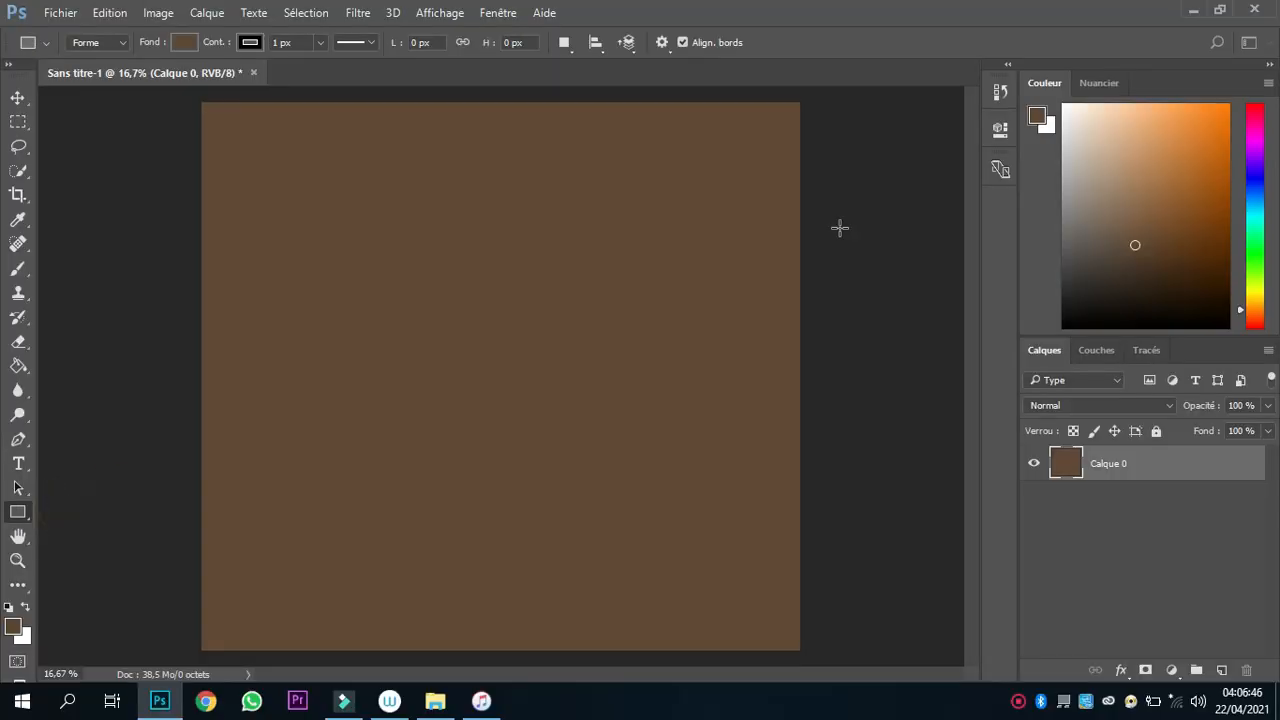
pyautogui.moveTo(314, 146); pyautogui.dragTo(557, 611)
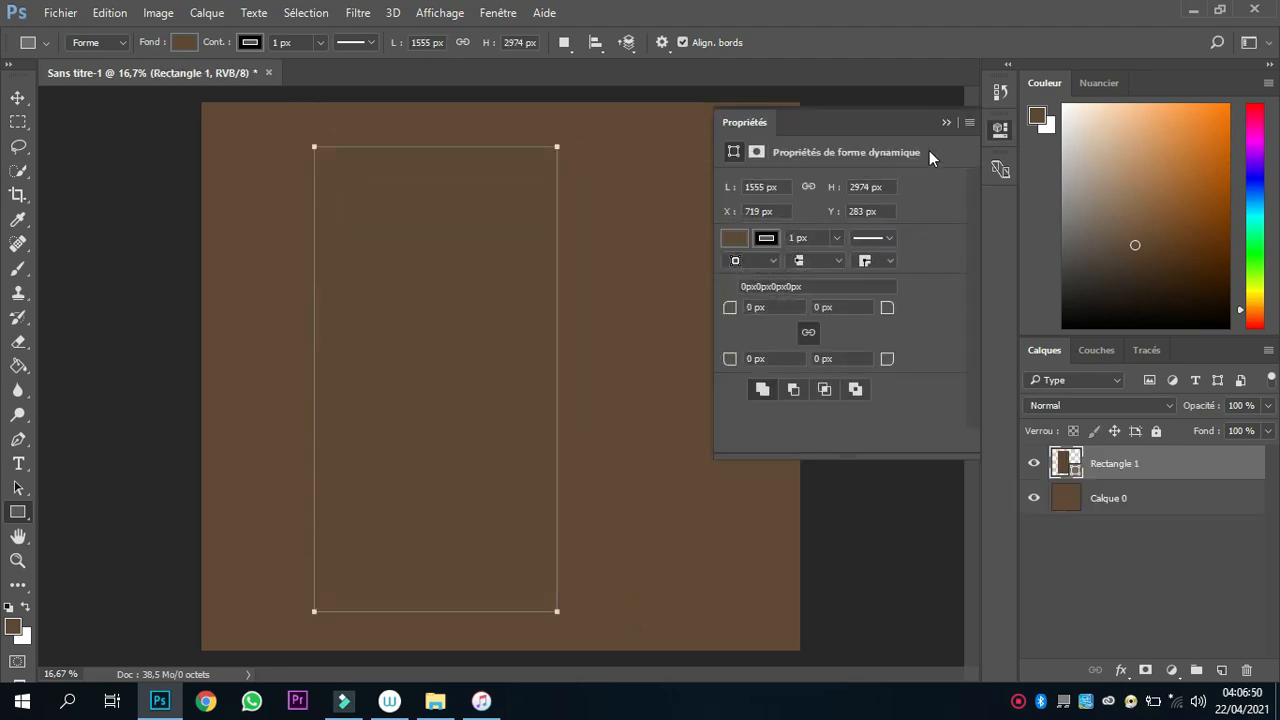
pyautogui.click(946, 121)
pyautogui.hotkey('ctrl', 'z')
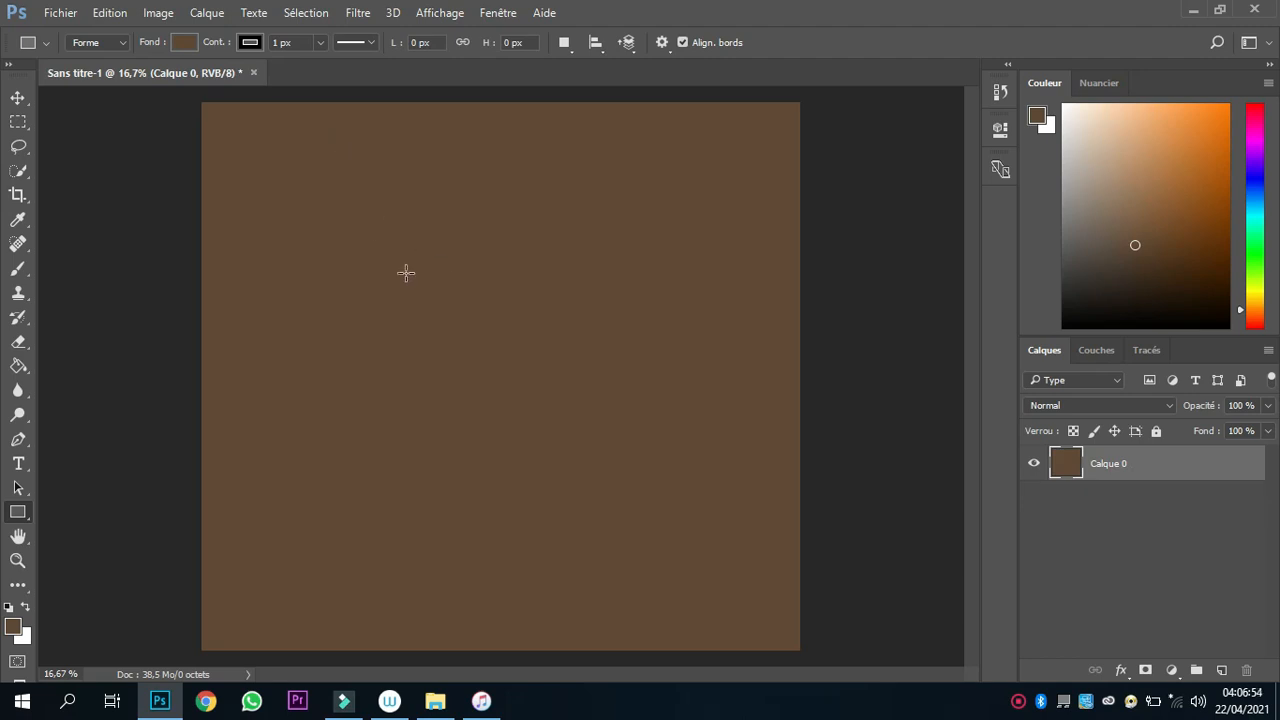
# Create a rectangle 1080 px wide and 1920 px high, drawn from its centre, in the upper part of the canvas.
pyautogui.click(400, 270)
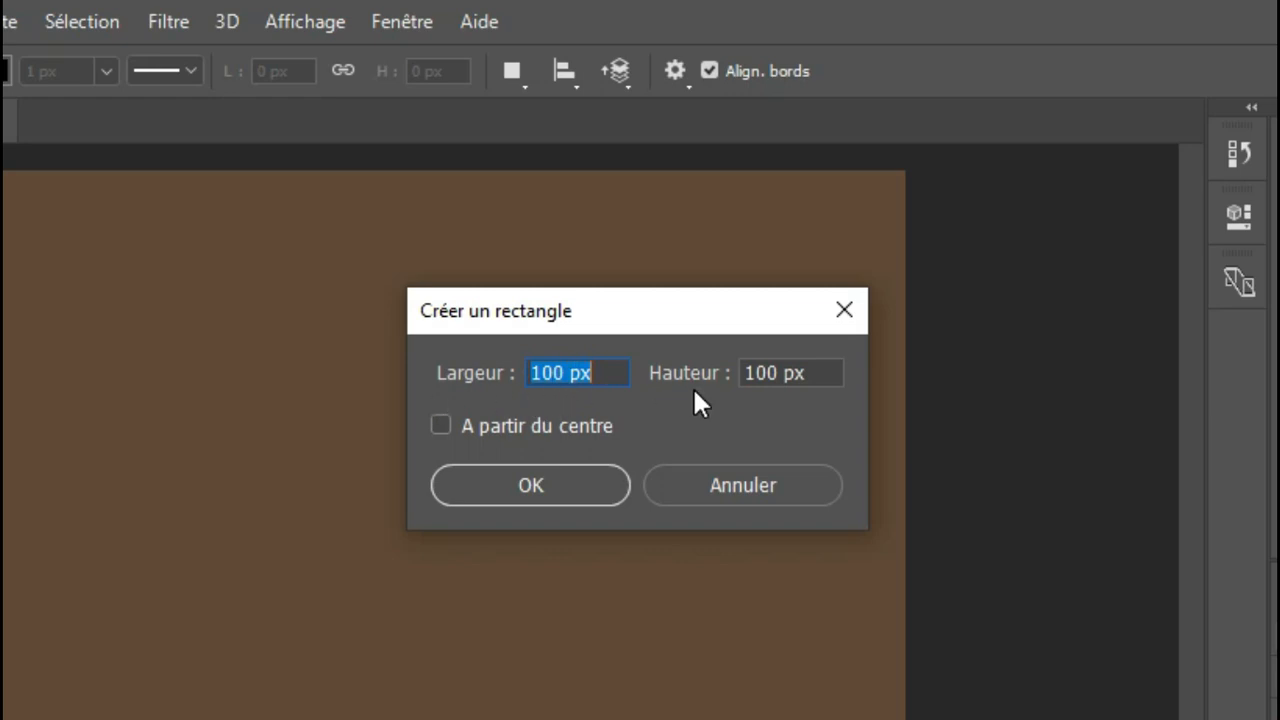
pyautogui.write('1')
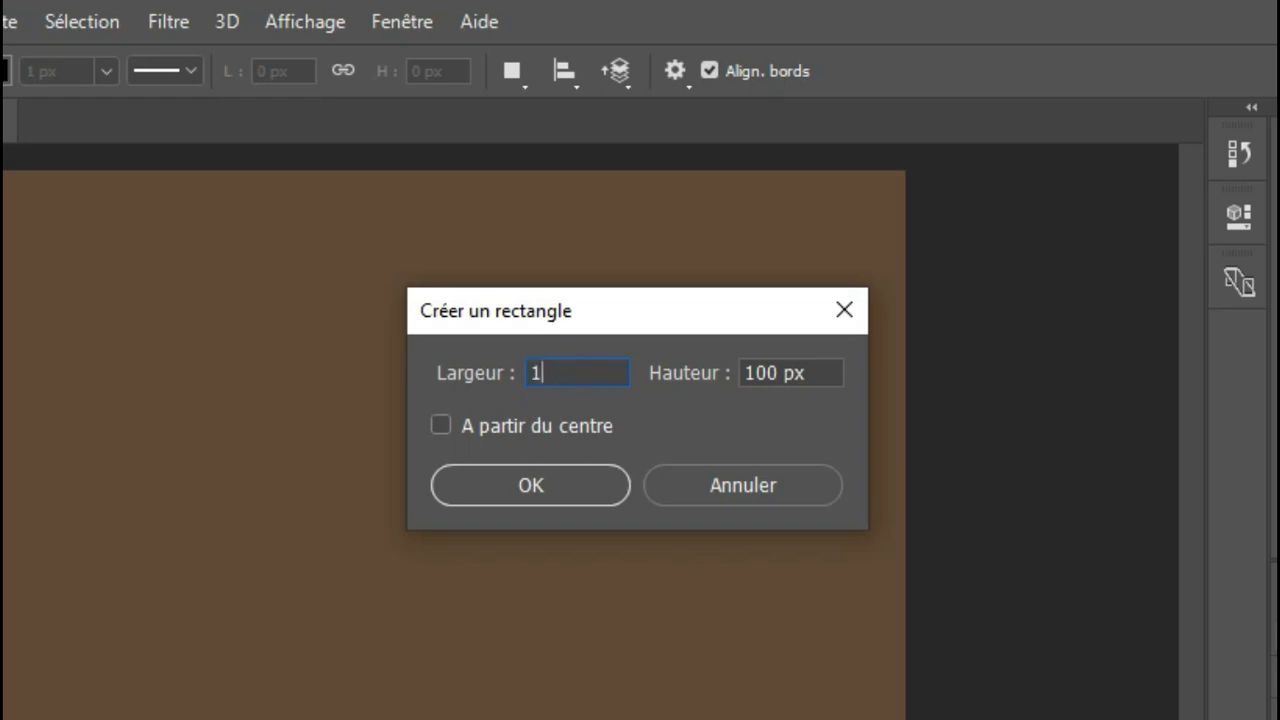
pyautogui.write('080')
pyautogui.click(808, 374)
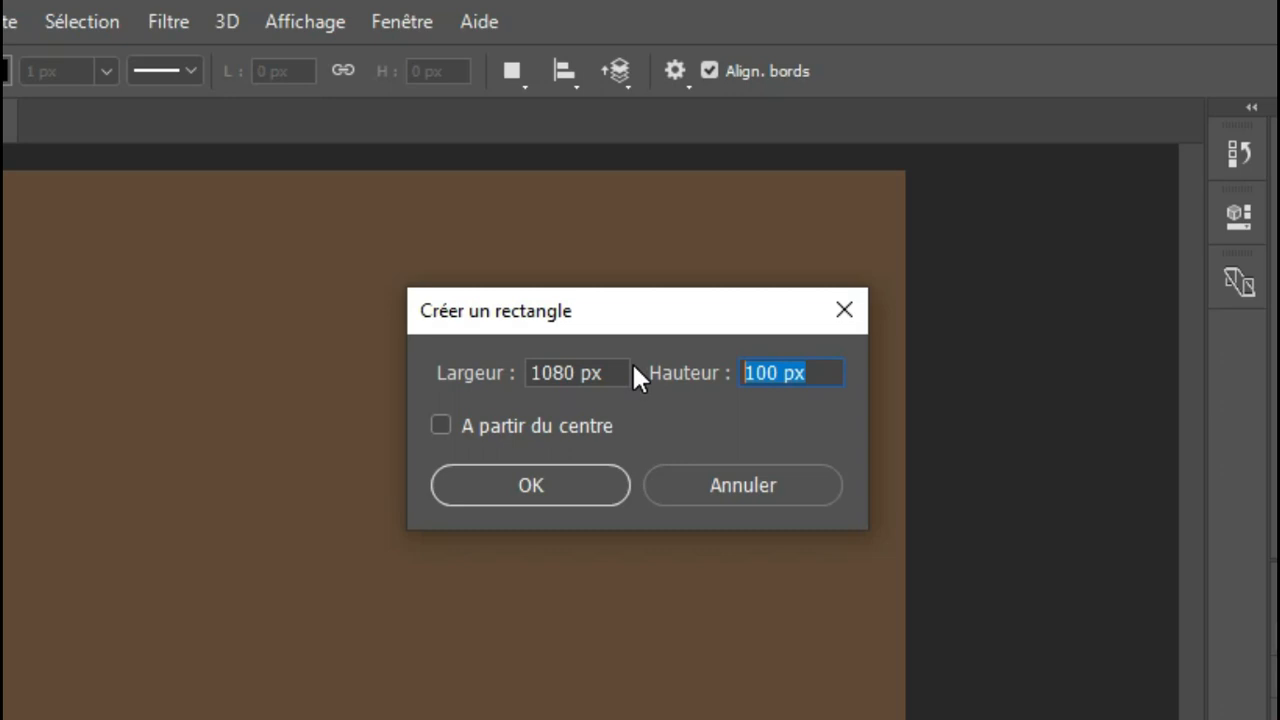
pyautogui.write('19')
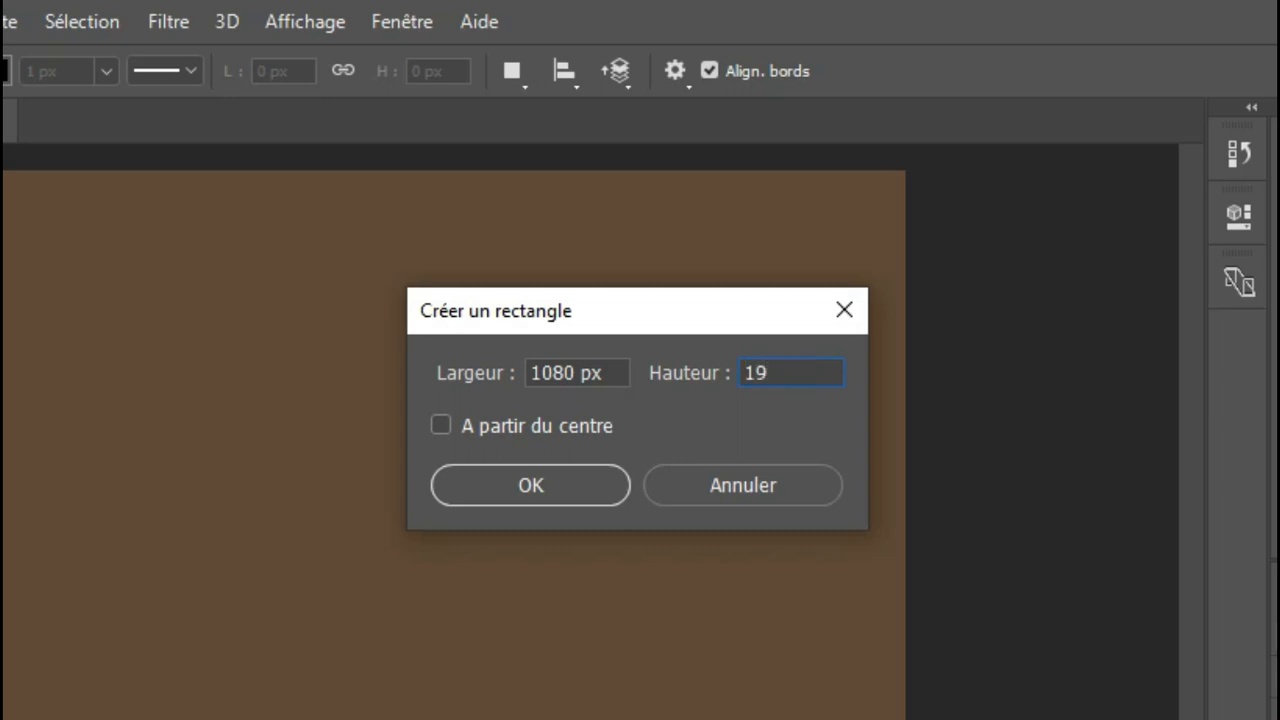
pyautogui.write('20')
pyautogui.click(441, 425)
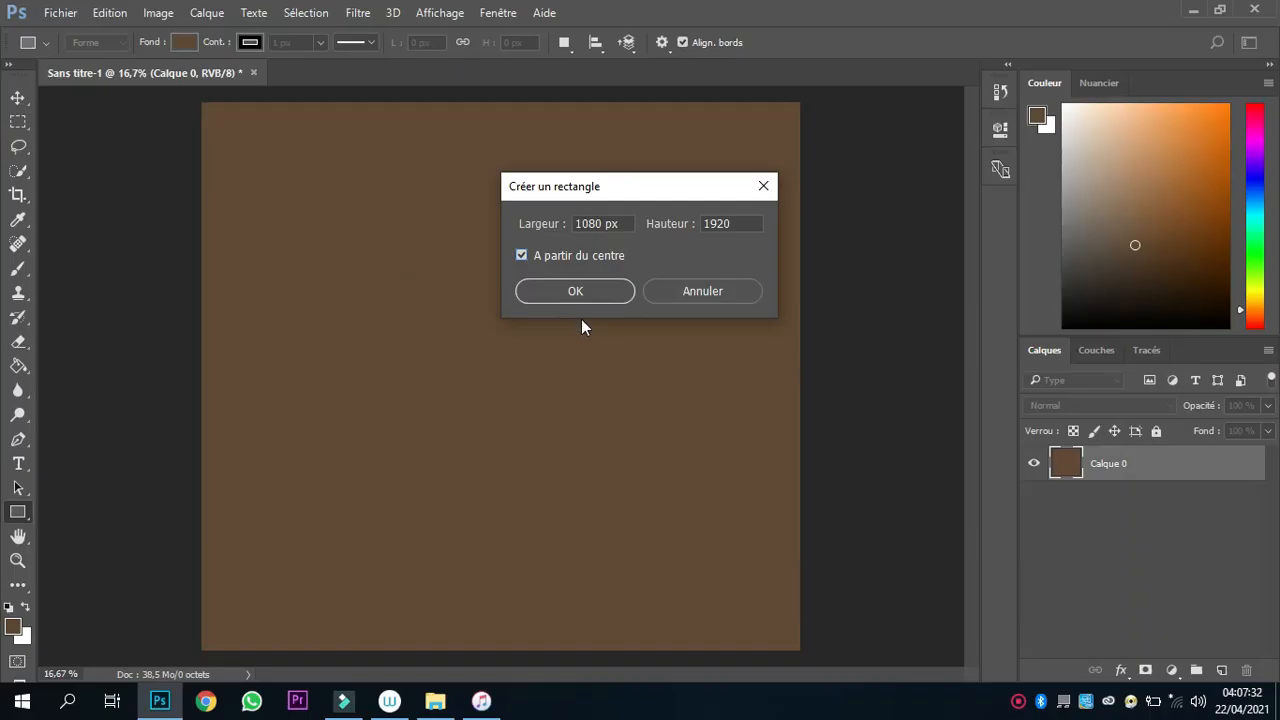
pyautogui.click(576, 291)
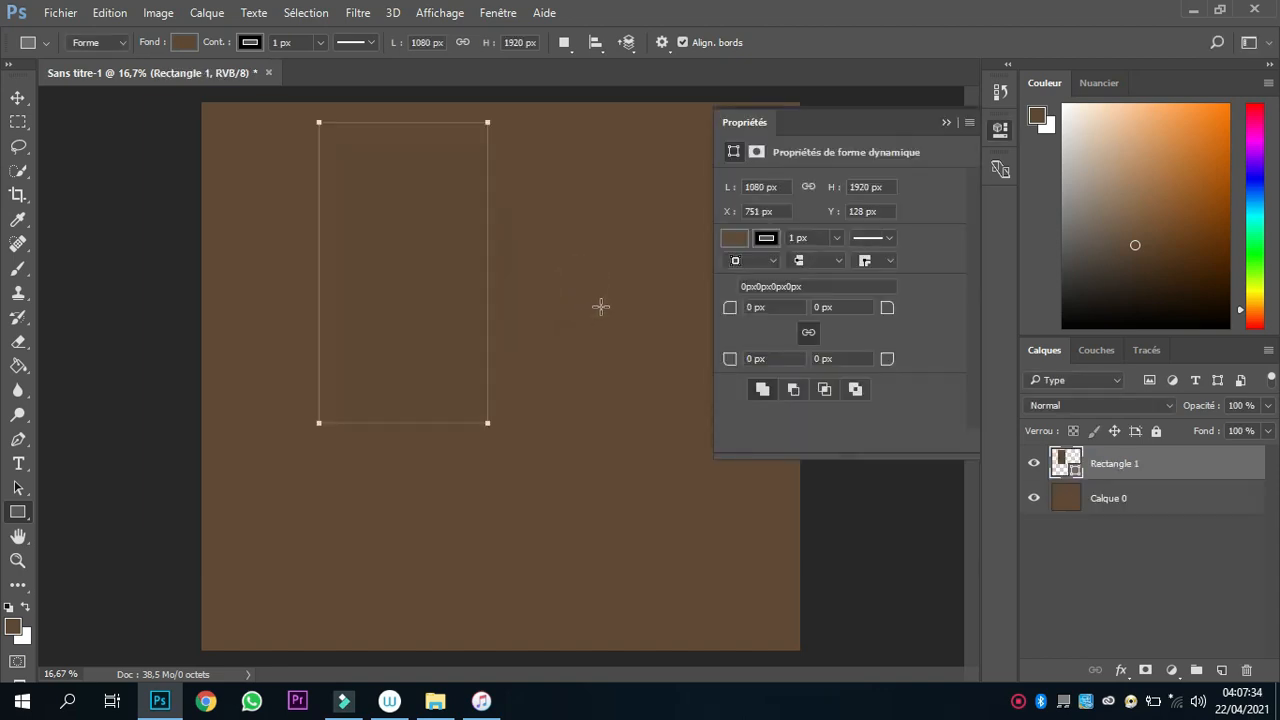
pyautogui.click(946, 122)
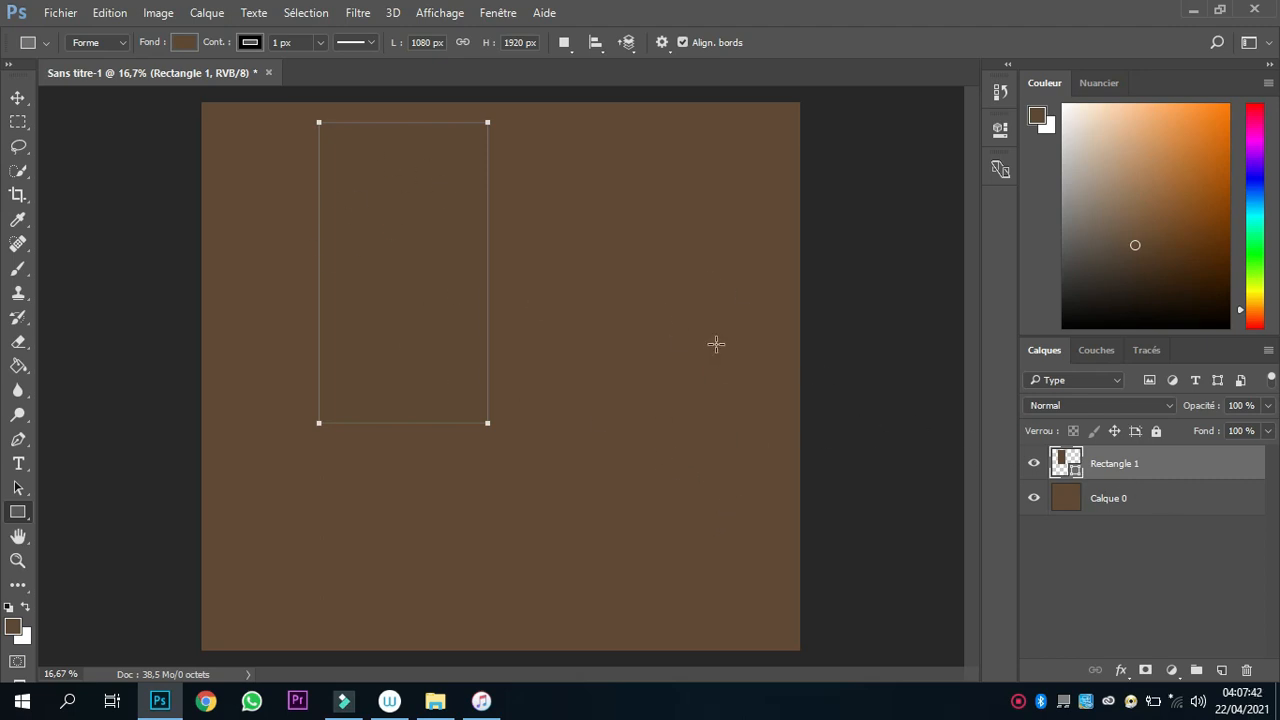
# Change the new rectangle's fill to a light grey swatch.
pyautogui.click(183, 44)
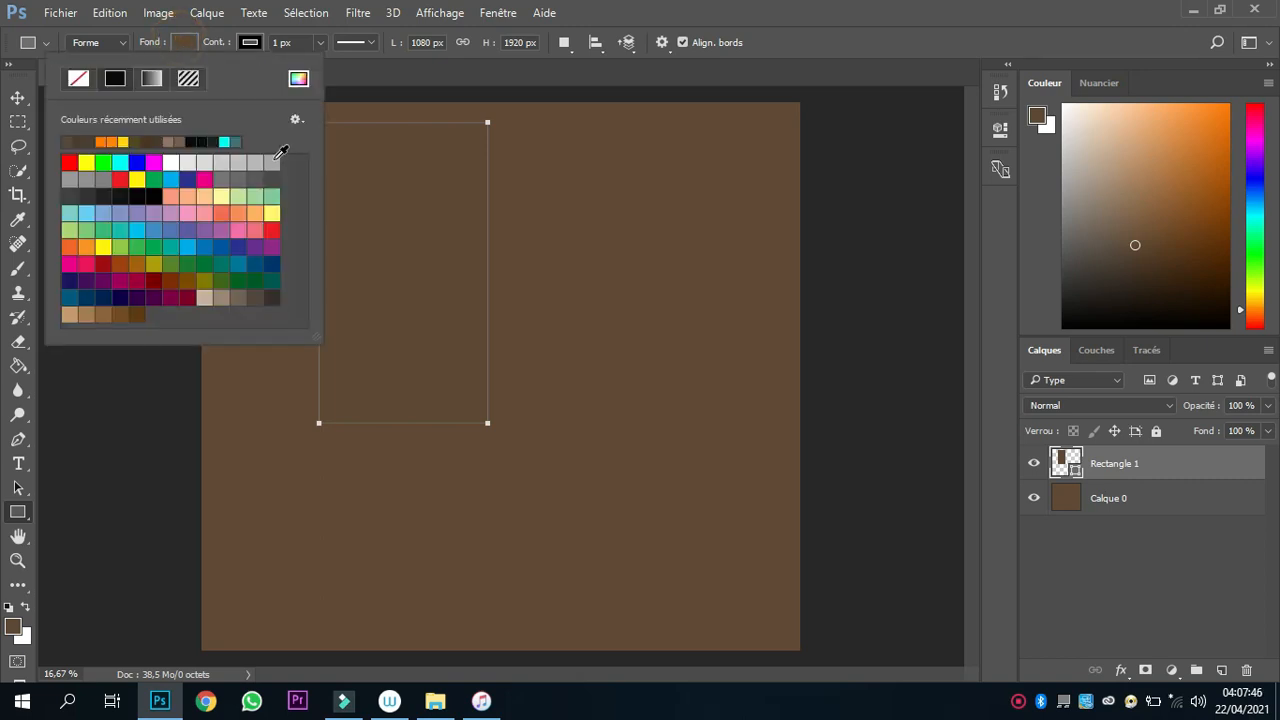
pyautogui.click(272, 162)
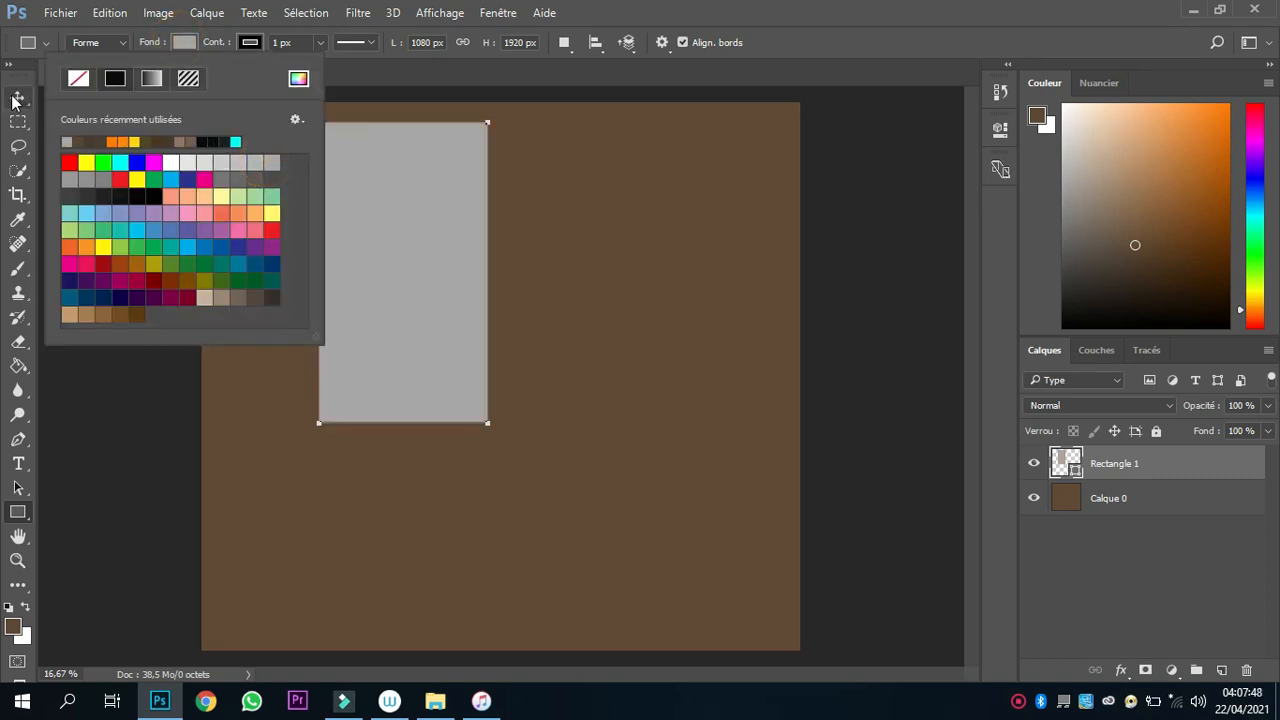
pyautogui.click(15, 103)
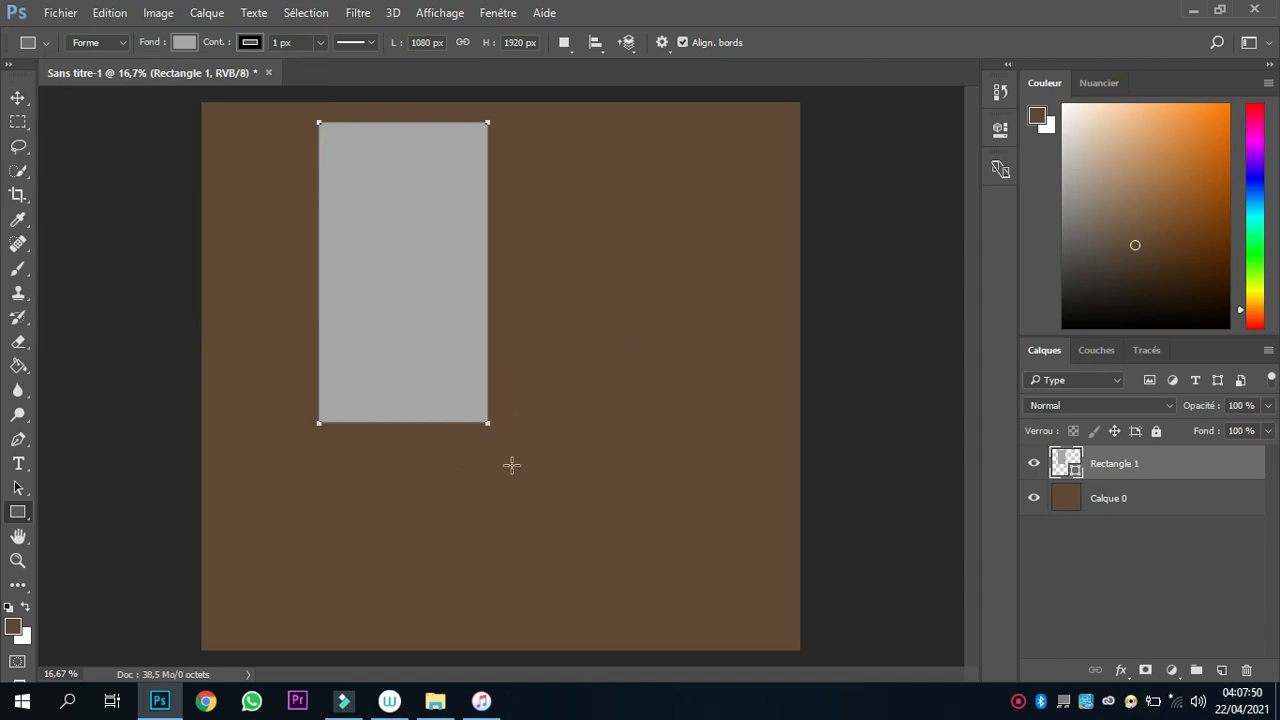
# Enlarge the grey rectangle proportionally to about 1245 × 2212 px and centre it on the canvas.
pyautogui.press('shift')
pyautogui.press('v')
pyautogui.press('shift')
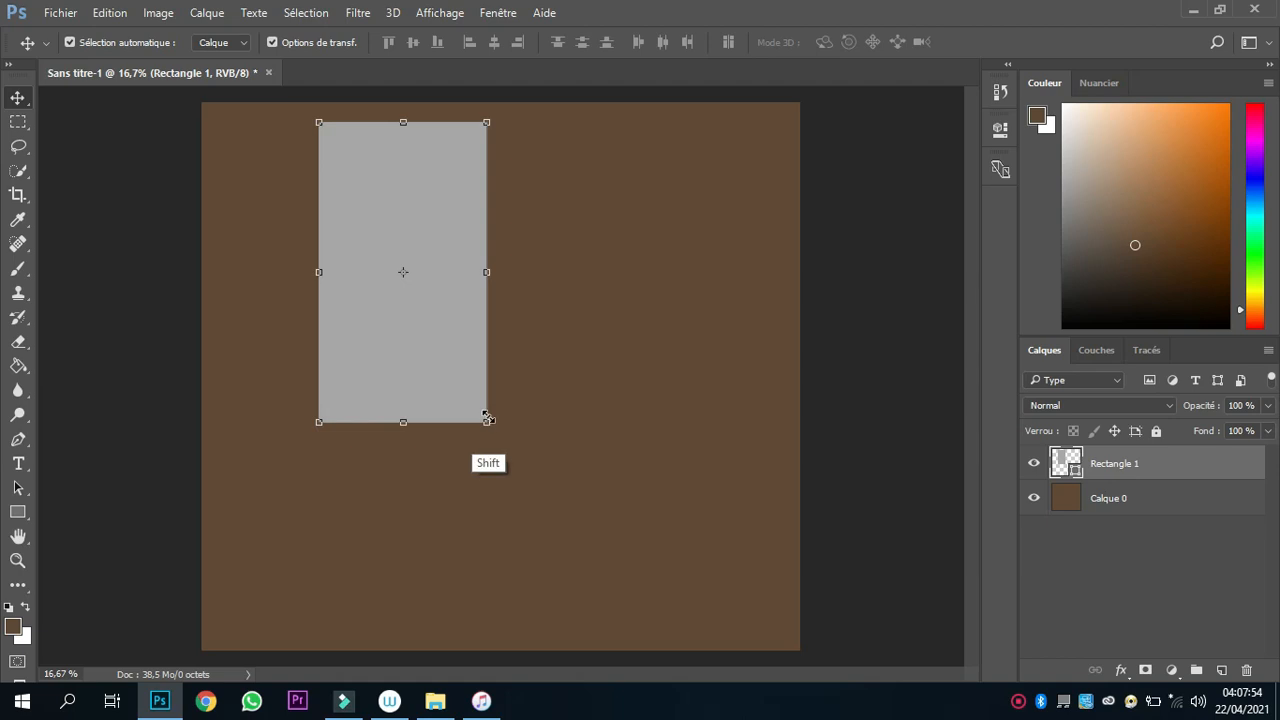
pyautogui.moveTo(486, 422); pyautogui.dragTo(537, 514)
pyautogui.moveTo(459, 376); pyautogui.dragTo(536, 415)
pyautogui.moveTo(611, 155); pyautogui.dragTo(586, 197)
pyautogui.moveTo(502, 418); pyautogui.dragTo(511, 404)
pyautogui.press('Return')
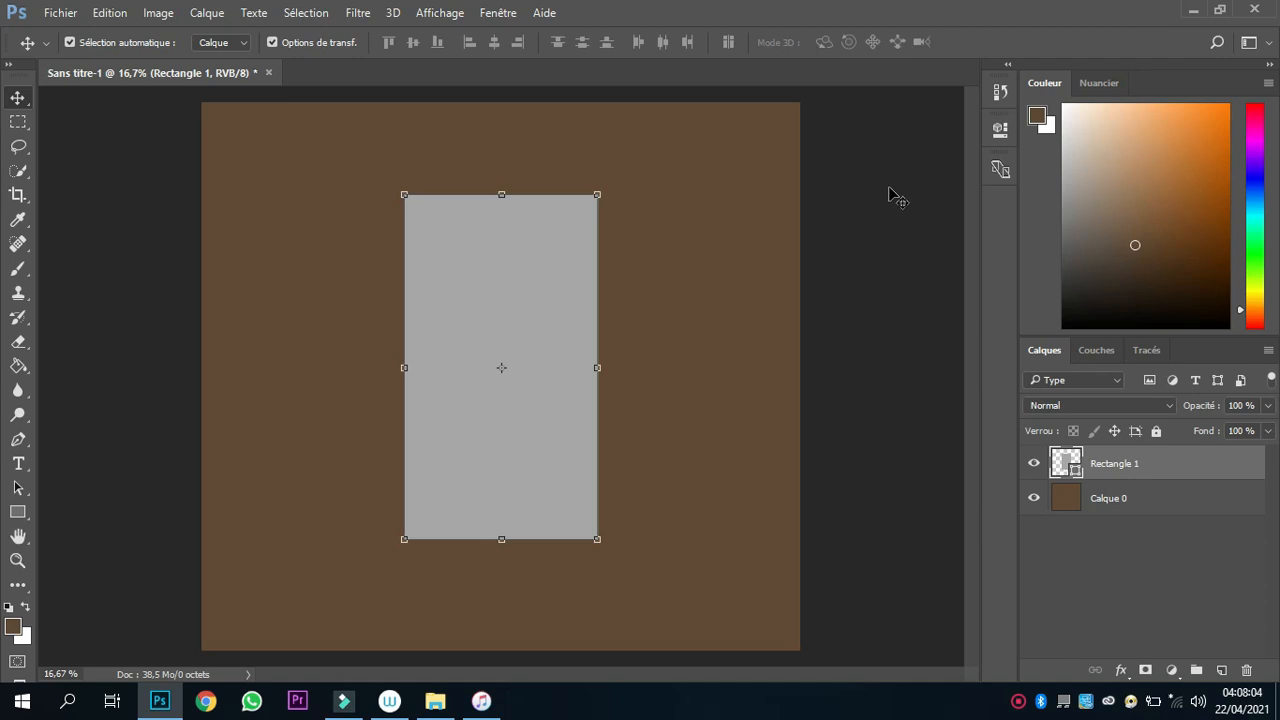
# Duplicate the grey rectangle's layer and move the copy horizontally to the right, partly beyond the canvas edge.
pyautogui.press('ctrl')
pyautogui.hotkey('ctrl', 'j')
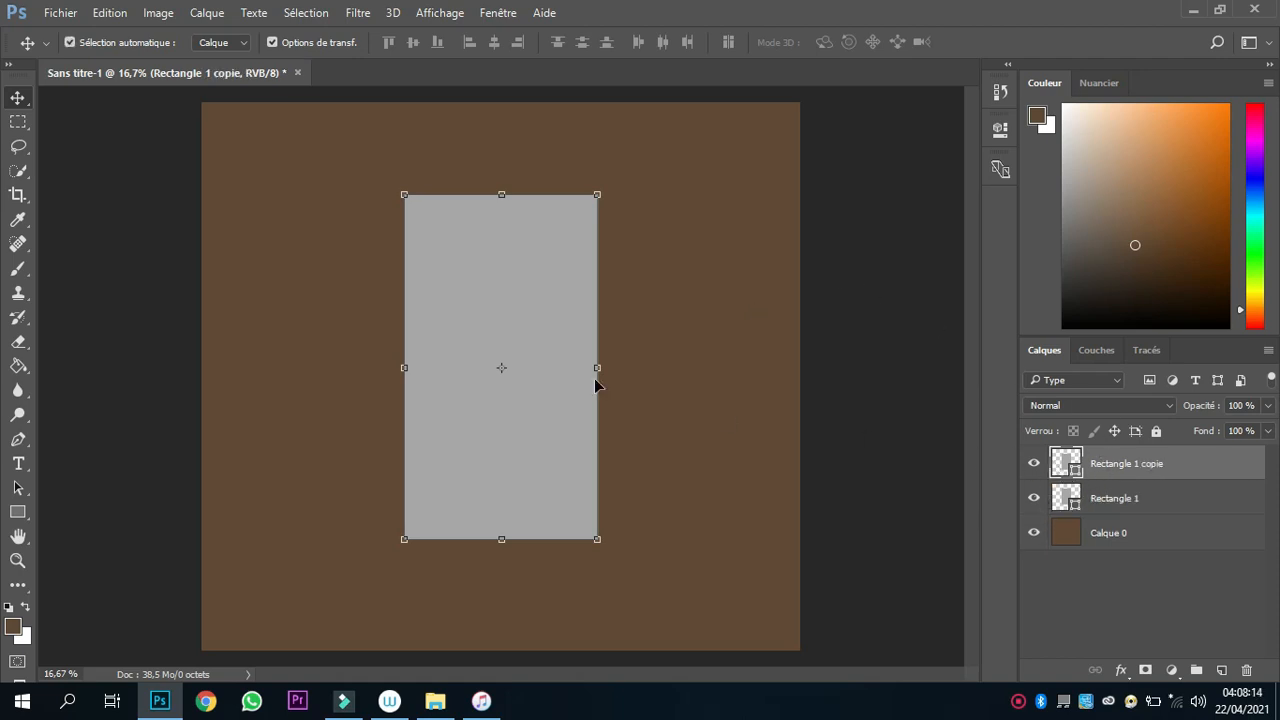
pyautogui.moveTo(496, 303); pyautogui.dragTo(763, 309)
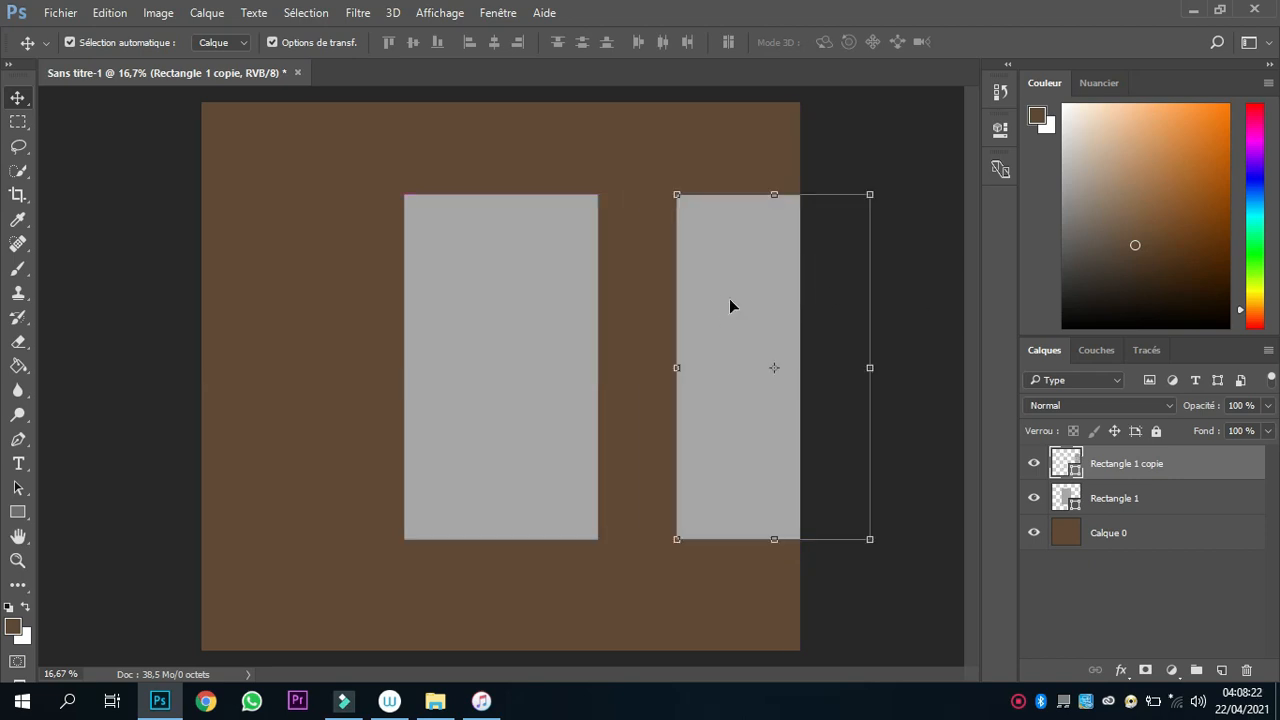
# Round all four corners of the original centred rectangle with a linked radius of 130 px.
pyautogui.click(469, 292)
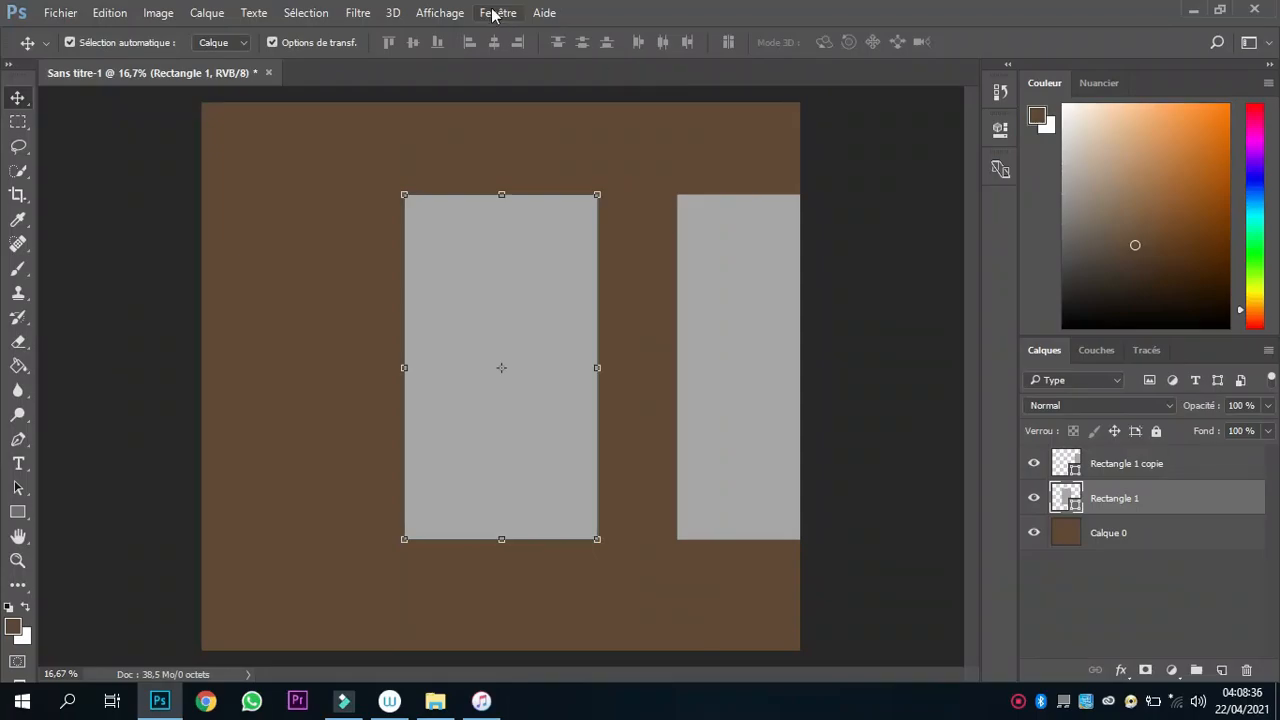
pyautogui.click(490, 13)
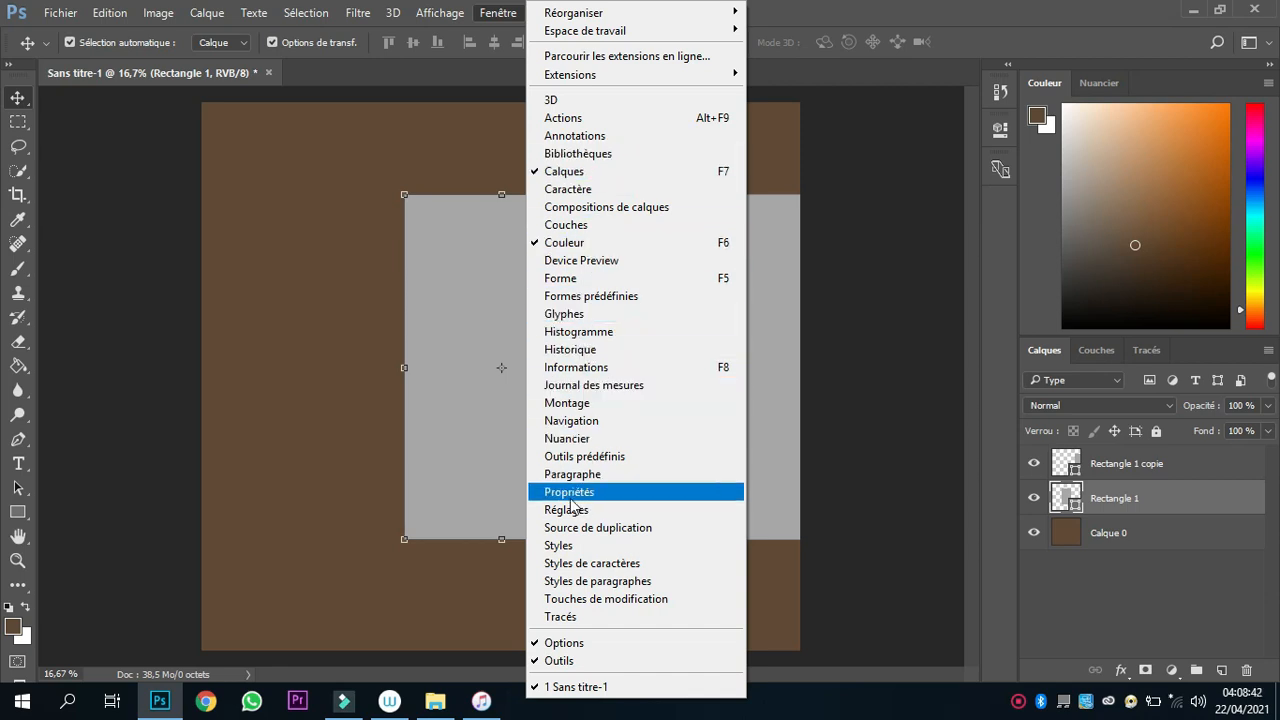
pyautogui.click(1000, 131)
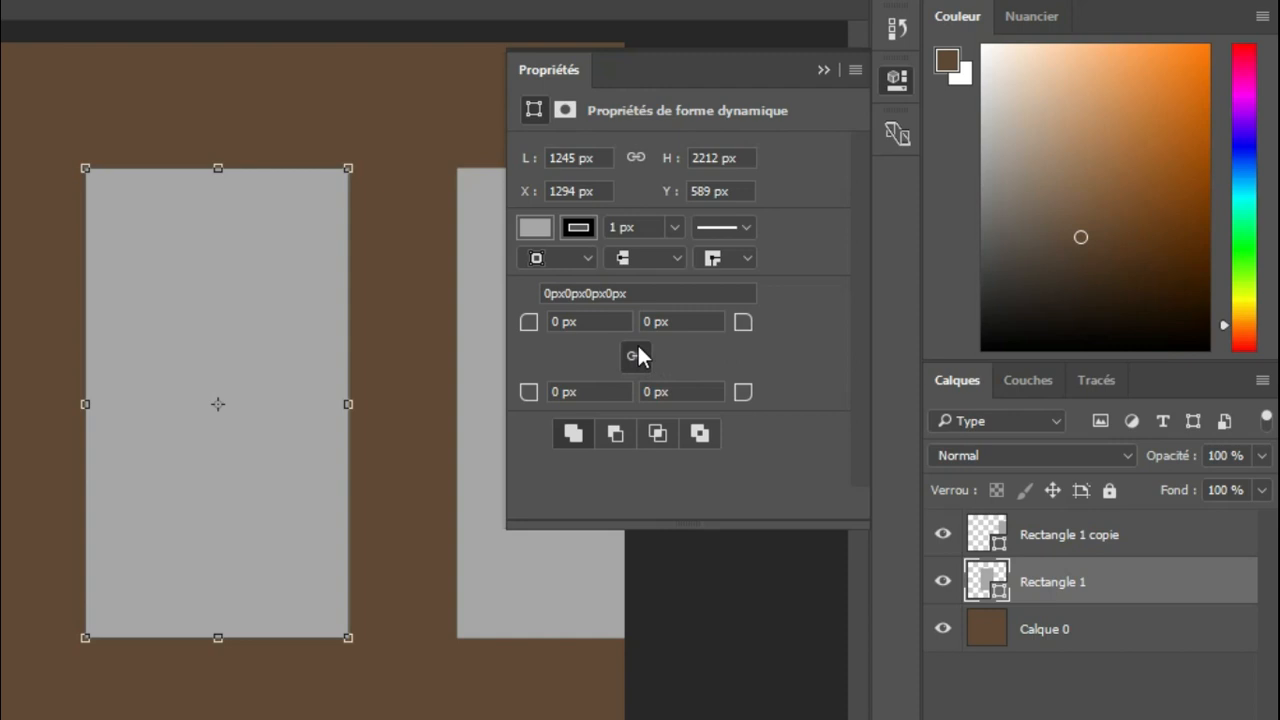
pyautogui.click(637, 355)
pyautogui.click(636, 355)
pyautogui.click(589, 320)
pyautogui.write('130')
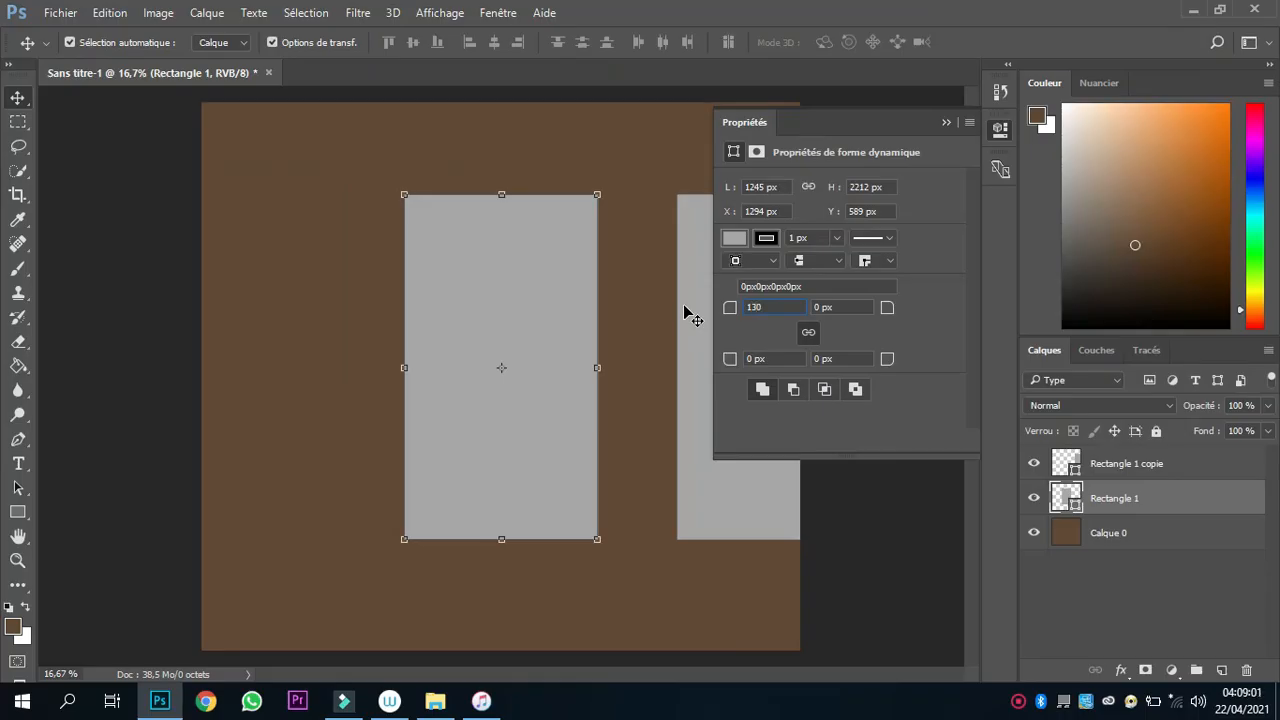
pyautogui.press('Return')
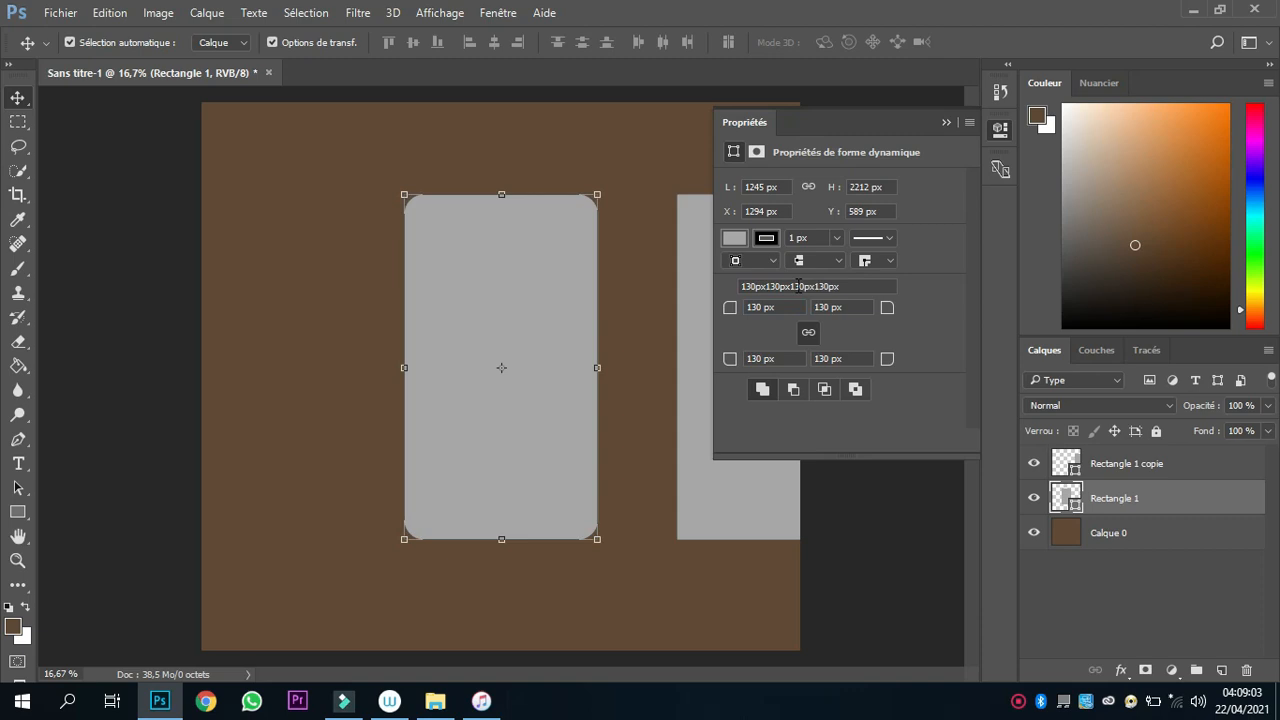
pyautogui.click(621, 212)
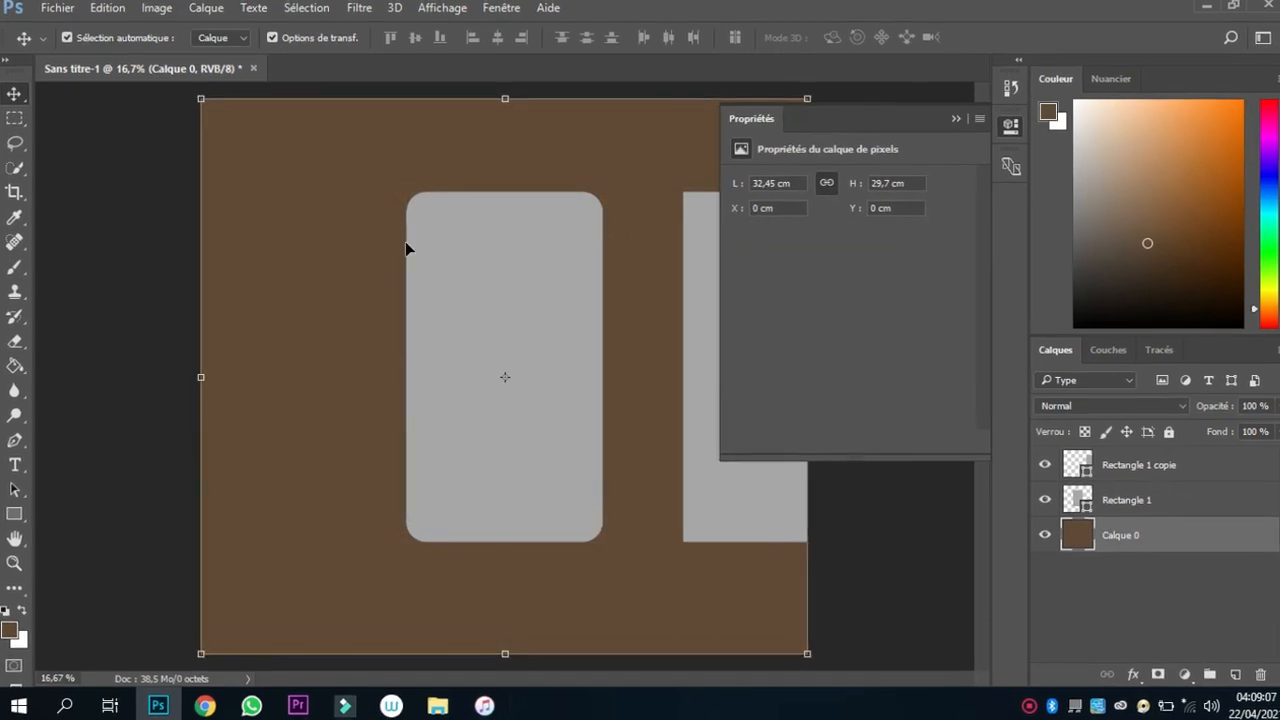
pyautogui.hotkey('ctrl', '+')
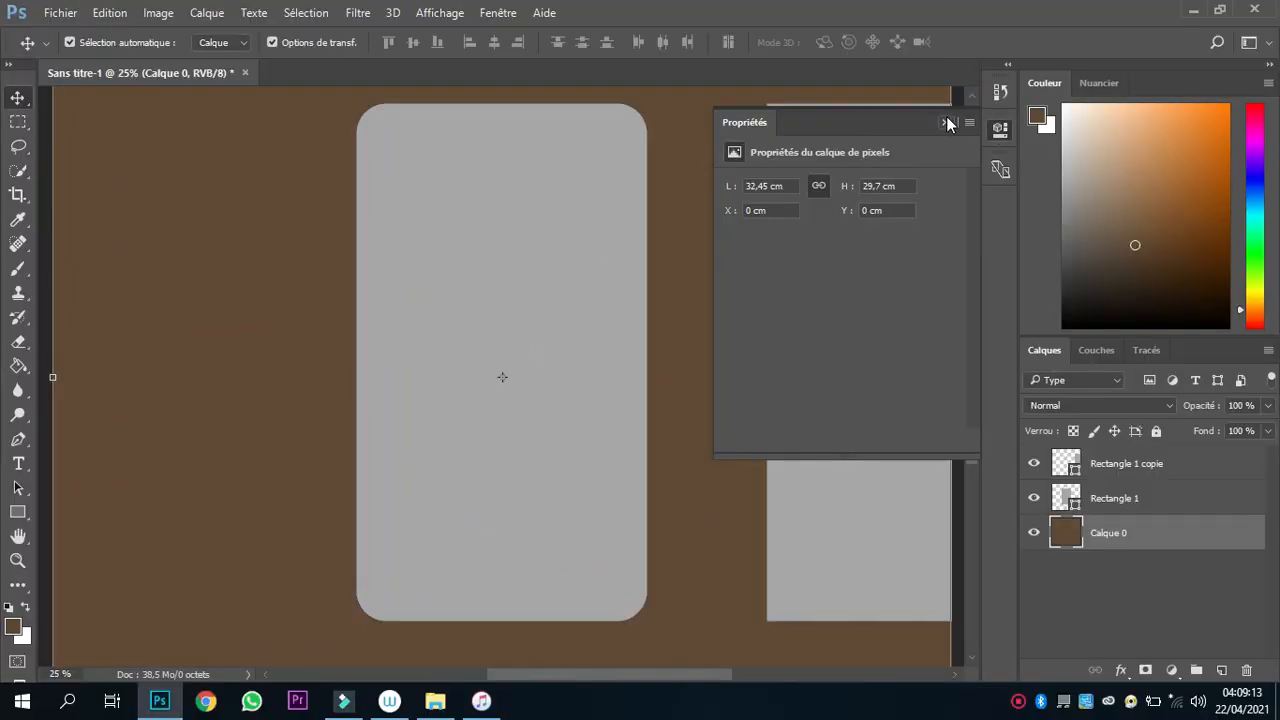
pyautogui.click(945, 122)
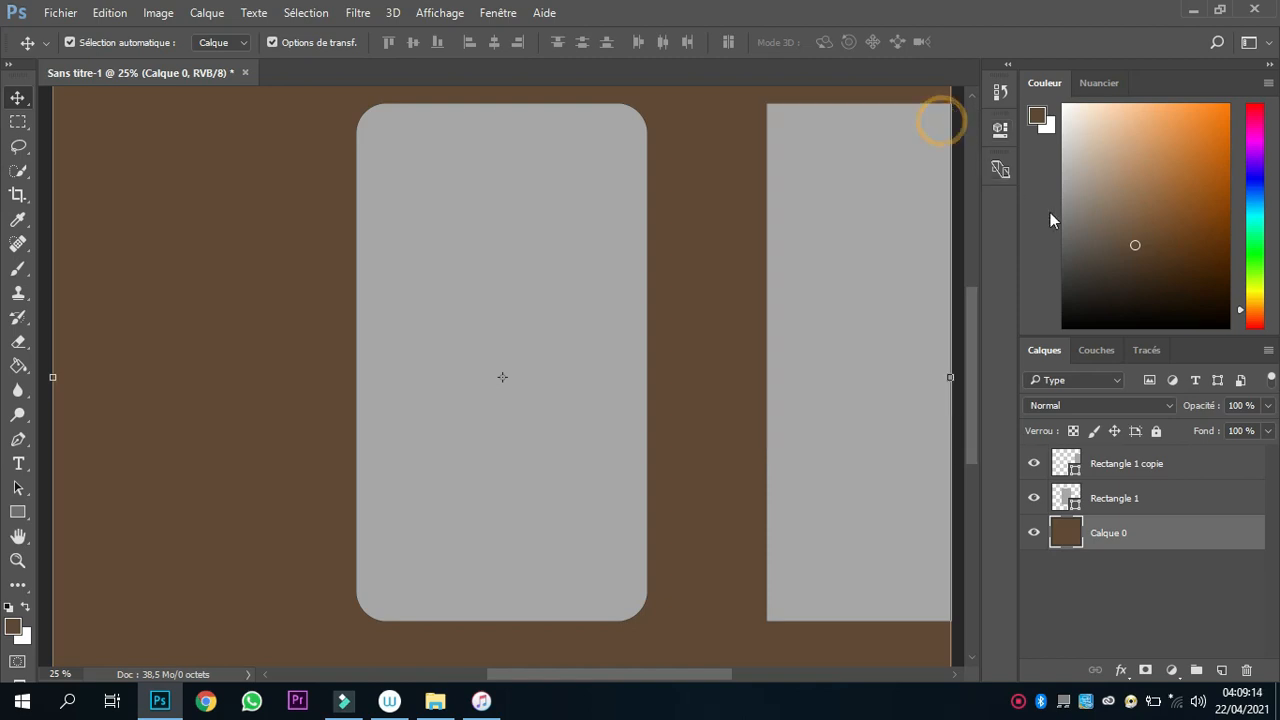
# Change the rounded rectangle's fill from solid grey to a black-to-white gradient at 90°.
pyautogui.click(1103, 496)
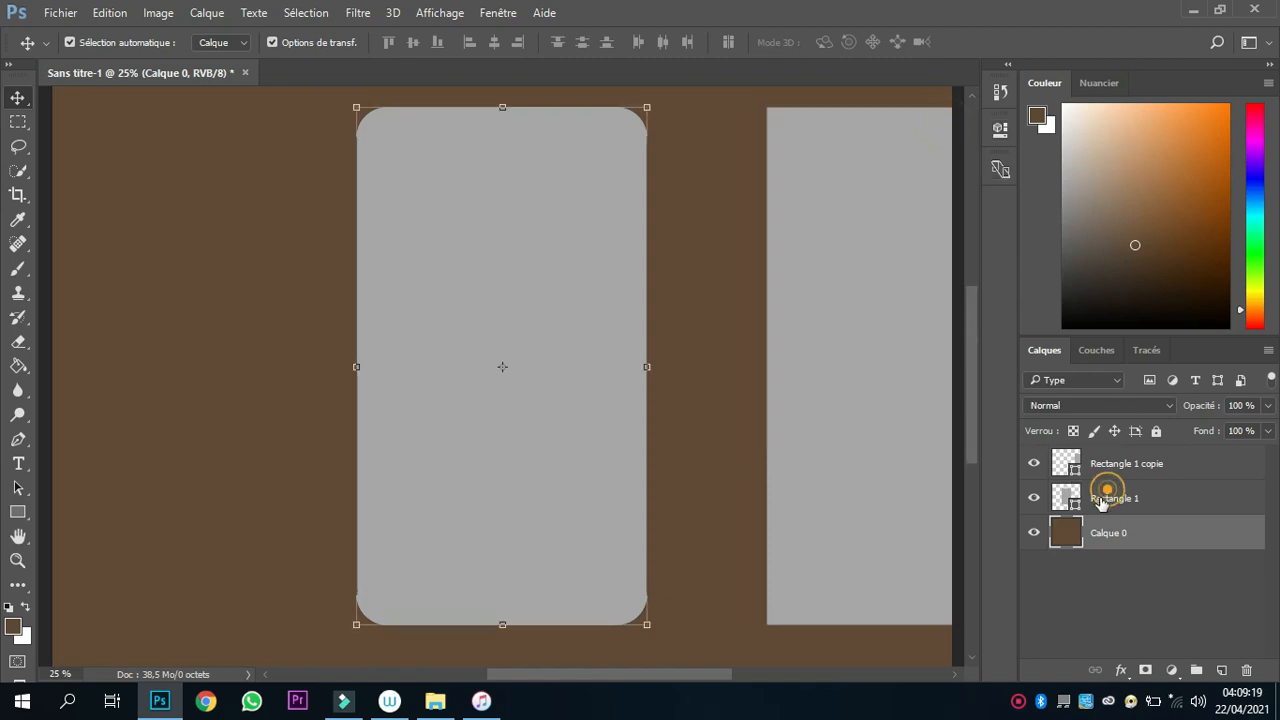
pyautogui.click(1034, 499)
pyautogui.click(1034, 499)
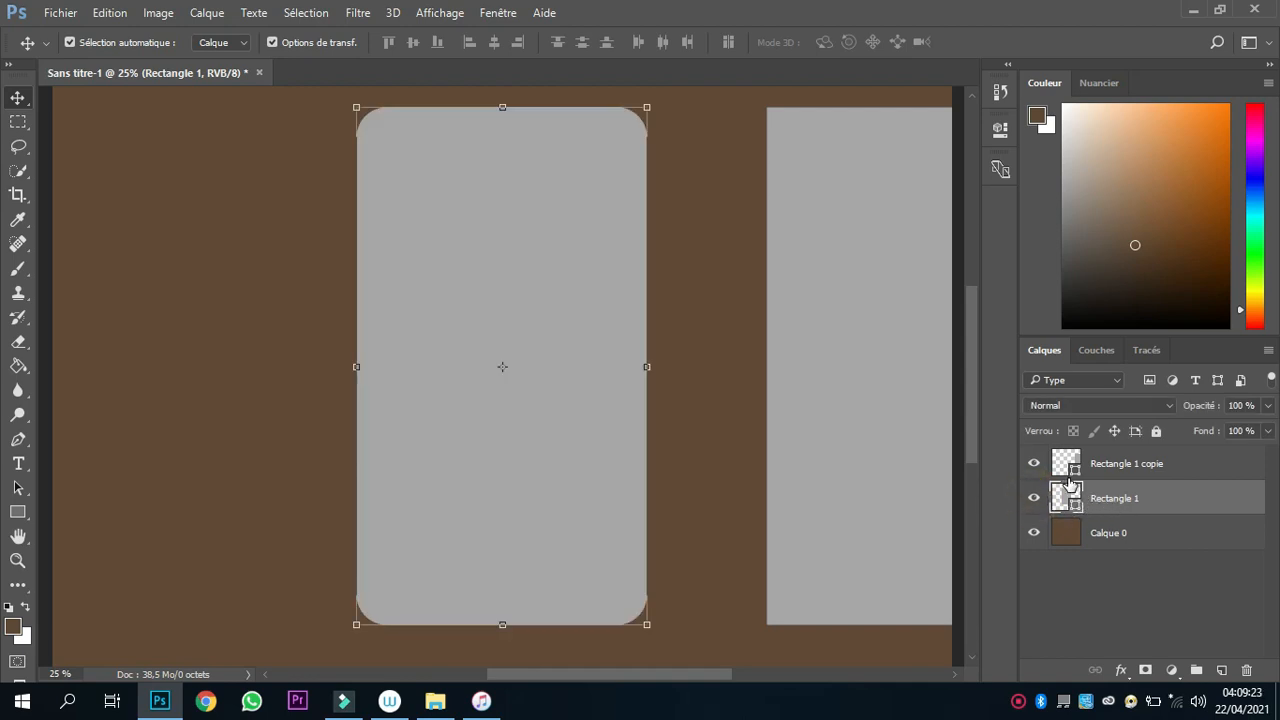
pyautogui.press('p')
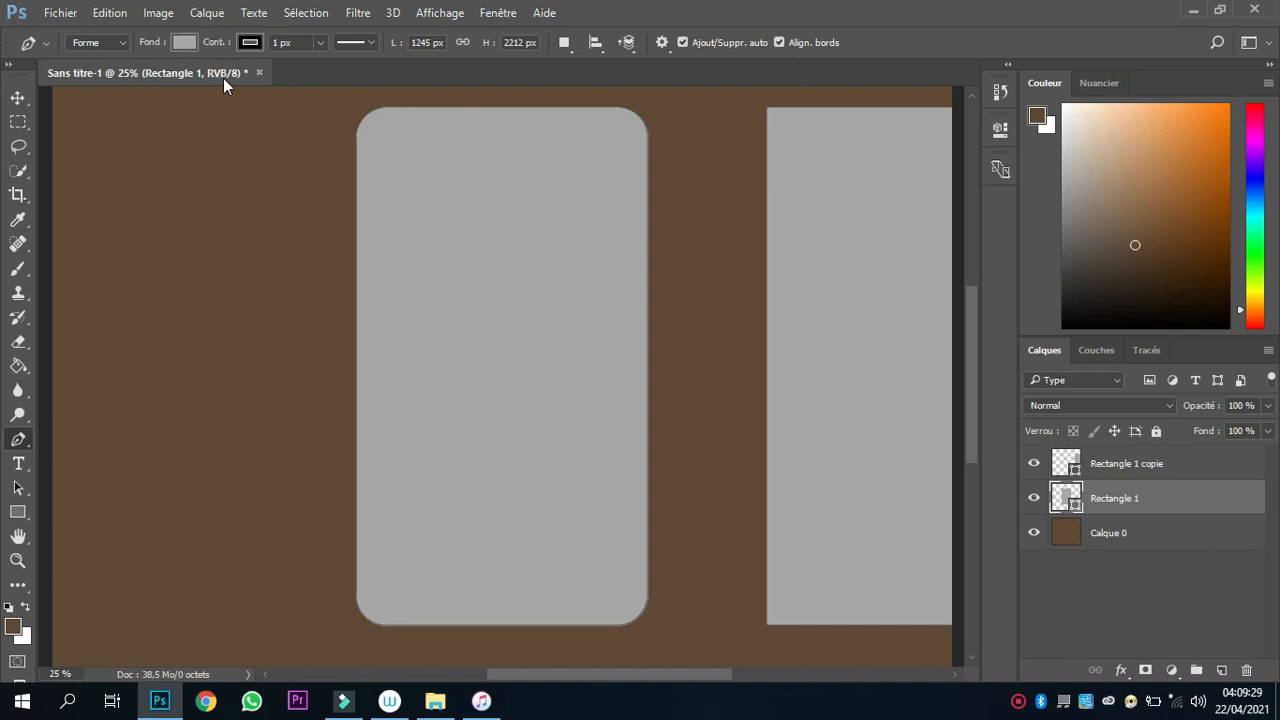
pyautogui.click(16, 511)
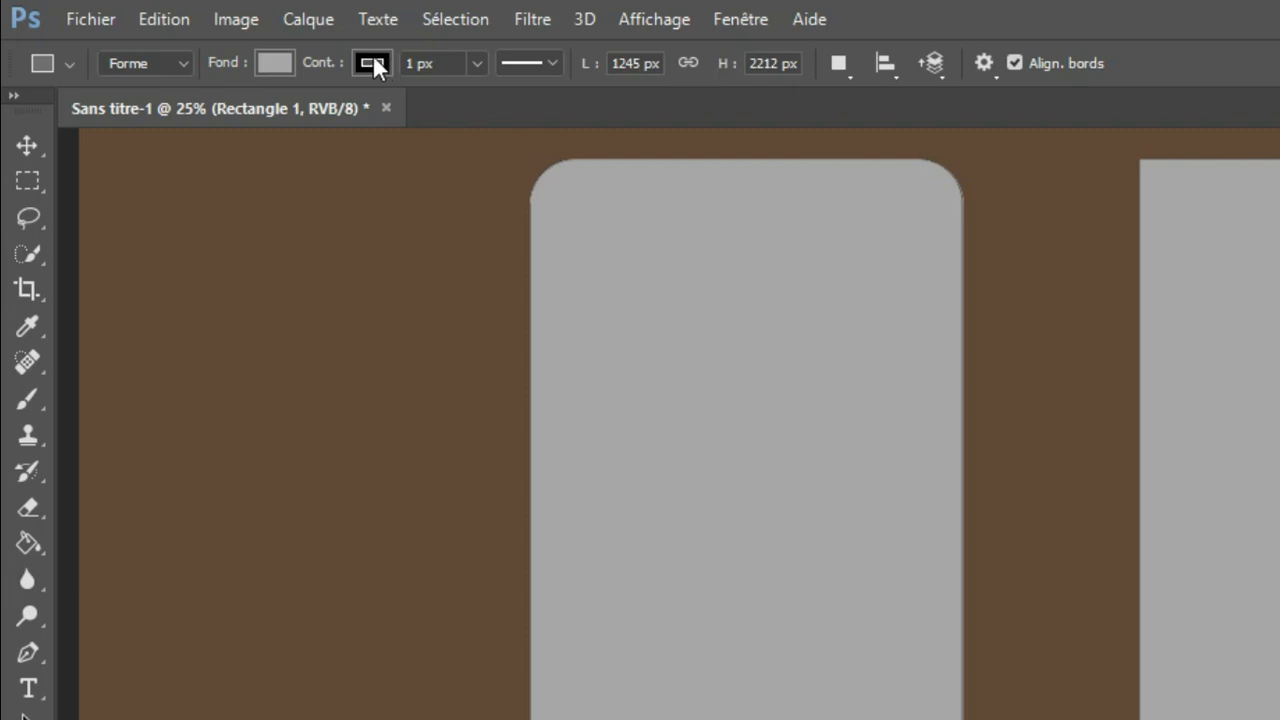
pyautogui.click(271, 62)
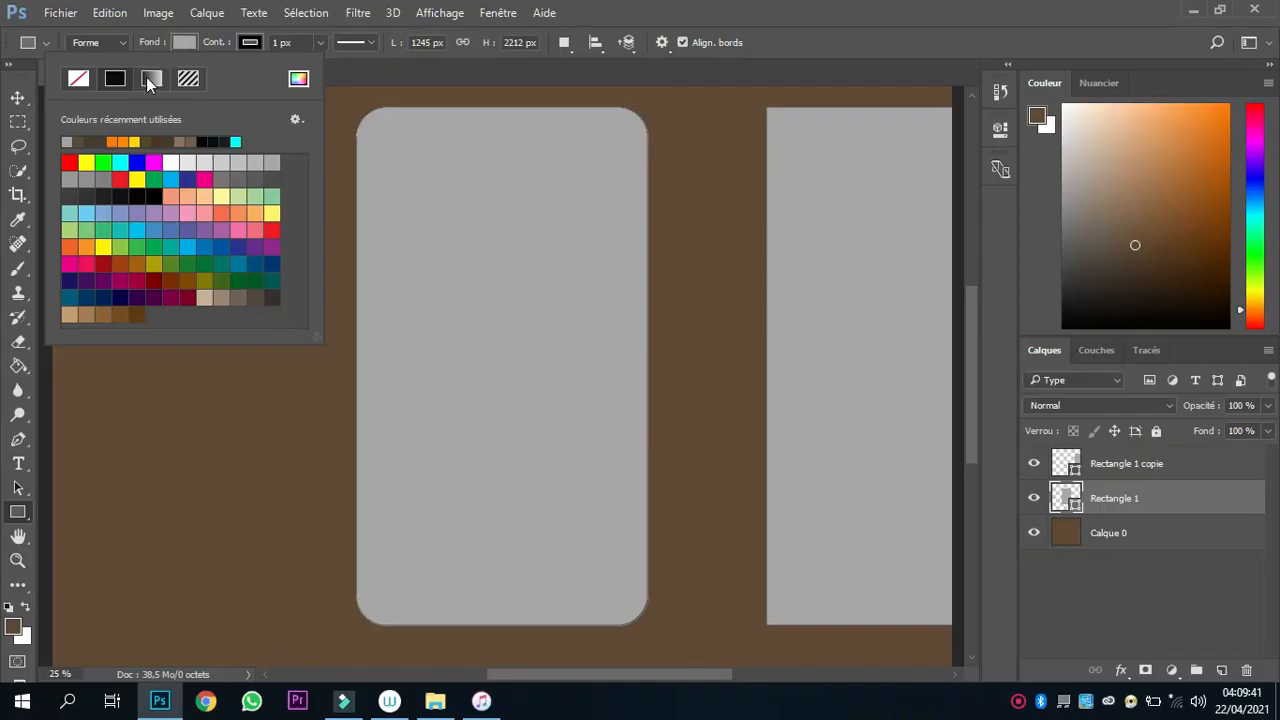
pyautogui.click(151, 79)
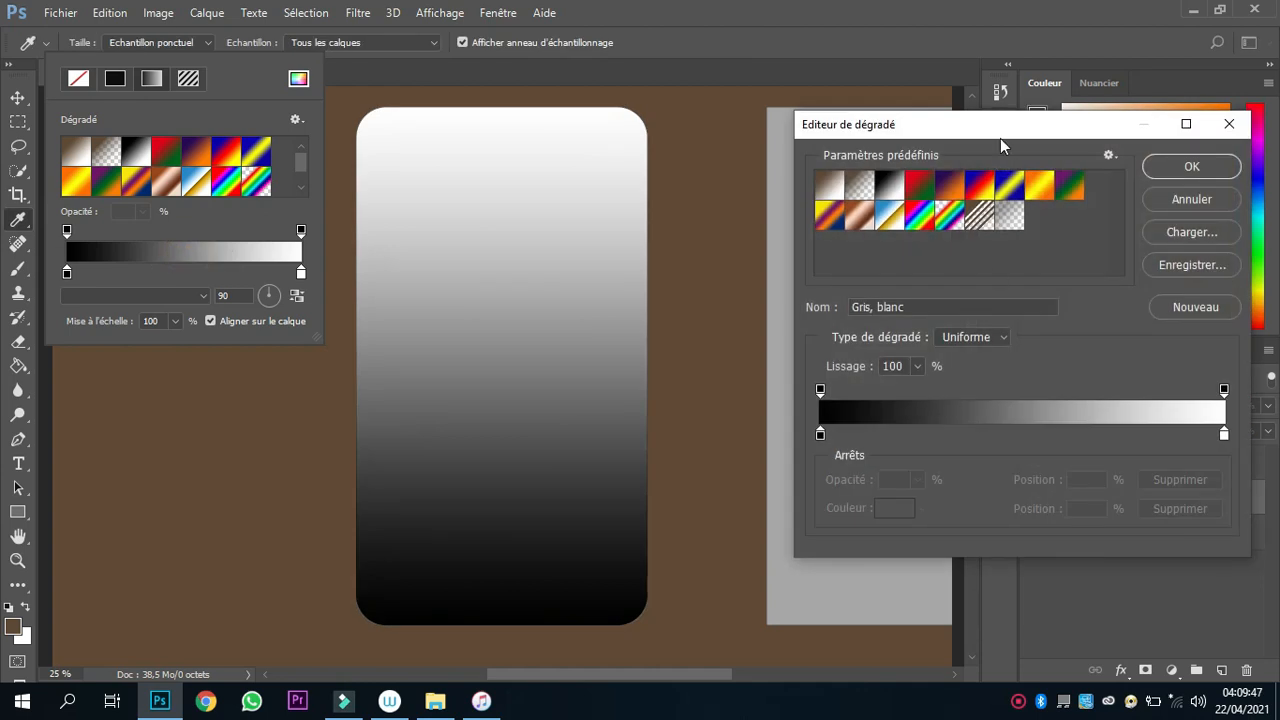
# Set the dark stop of the rounded rectangle's gradient to colour B4B4B4.
pyautogui.moveTo(1002, 125); pyautogui.dragTo(885, 103)
pyautogui.doubleClick(702, 411)
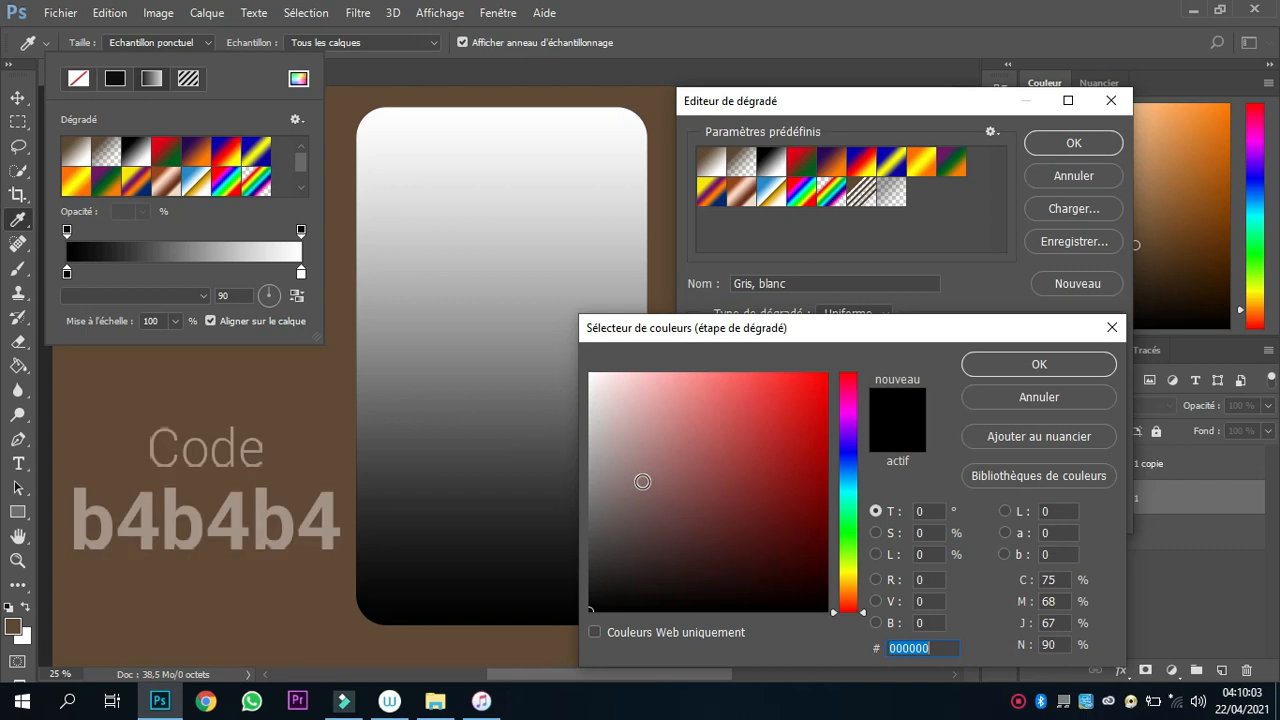
pyautogui.write('B4')
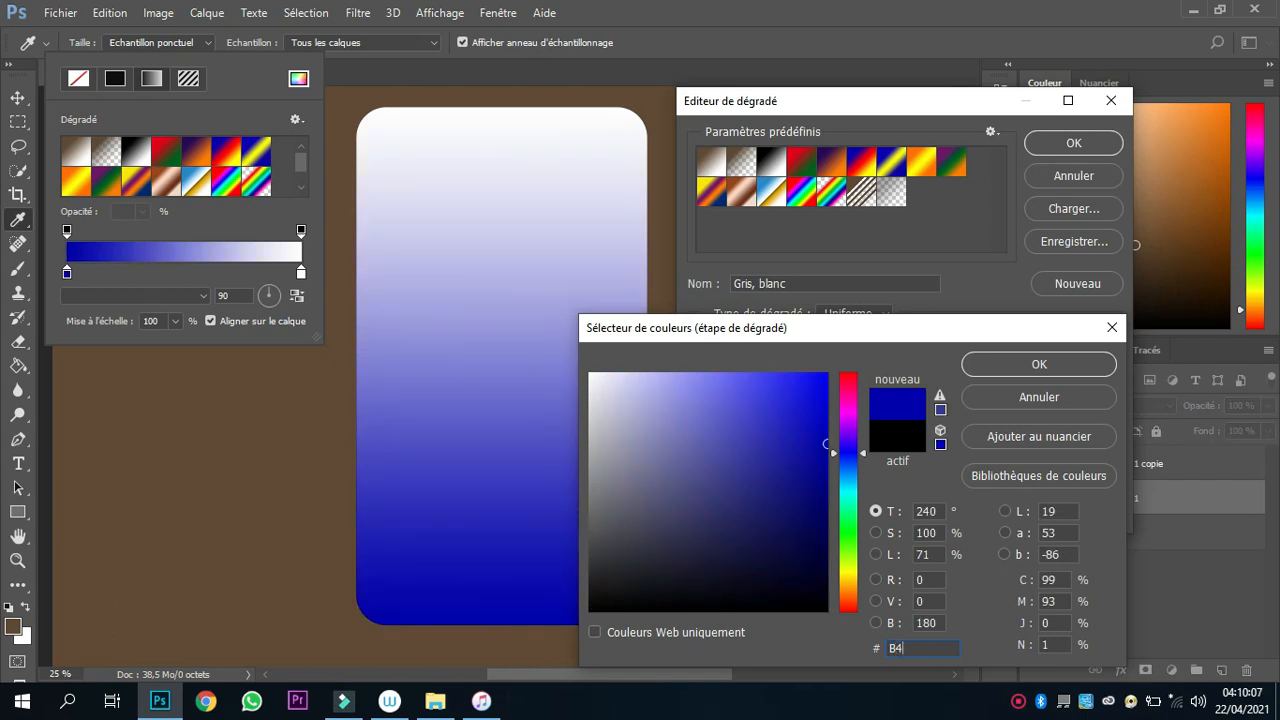
pyautogui.write('B4')
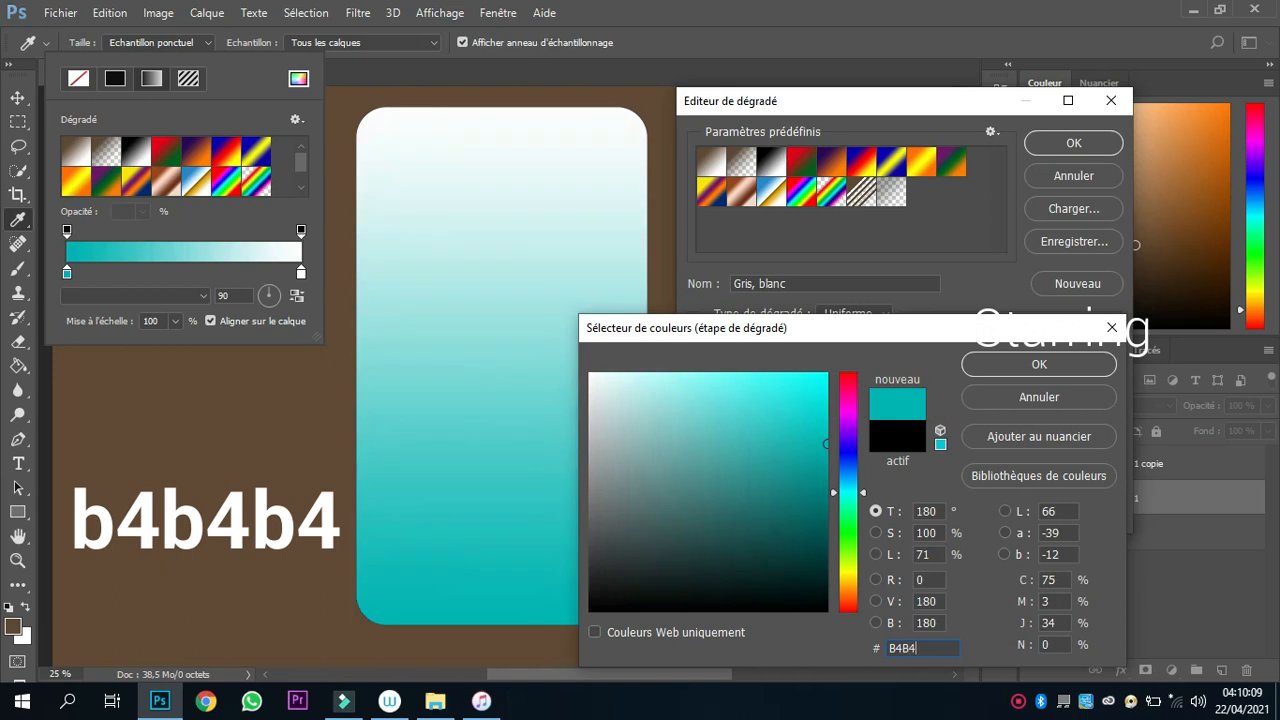
pyautogui.write('B4')
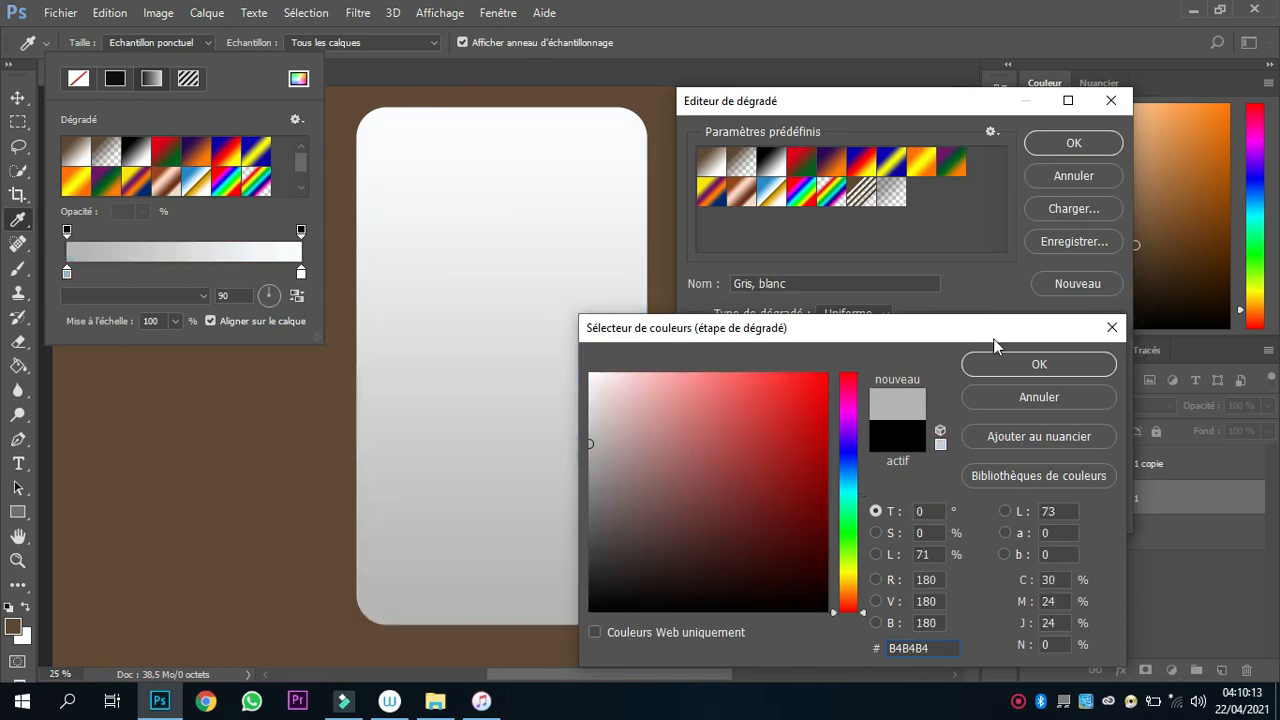
pyautogui.click(1040, 364)
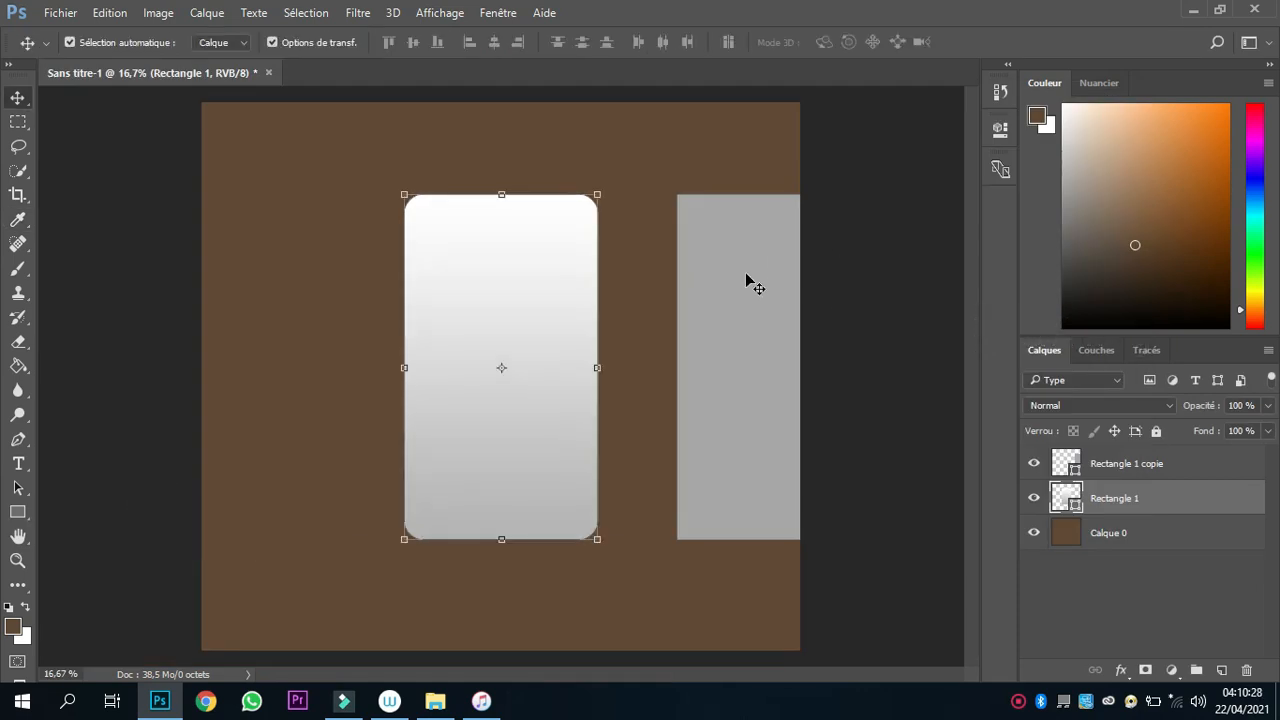
# Move the square-cornered copy onto the rounded body as its screen, scaled to about 87.23% wide and 78.30% high.
pyautogui.moveTo(746, 274); pyautogui.dragTo(262, 272)
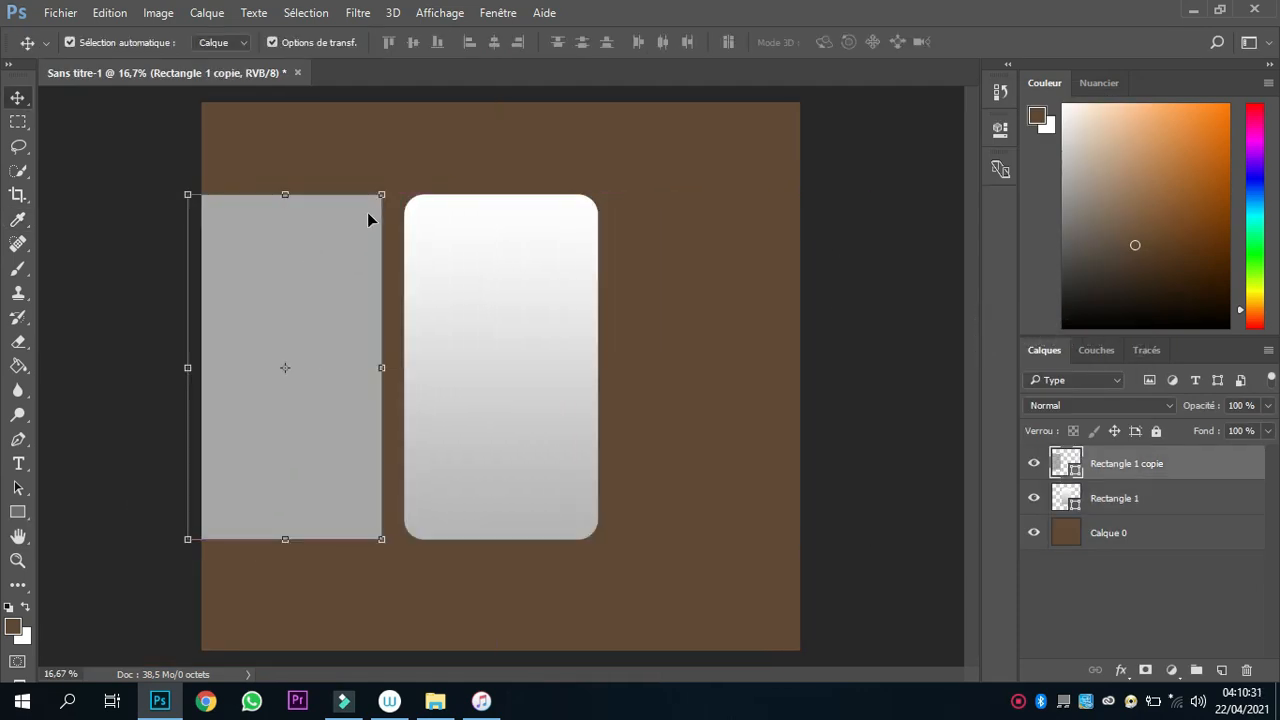
pyautogui.moveTo(387, 189); pyautogui.dragTo(363, 229)
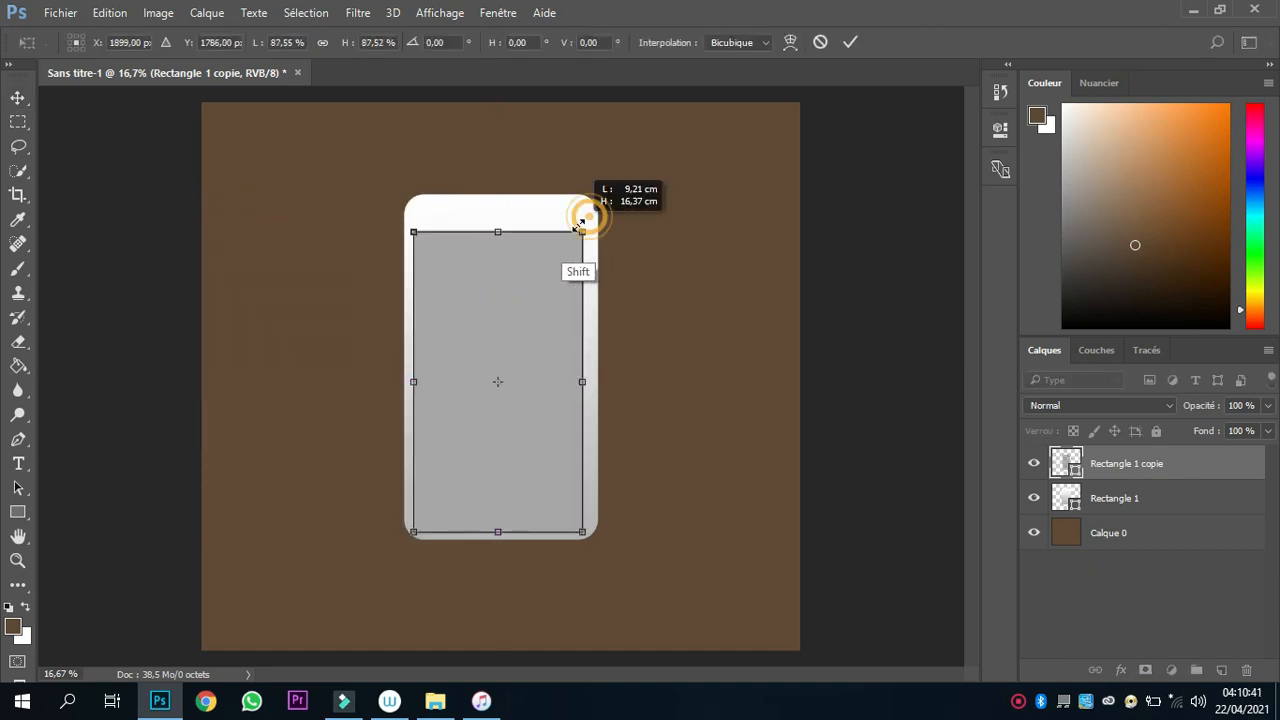
pyautogui.moveTo(586, 210); pyautogui.dragTo(585, 216)
pyautogui.rightClick(501, 518)
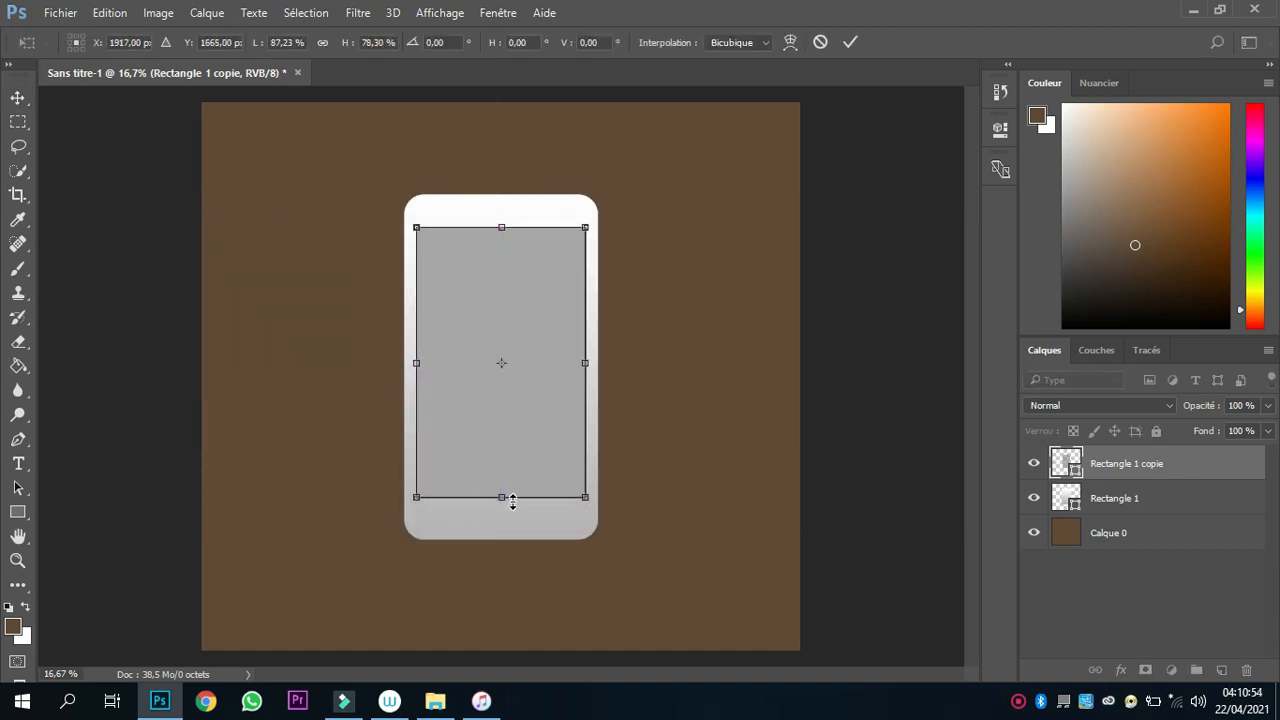
pyautogui.press('Return')
# Fill the screen rectangle with a dark grey swatch.
pyautogui.press('p')
pyautogui.click(184, 42)
pyautogui.click(272, 180)
pyautogui.press('Return')
# Stretch the dark screen rectangle and the rounded phone body slightly taller.
pyautogui.press('v')
pyautogui.moveTo(501, 228); pyautogui.dragTo(517, 186)
pyautogui.press('Return')
pyautogui.click(868, 240)
pyautogui.click(1186, 498)
pyautogui.click(1188, 464)
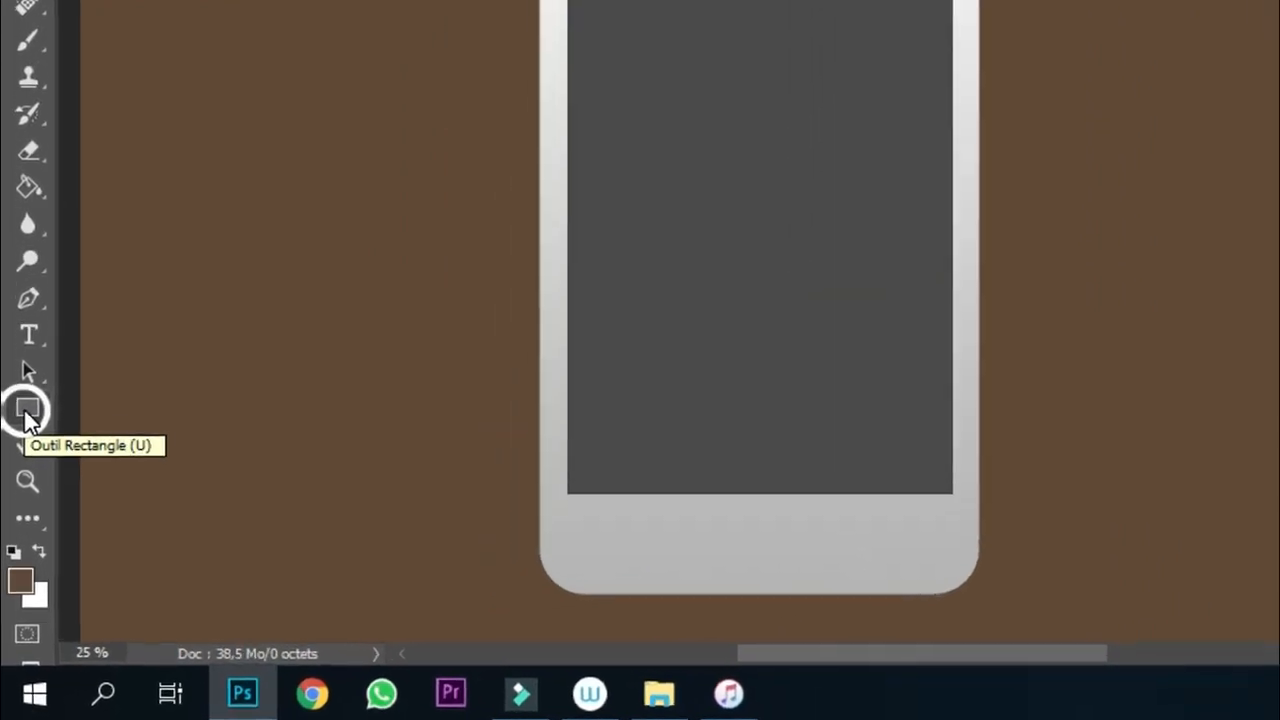
# Draw a circle of about 204 × 204 px with the Ellipse tool on the empty brown area beside the phone.
pyautogui.rightClick(28, 402)
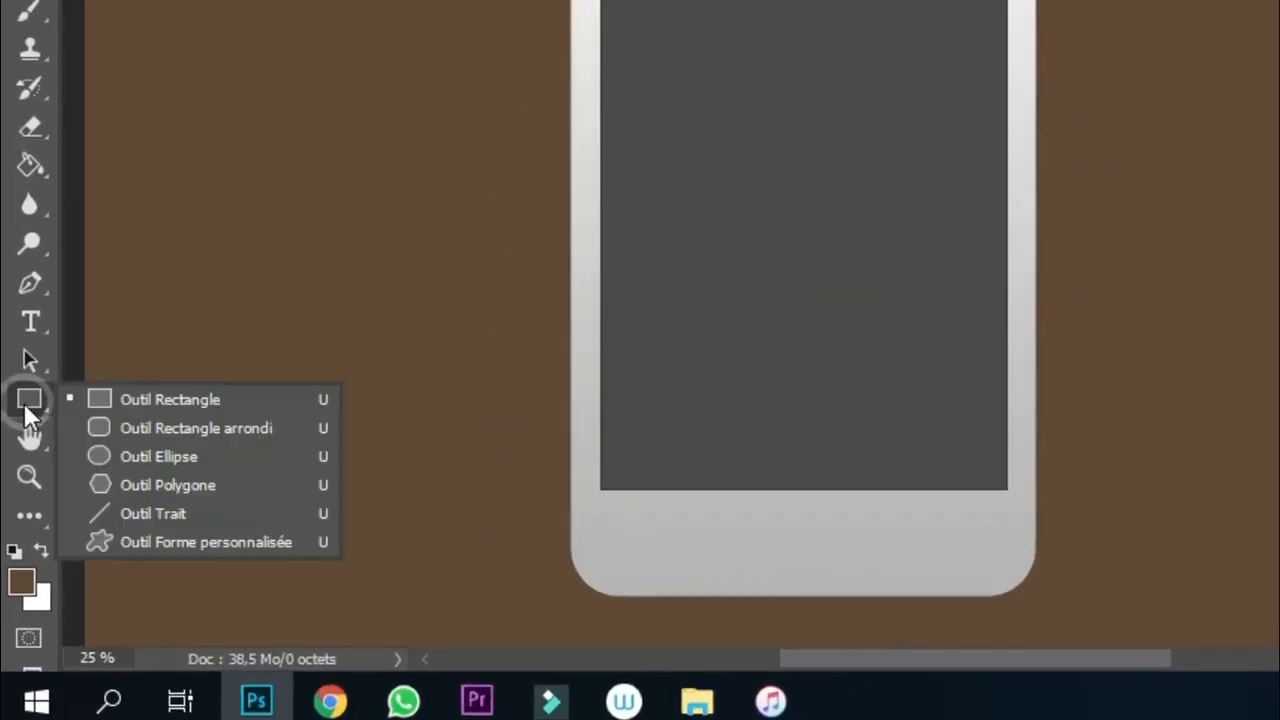
pyautogui.click(101, 454)
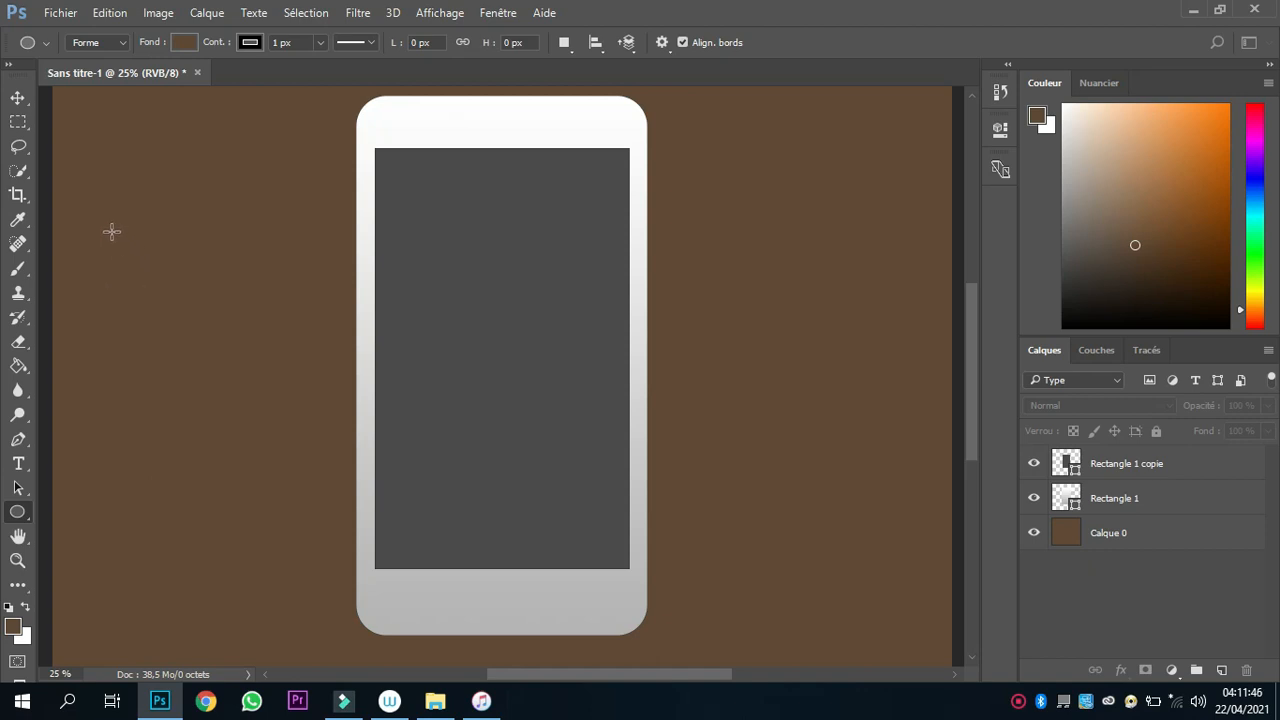
pyautogui.moveTo(118, 250); pyautogui.dragTo(268, 302)
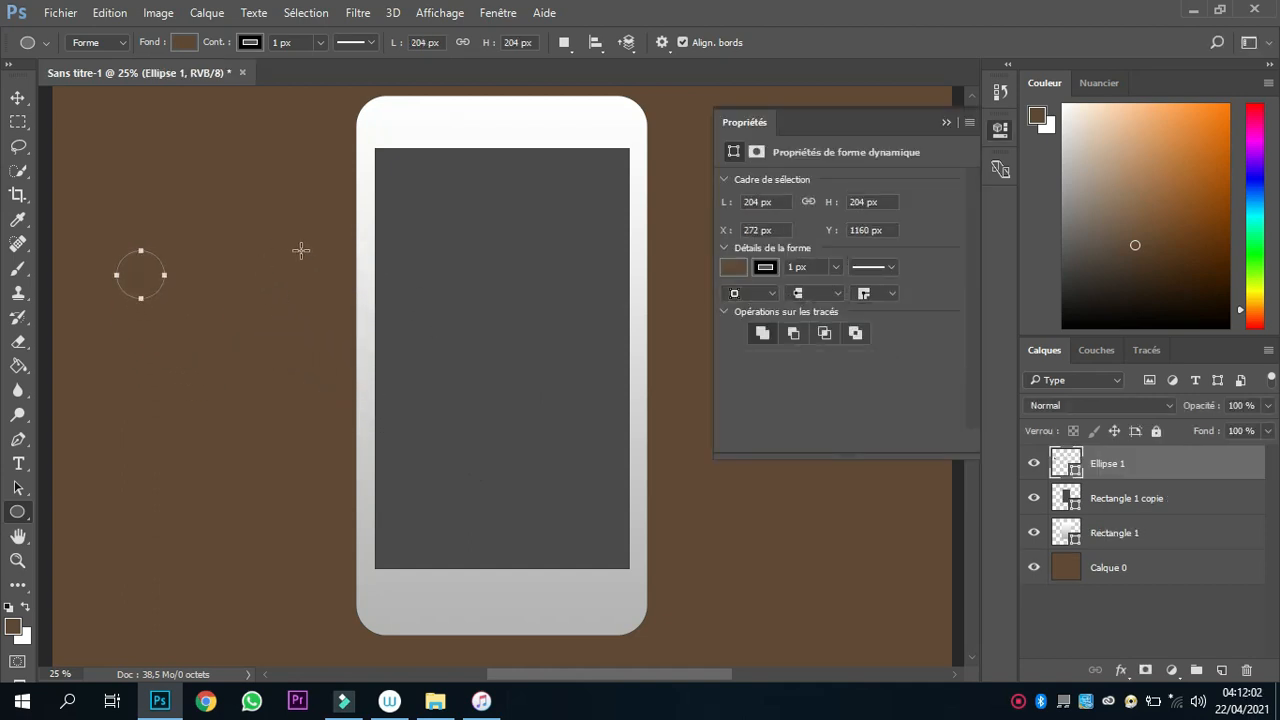
# Fill the circle with a gradient running from B4B4B4 to white.
pyautogui.click(184, 42)
pyautogui.click(151, 79)
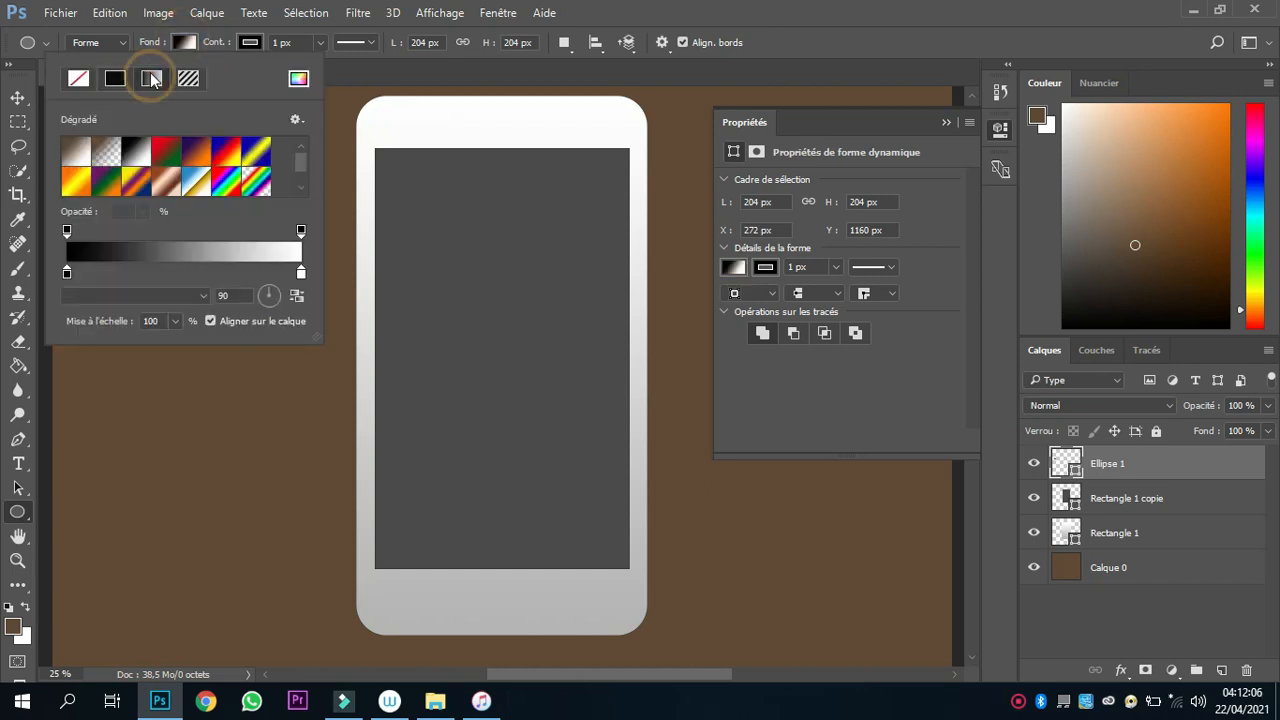
pyautogui.click(145, 258)
pyautogui.click(702, 411)
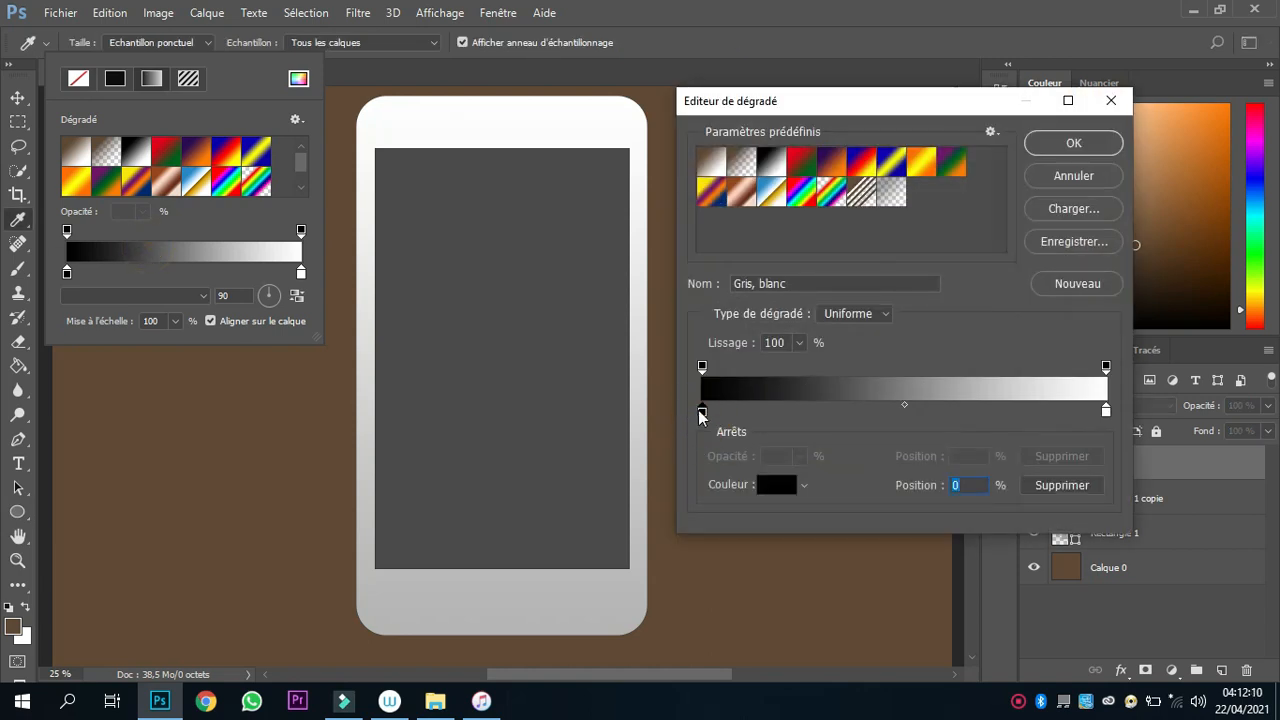
pyautogui.doubleClick(700, 411)
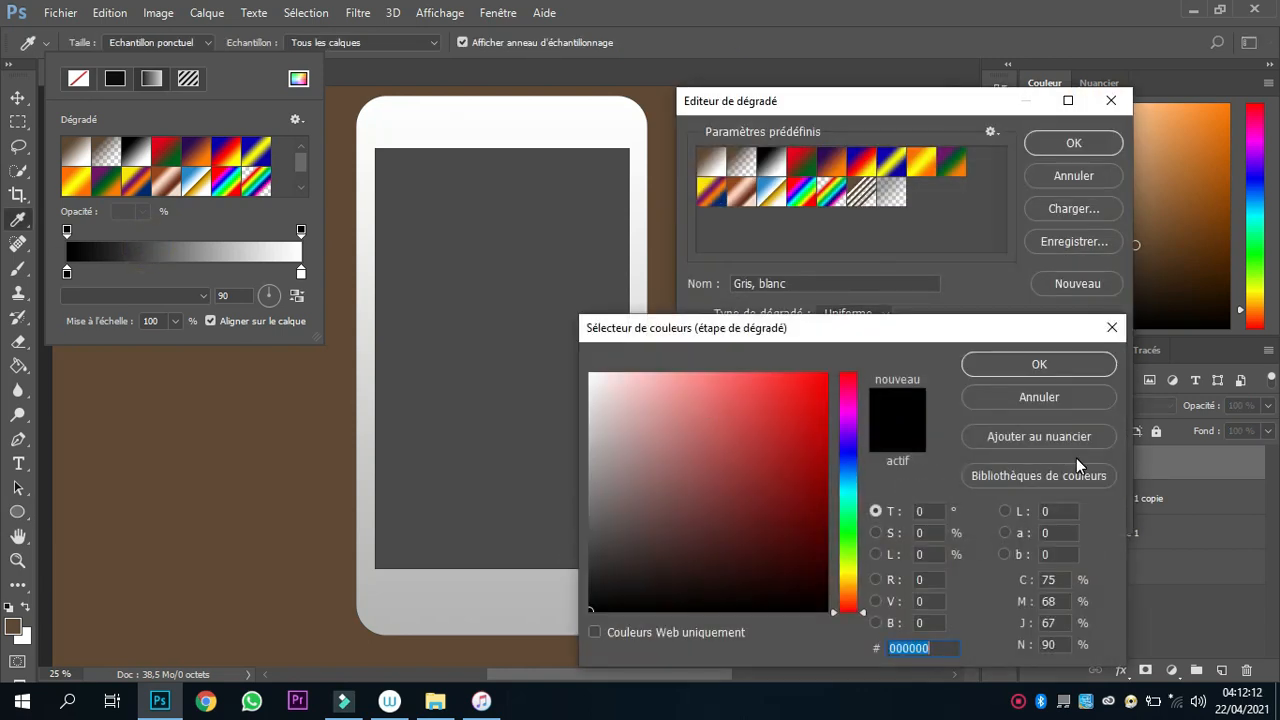
pyautogui.write('B')
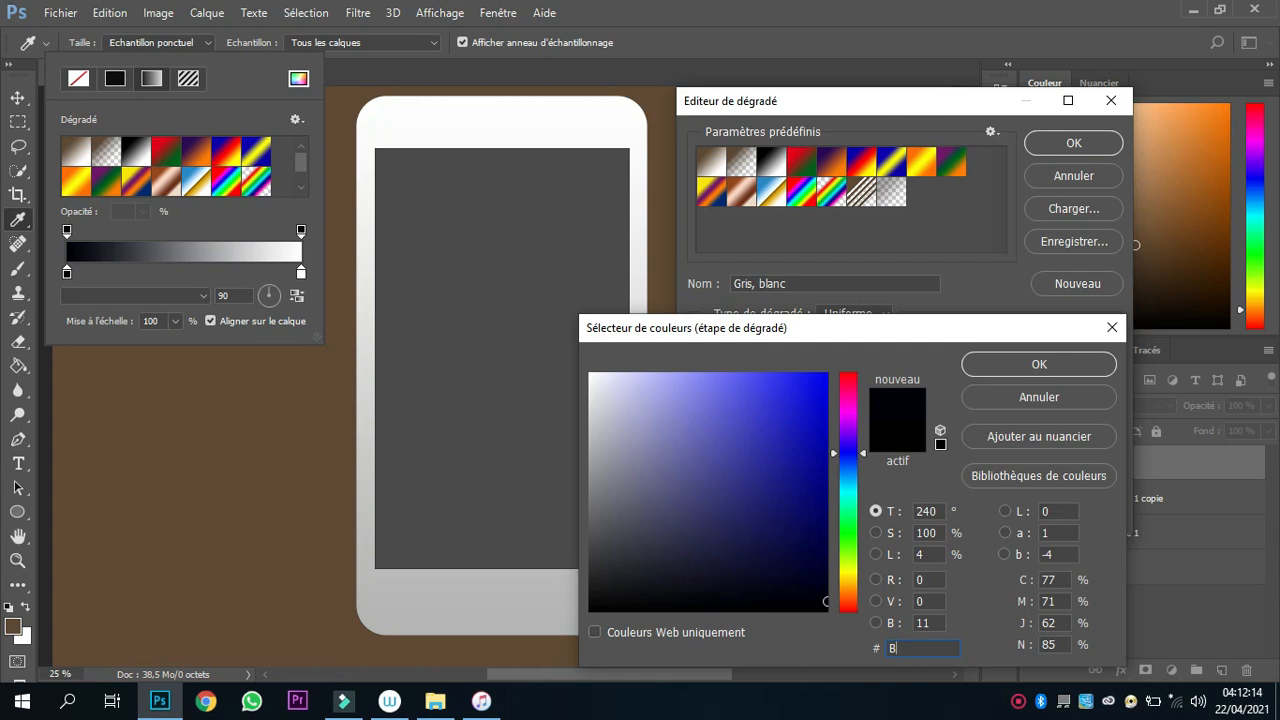
pyautogui.write('4B4B')
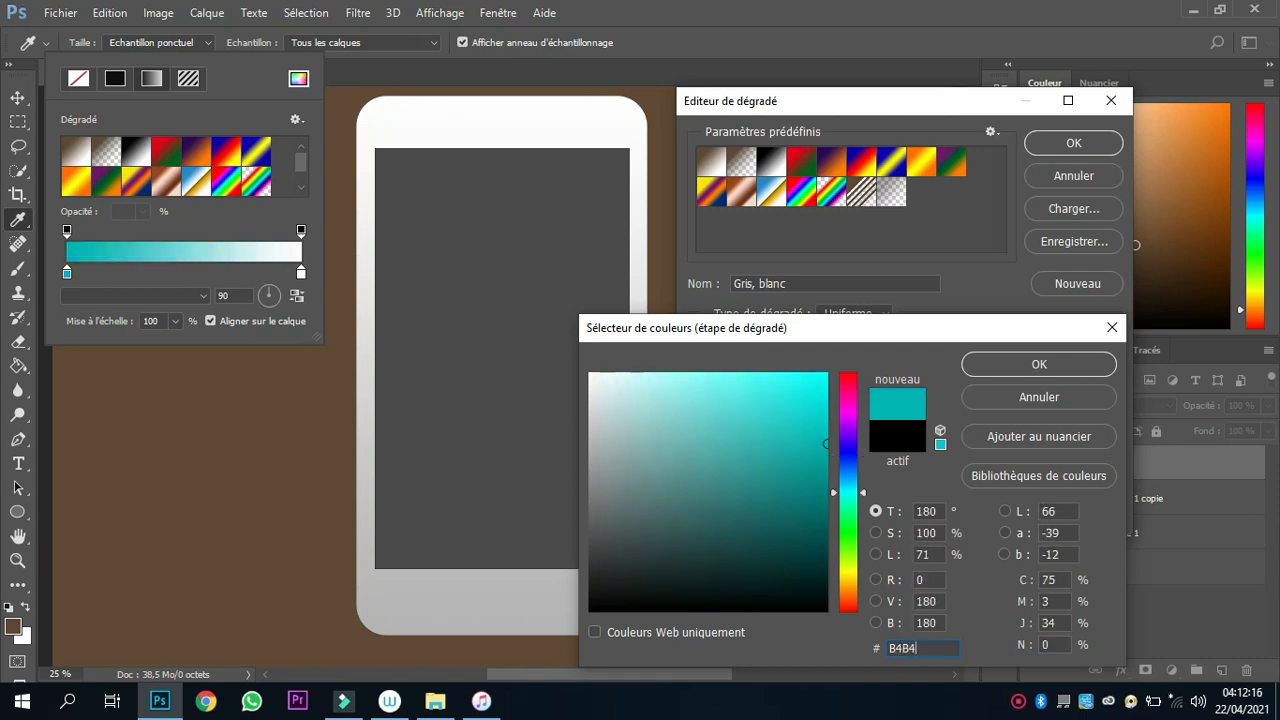
pyautogui.write('4')
pyautogui.click(1030, 362)
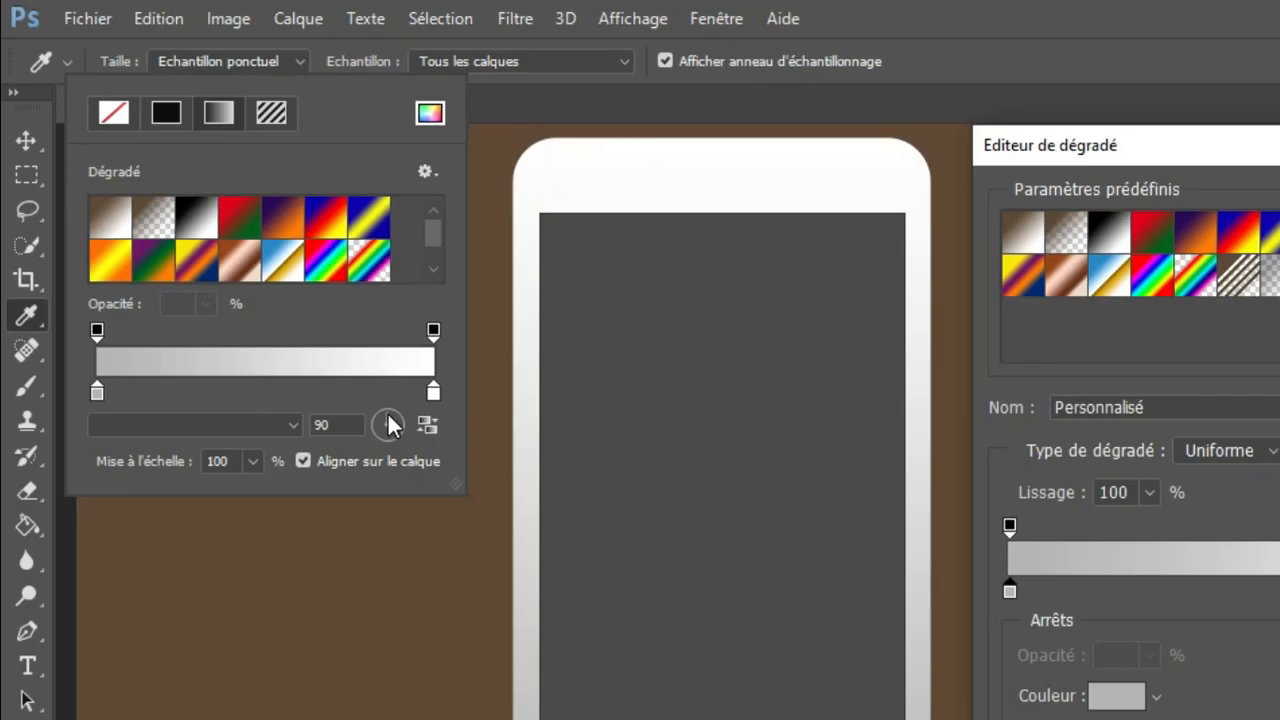
# Accept the circle's gradient and reverse its angle so grey is at the top and white at the bottom.
pyautogui.click(389, 424)
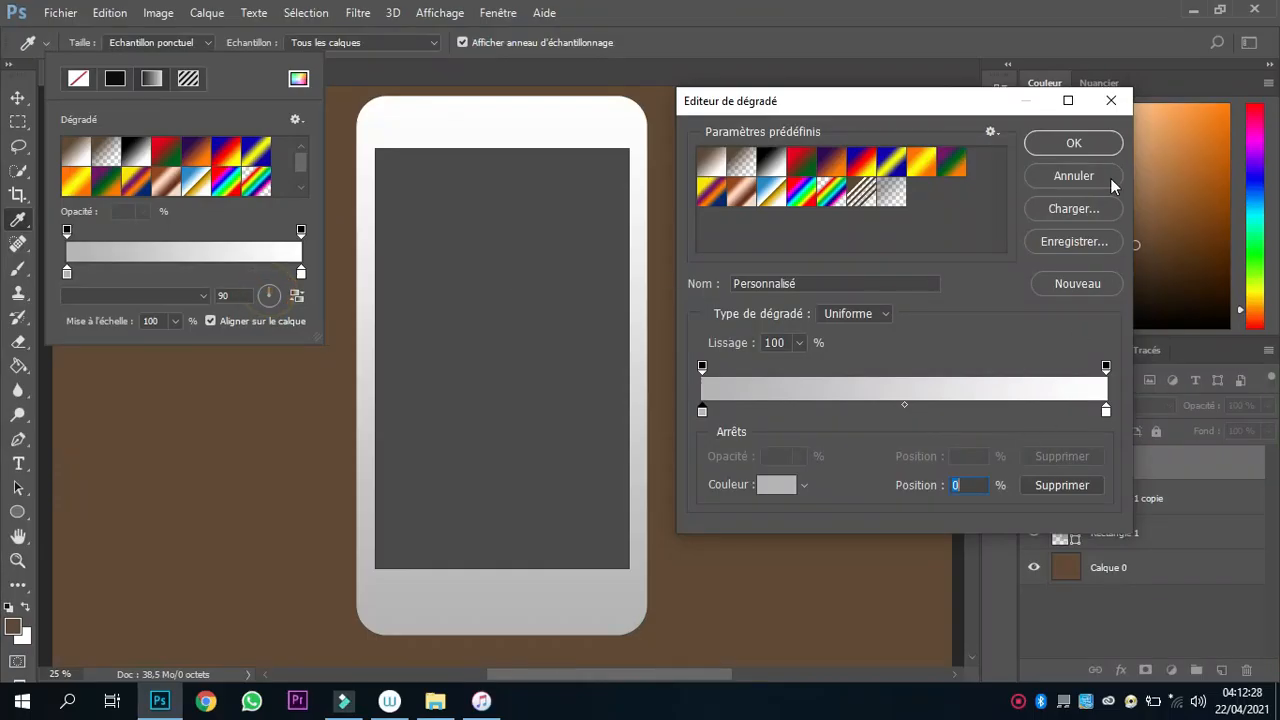
pyautogui.click(1068, 140)
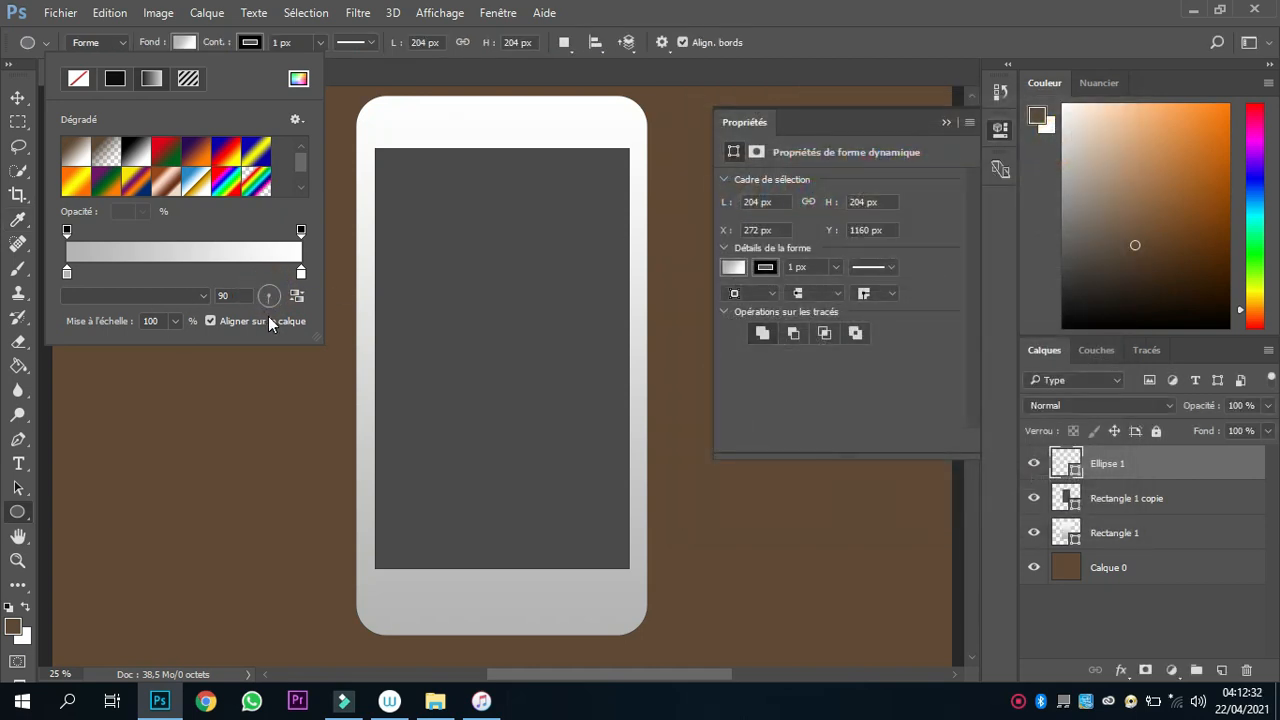
pyautogui.moveTo(270, 318); pyautogui.dragTo(270, 319)
pyautogui.click(826, 37)
# Move the circle to the centre of the phone's lower bezel as the home button.
pyautogui.click(18, 97)
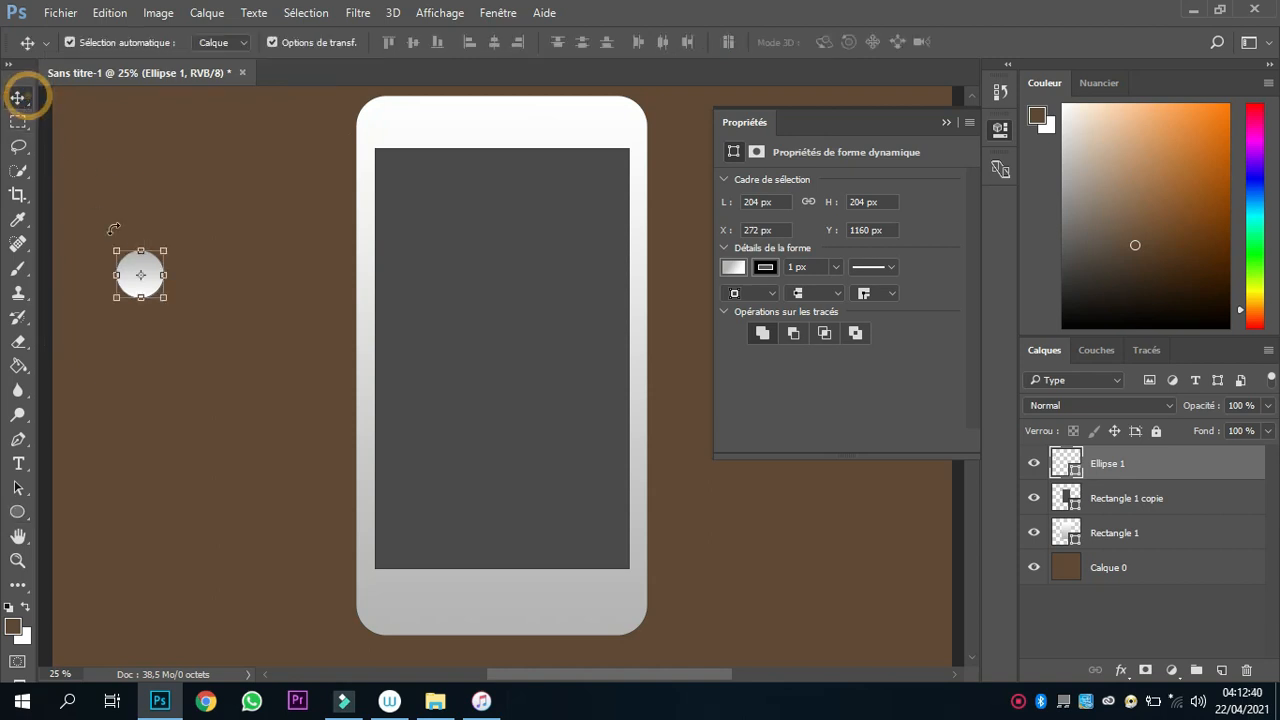
pyautogui.moveTo(131, 289); pyautogui.dragTo(497, 618)
pyautogui.click(219, 596)
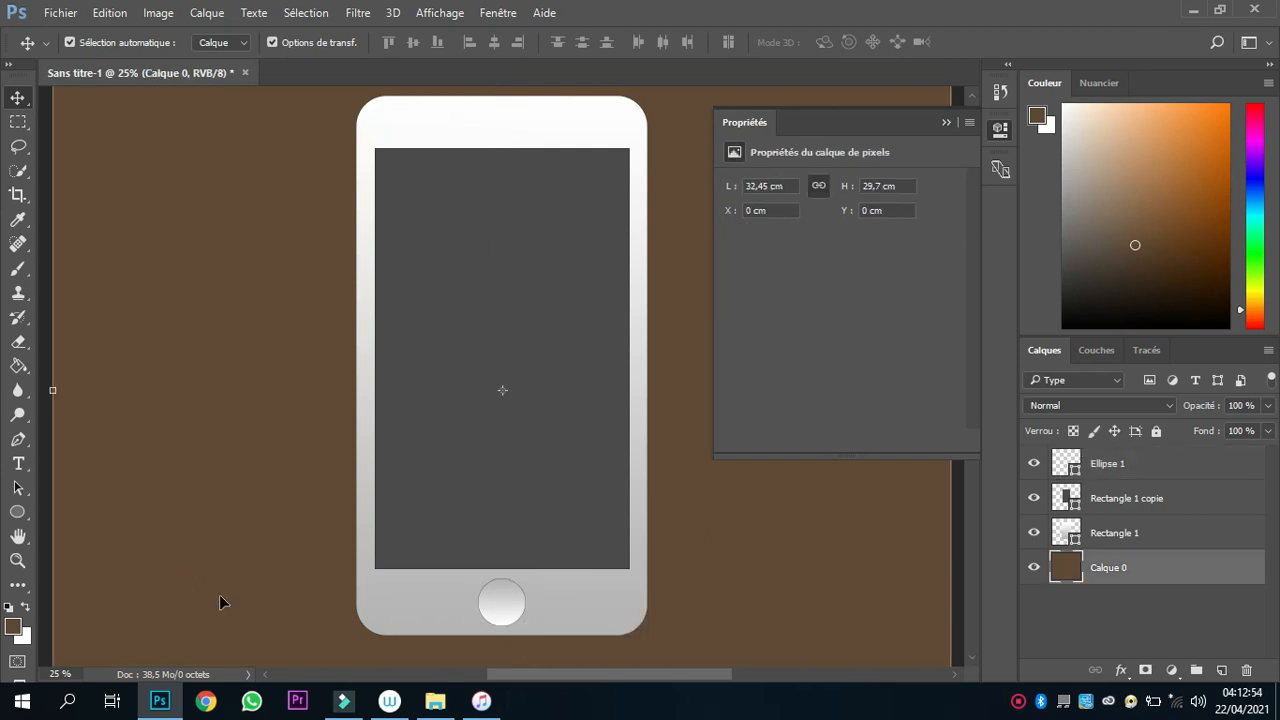
# Set the home button circle's black stroke width to 10 px.
pyautogui.click(520, 610)
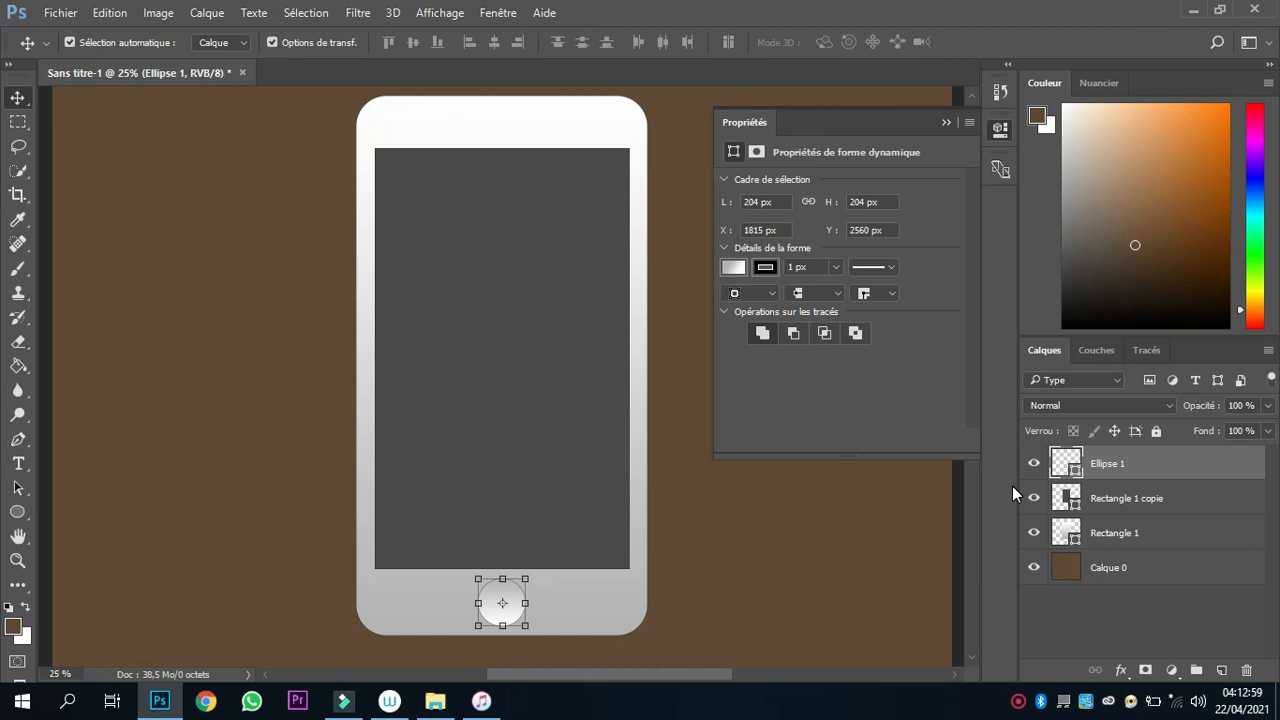
pyautogui.click(18, 511)
pyautogui.click(249, 43)
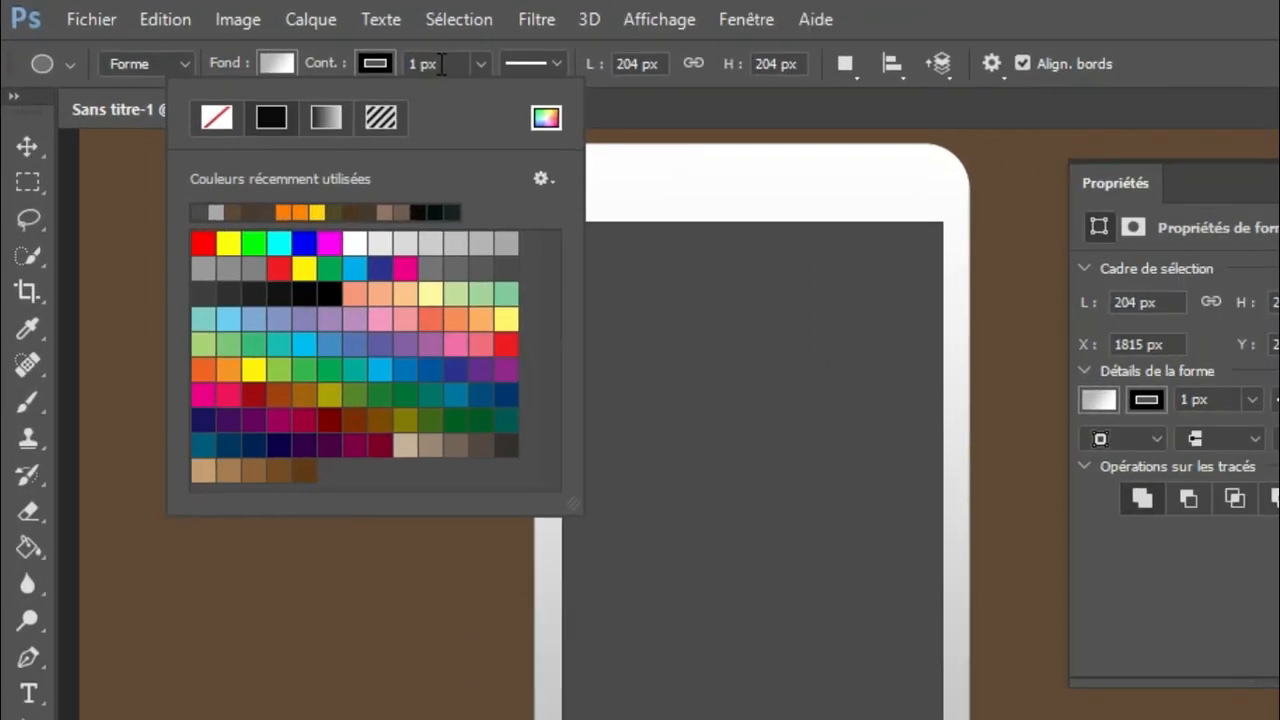
pyautogui.click(441, 63)
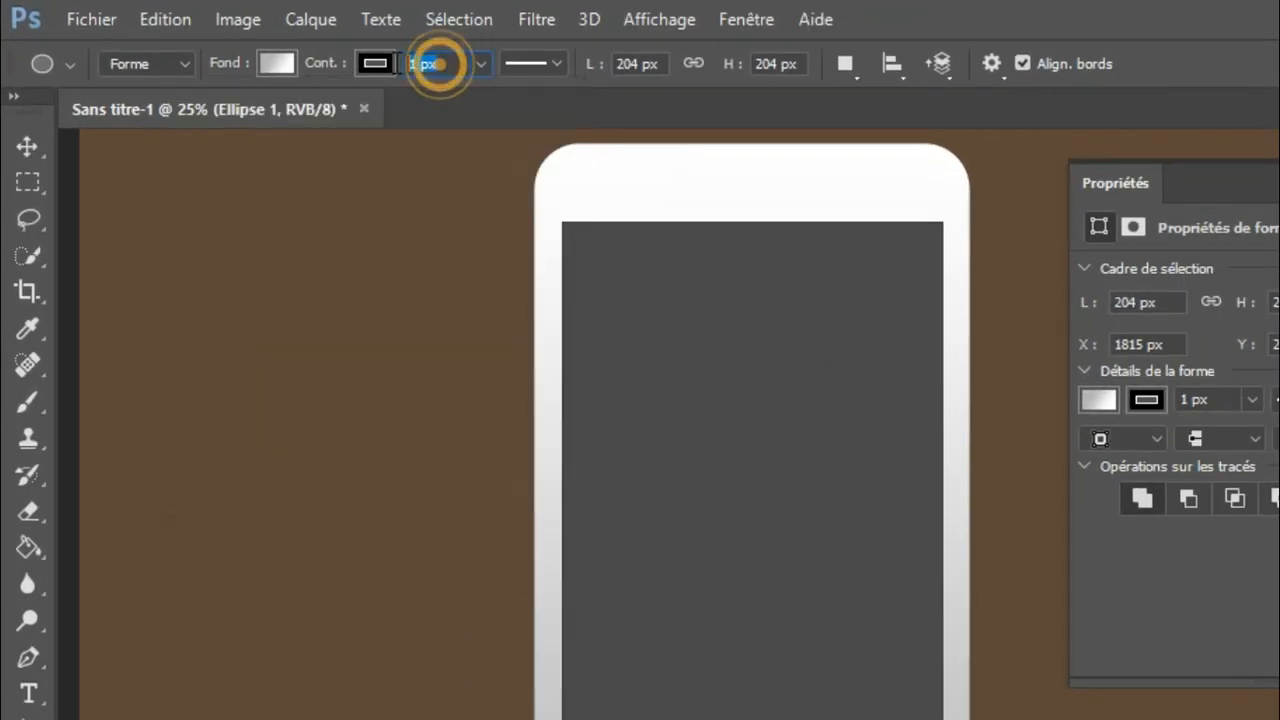
pyautogui.write('10')
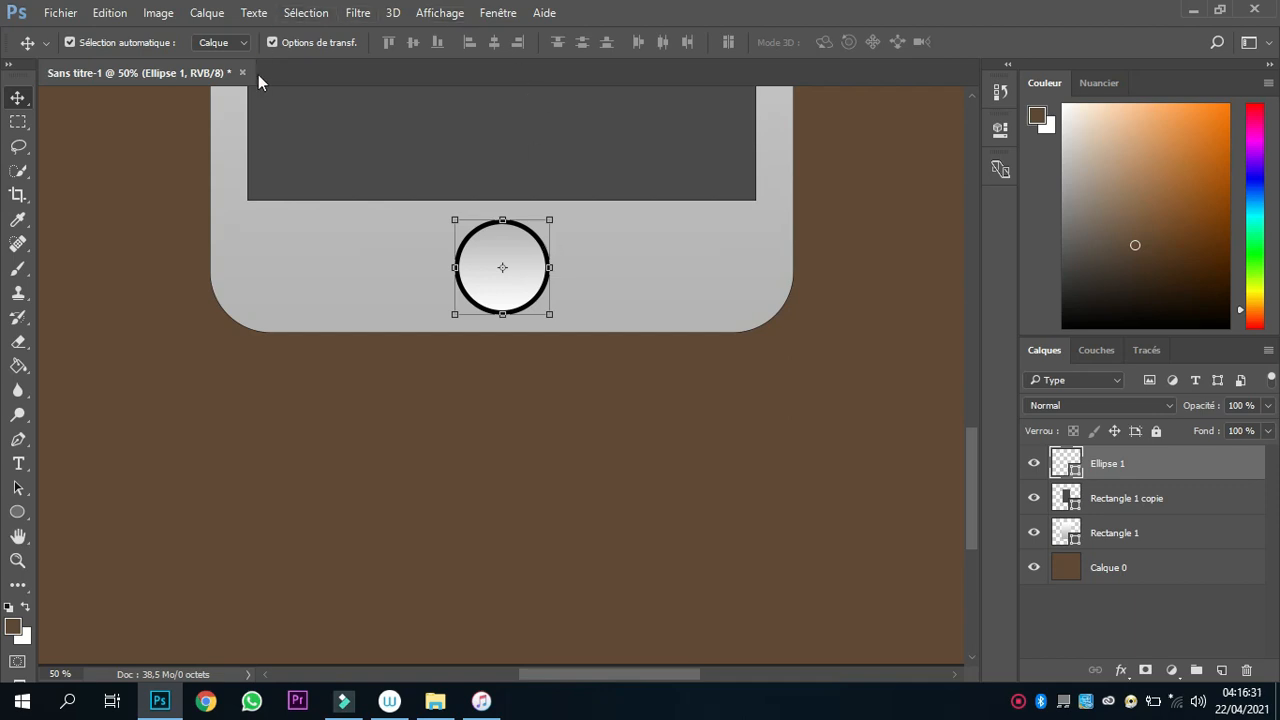
# Change the home button's stroke from solid black to a black-to-white gradient.
pyautogui.click(17, 512)
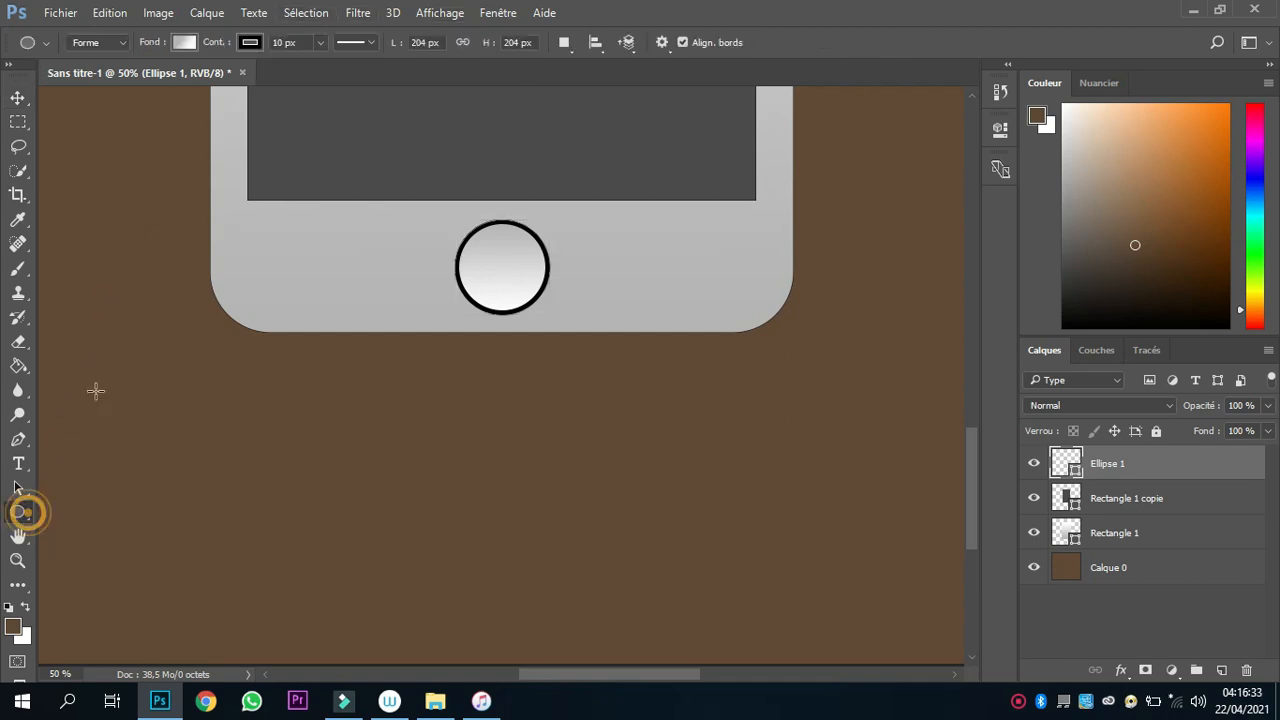
pyautogui.click(249, 43)
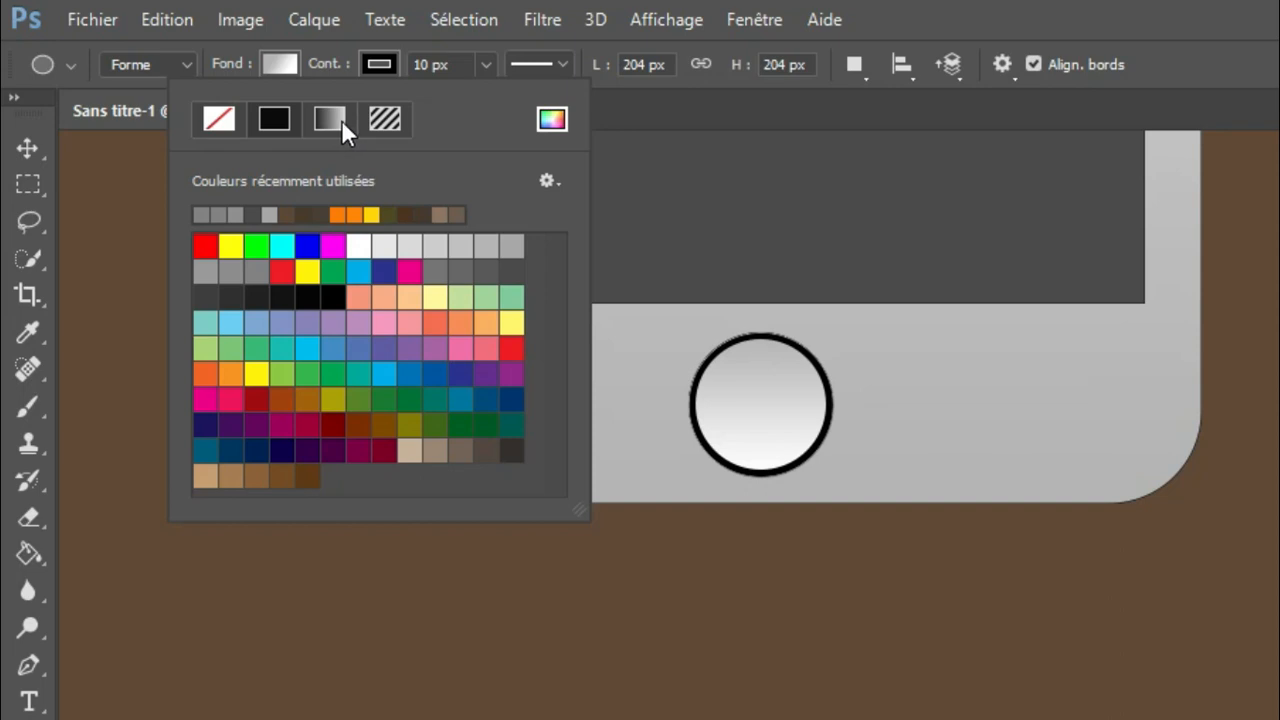
pyautogui.click(327, 115)
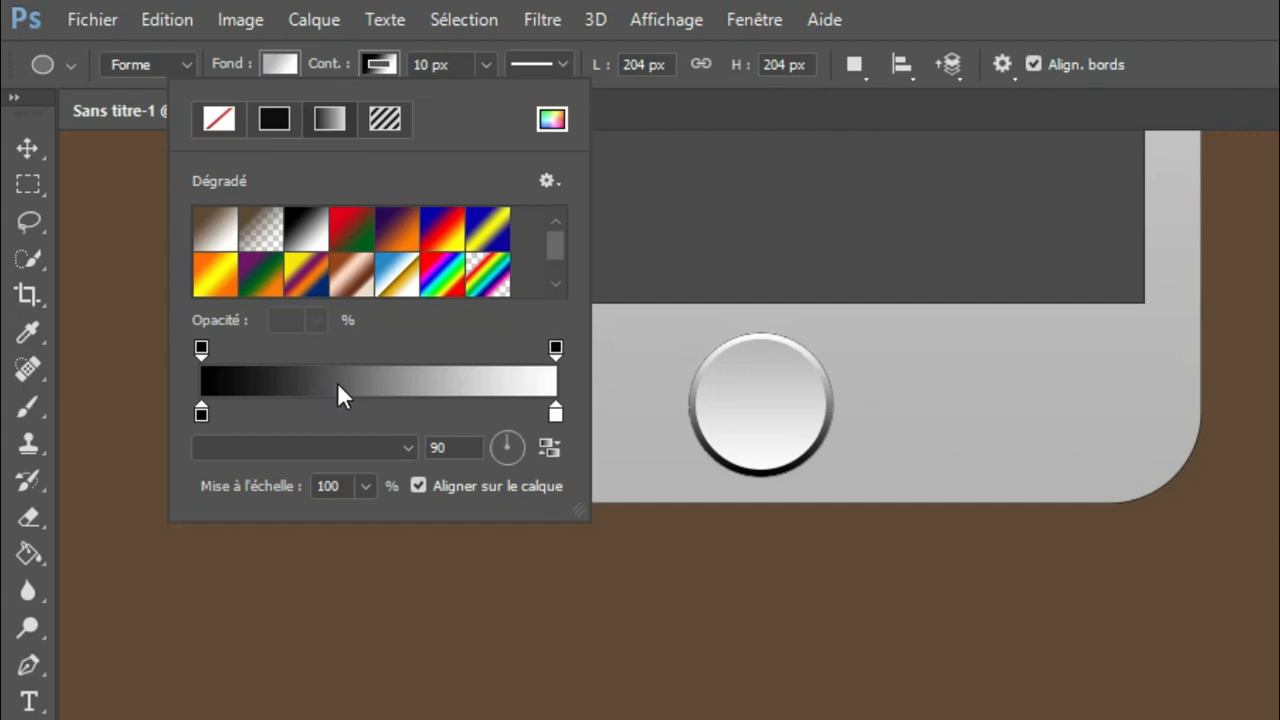
# Change the black stop of the home button's stroke gradient to dark grey 4c4c4c and accept the gradient.
pyautogui.click(338, 385)
pyautogui.click(702, 409)
pyautogui.click(775, 483)
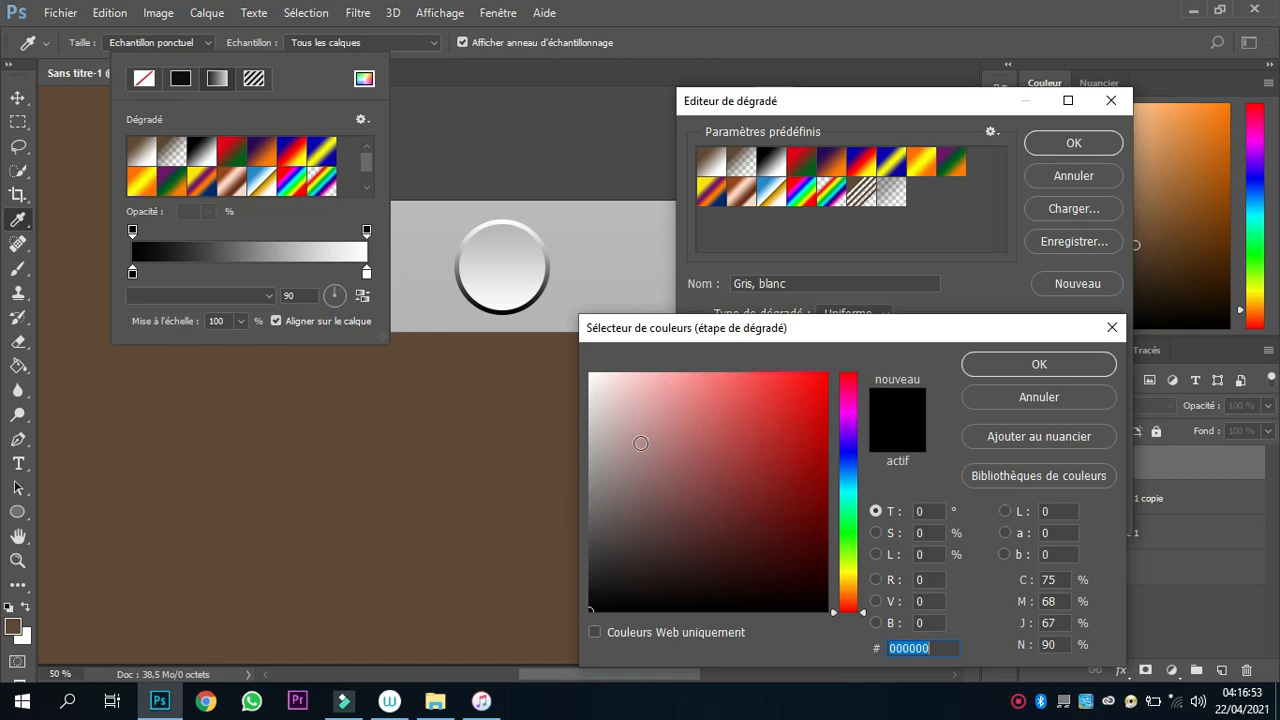
pyautogui.click(590, 540)
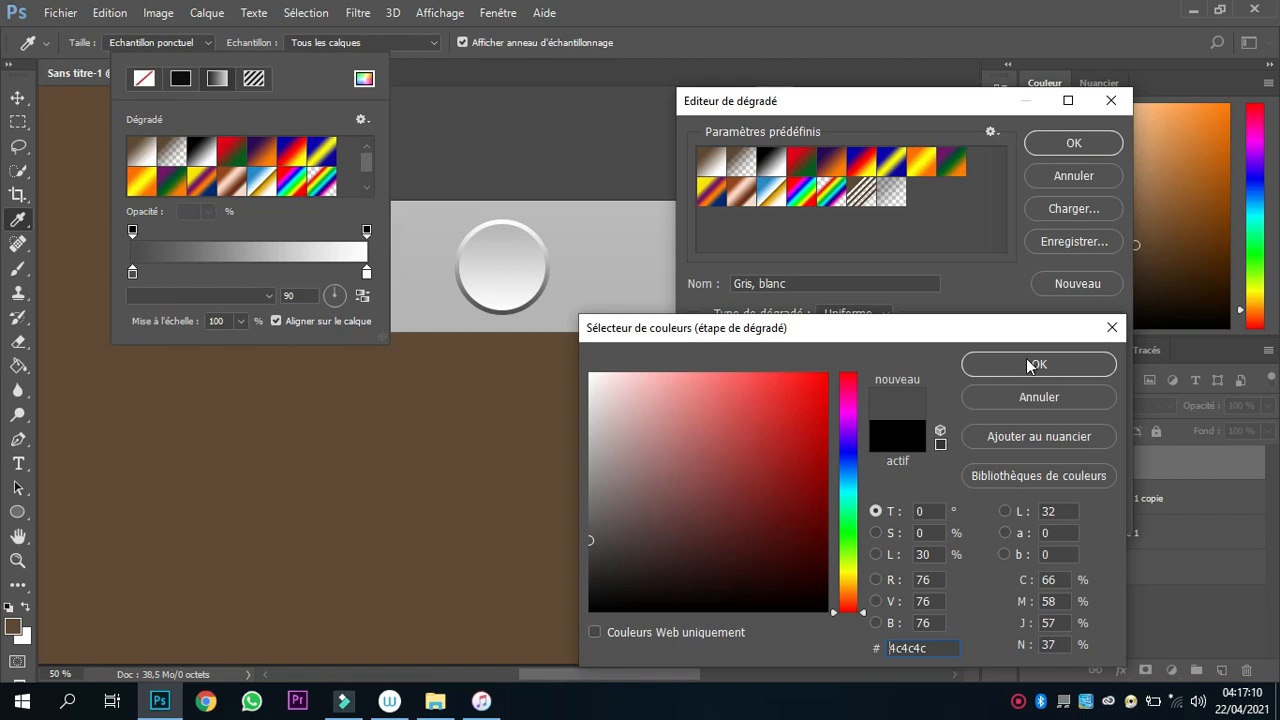
pyautogui.click(1027, 365)
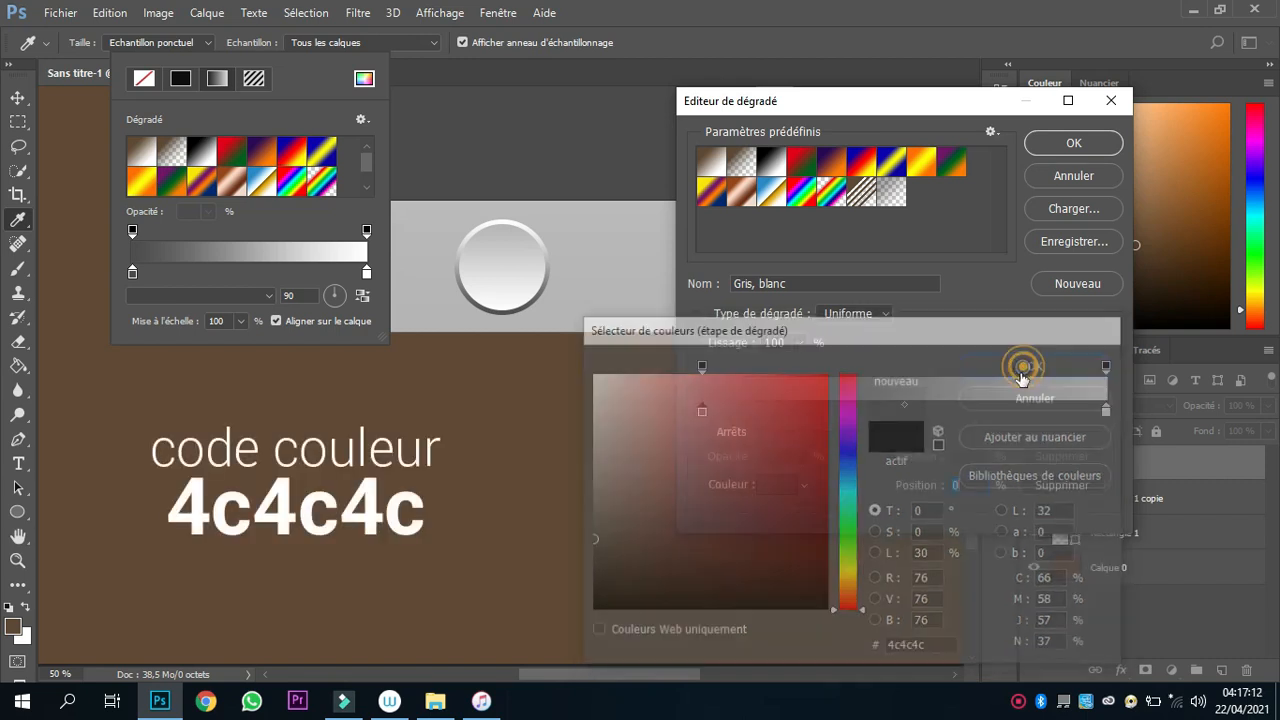
pyautogui.click(1072, 143)
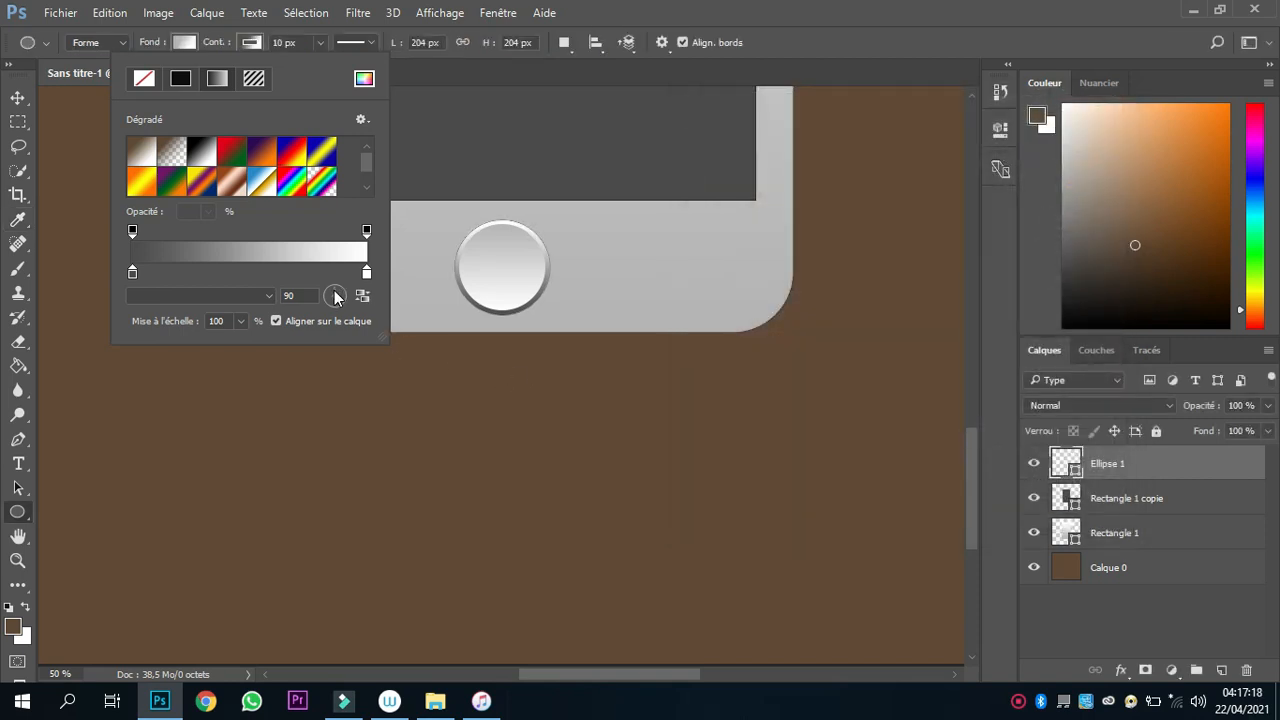
# Rotate the home button's stroke gradient so dark grey is at the top and white at the bottom.
pyautogui.click(334, 292)
pyautogui.moveTo(329, 313); pyautogui.dragTo(328, 316)
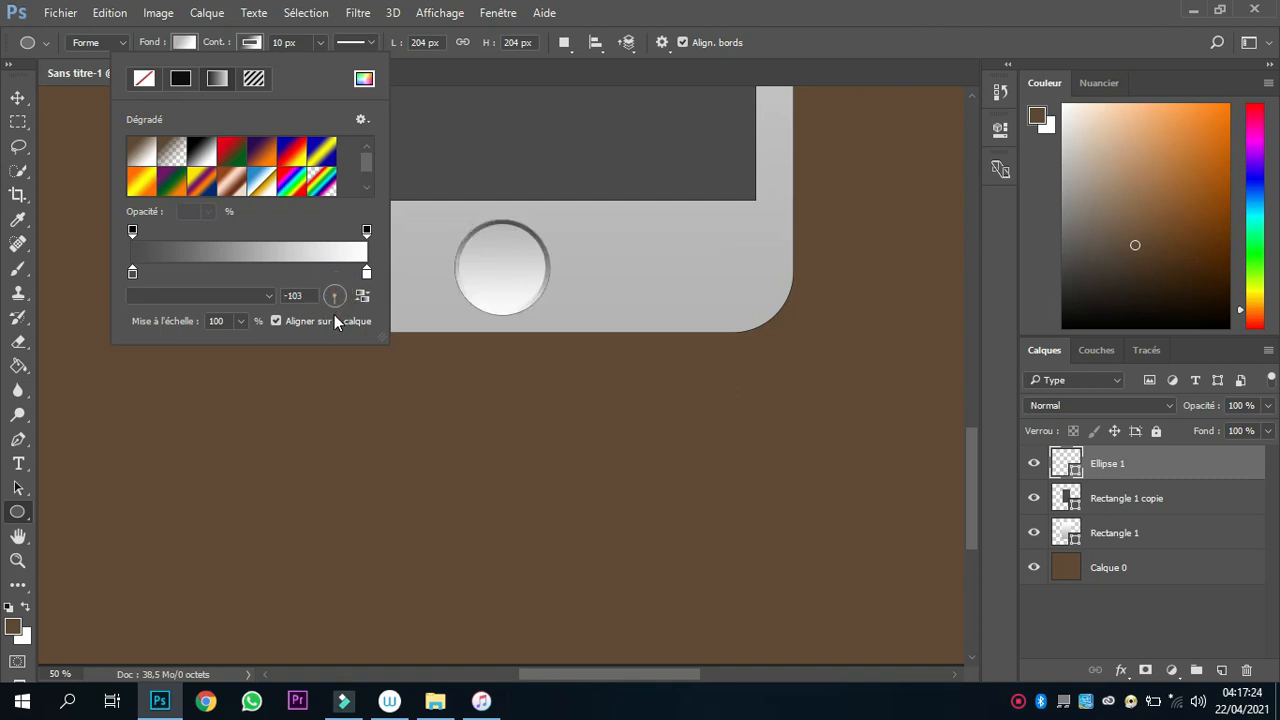
pyautogui.moveTo(335, 315); pyautogui.dragTo(332, 318)
pyautogui.click(17, 97)
pyautogui.click(17, 97)
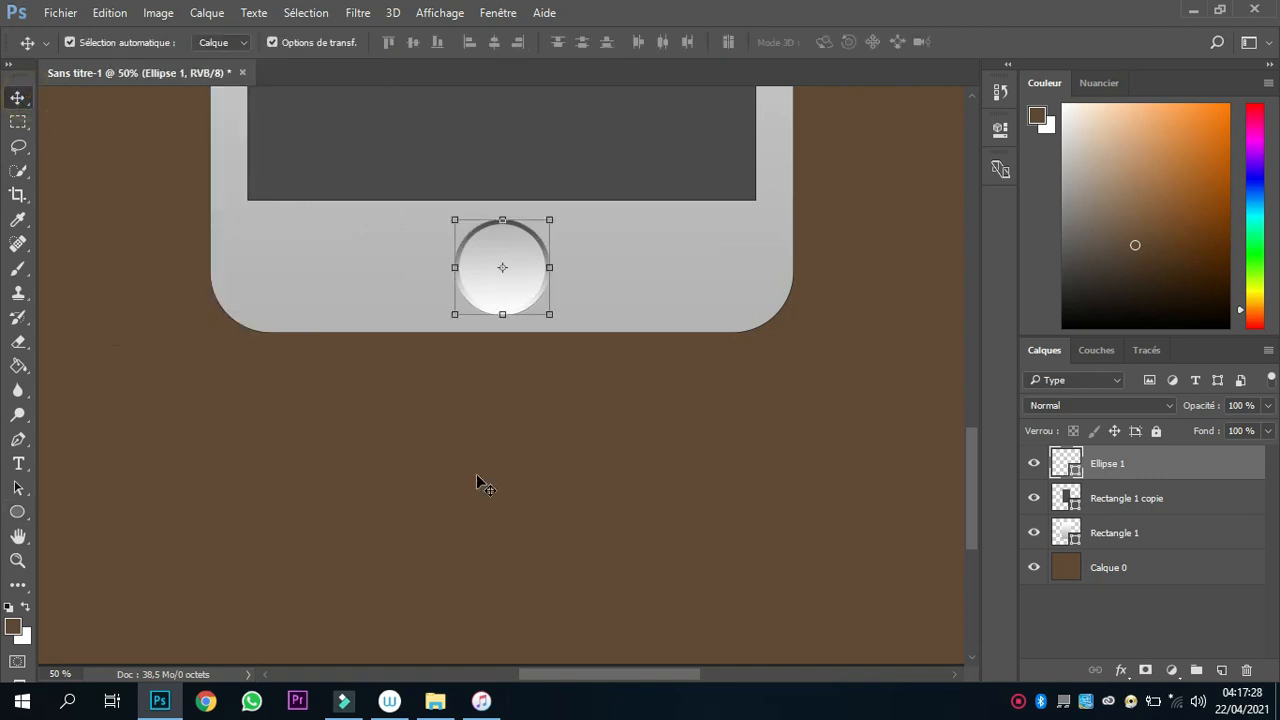
# Widen the dark screen rectangle slightly on both sides so the phone's side borders become narrower, keeping its height.
pyautogui.click(477, 479)
pyautogui.hotkey('ctrl', '-')
pyautogui.hotkey('ctrl', '-')
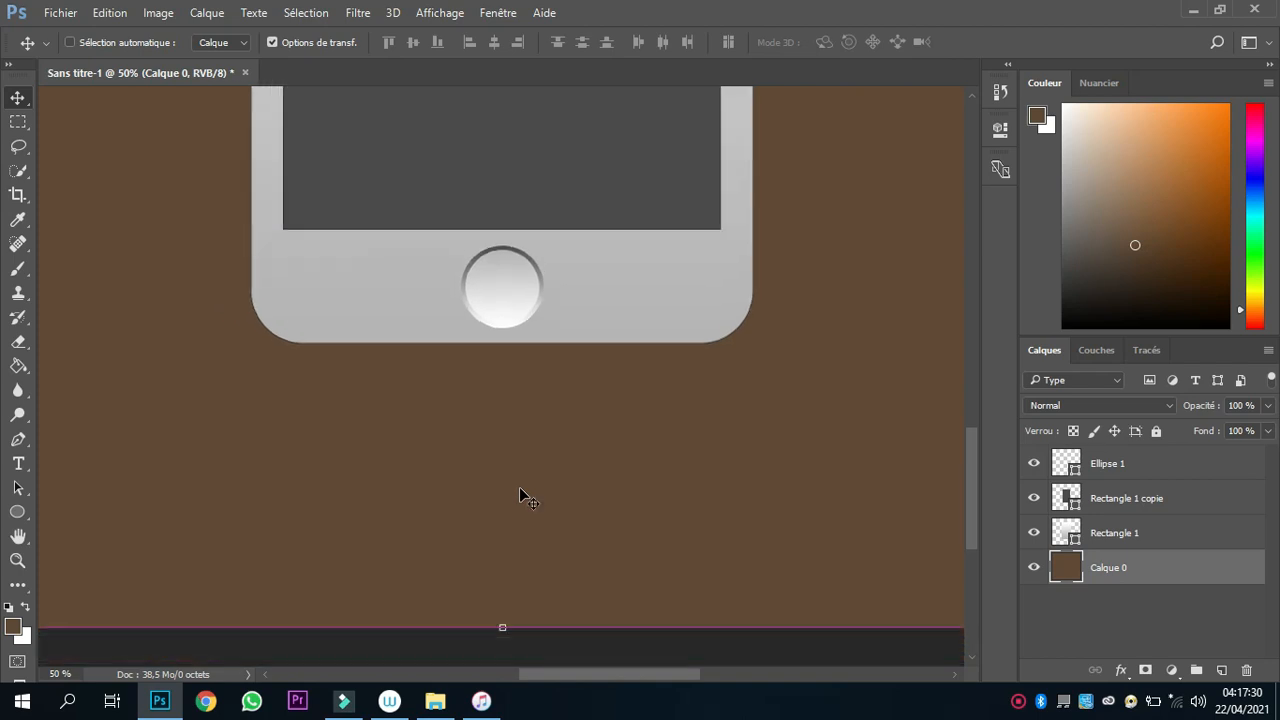
pyautogui.hotkey('ctrl', '-')
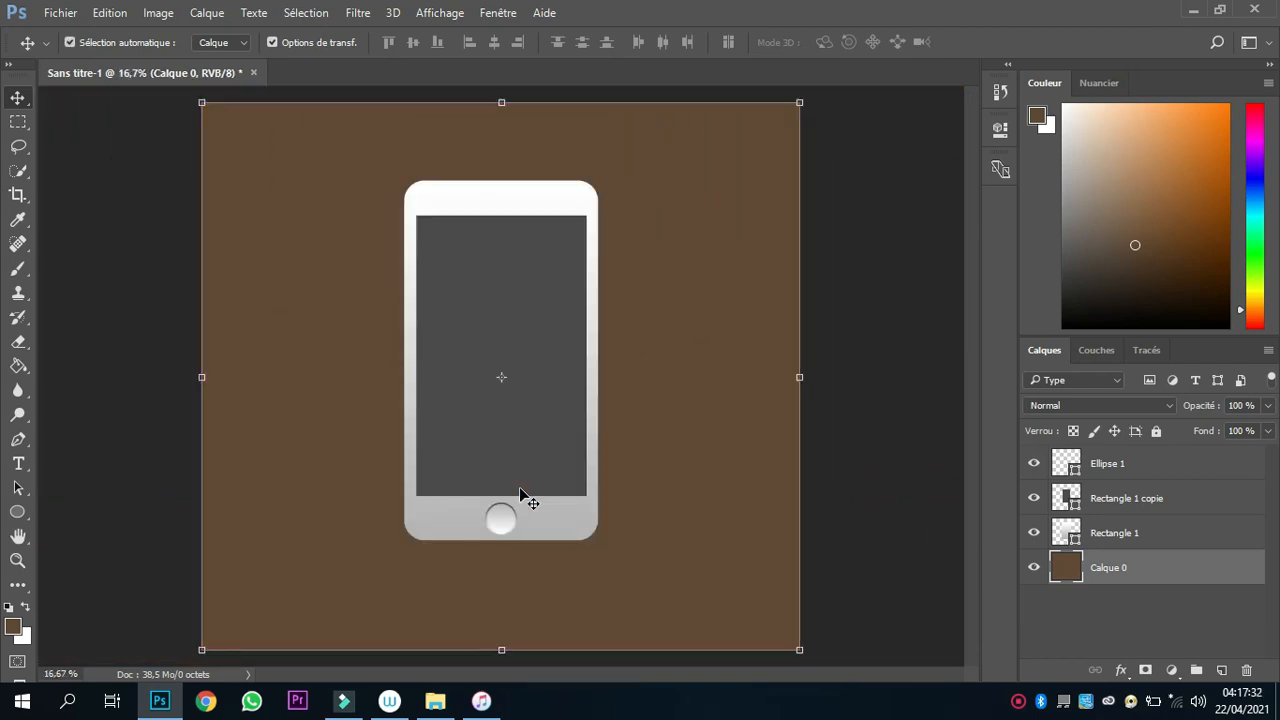
pyautogui.hotkey('ctrl', '+')
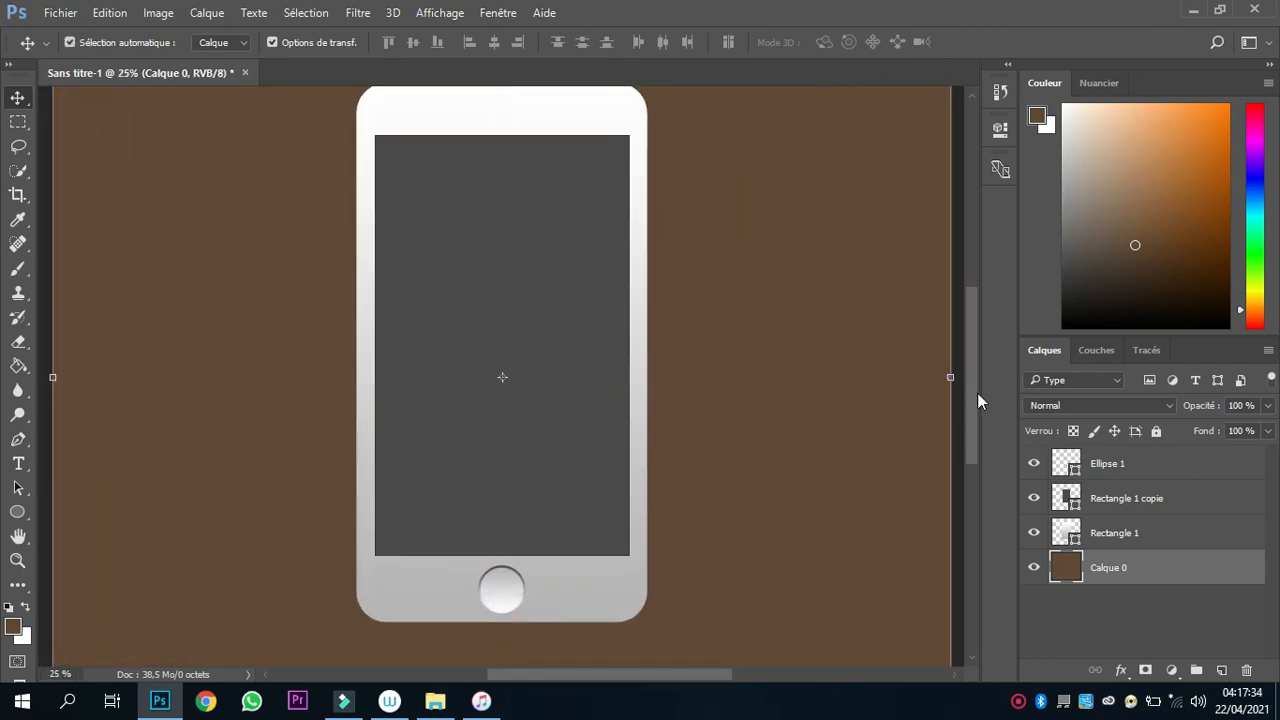
pyautogui.moveTo(977, 393); pyautogui.dragTo(975, 424)
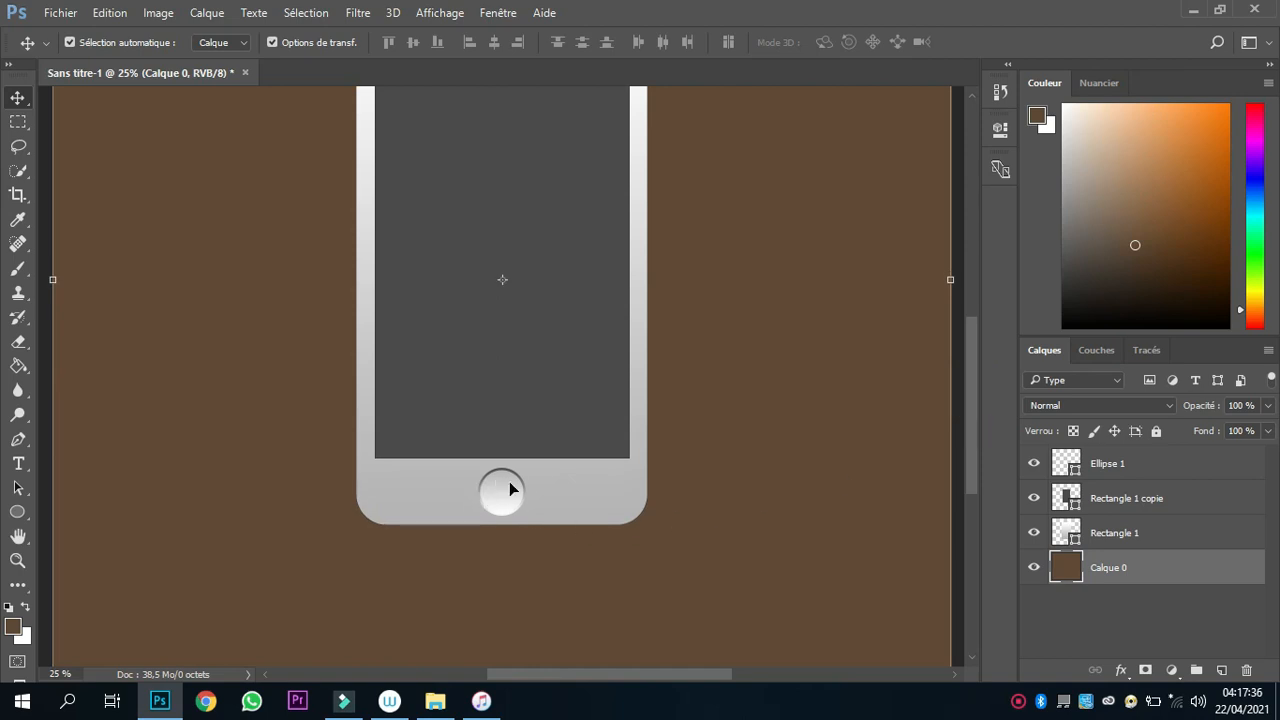
pyautogui.moveTo(971, 347); pyautogui.dragTo(964, 322)
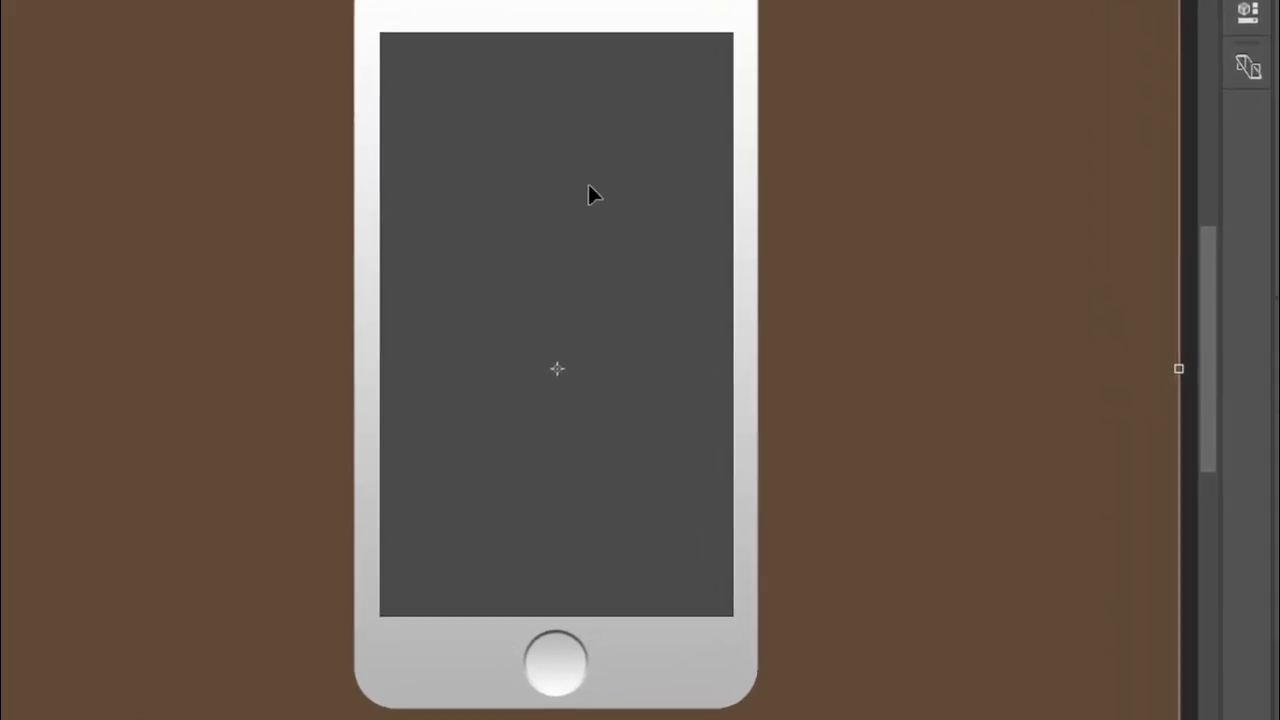
pyautogui.click(622, 190)
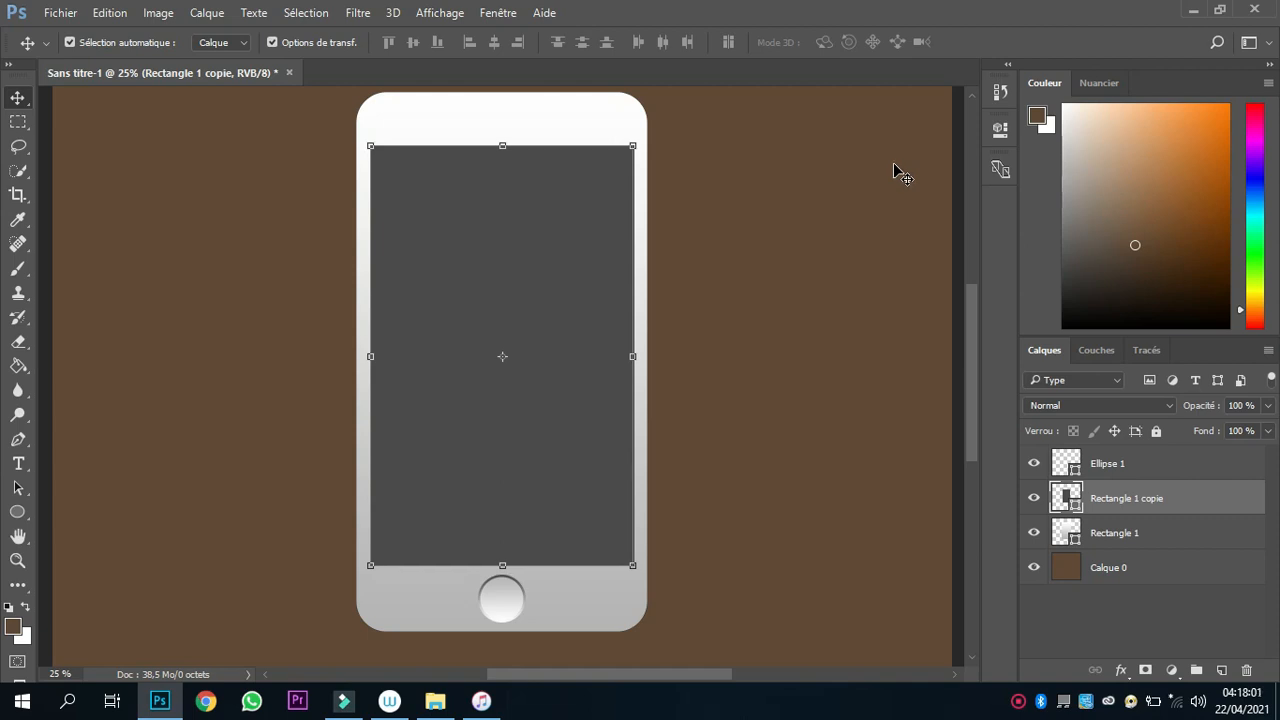
pyautogui.click(892, 378)
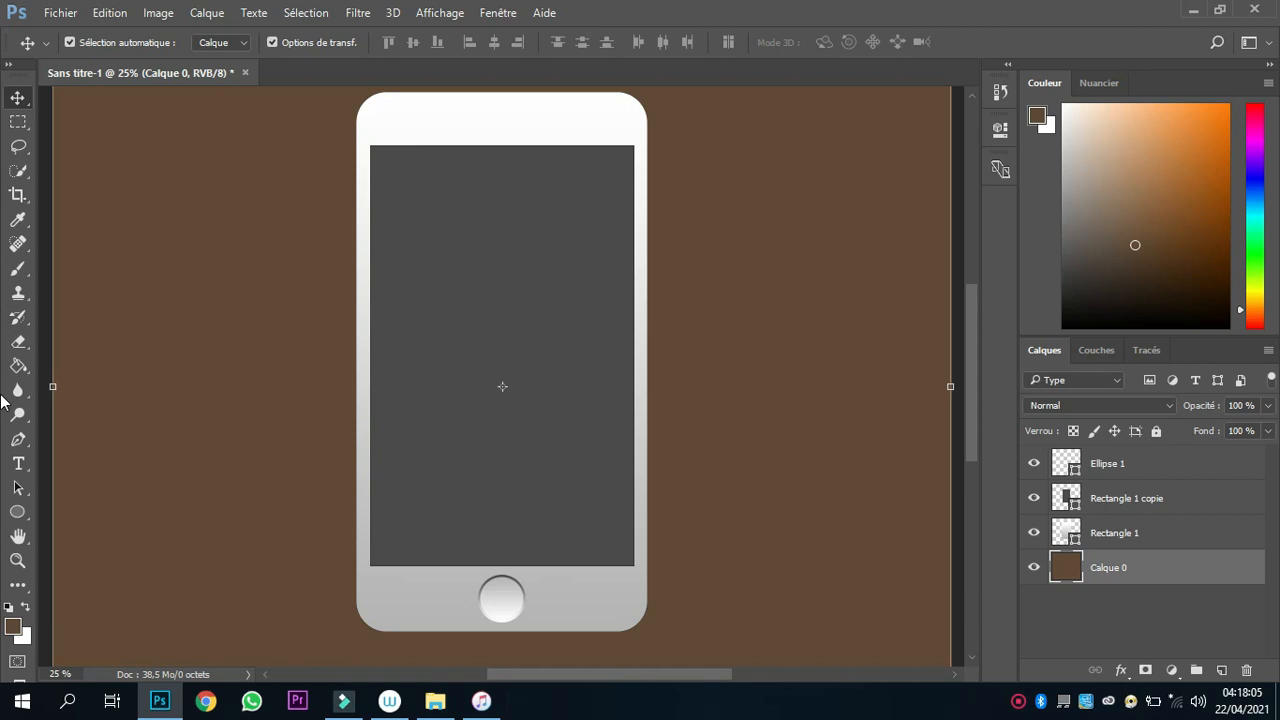
# Draw a thin horizontal rectangle about 318 by 45 px on the brown background beside the phone.
pyautogui.click(16, 514)
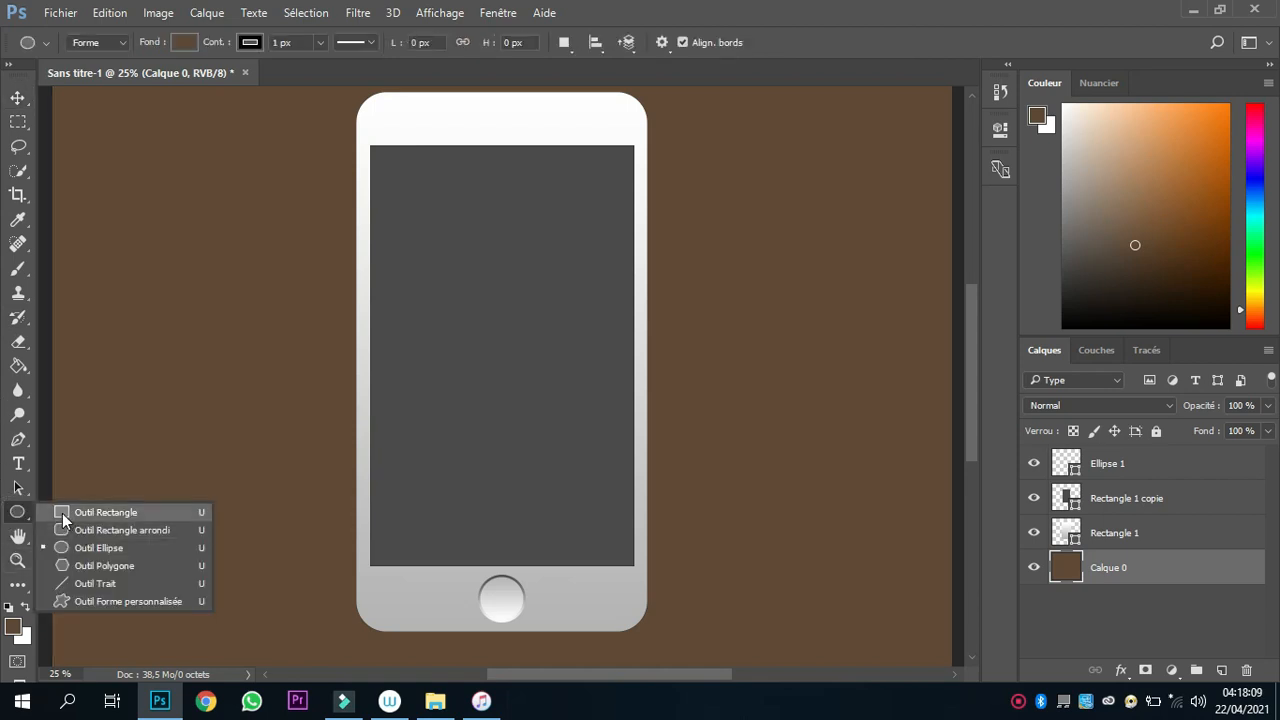
pyautogui.click(58, 512)
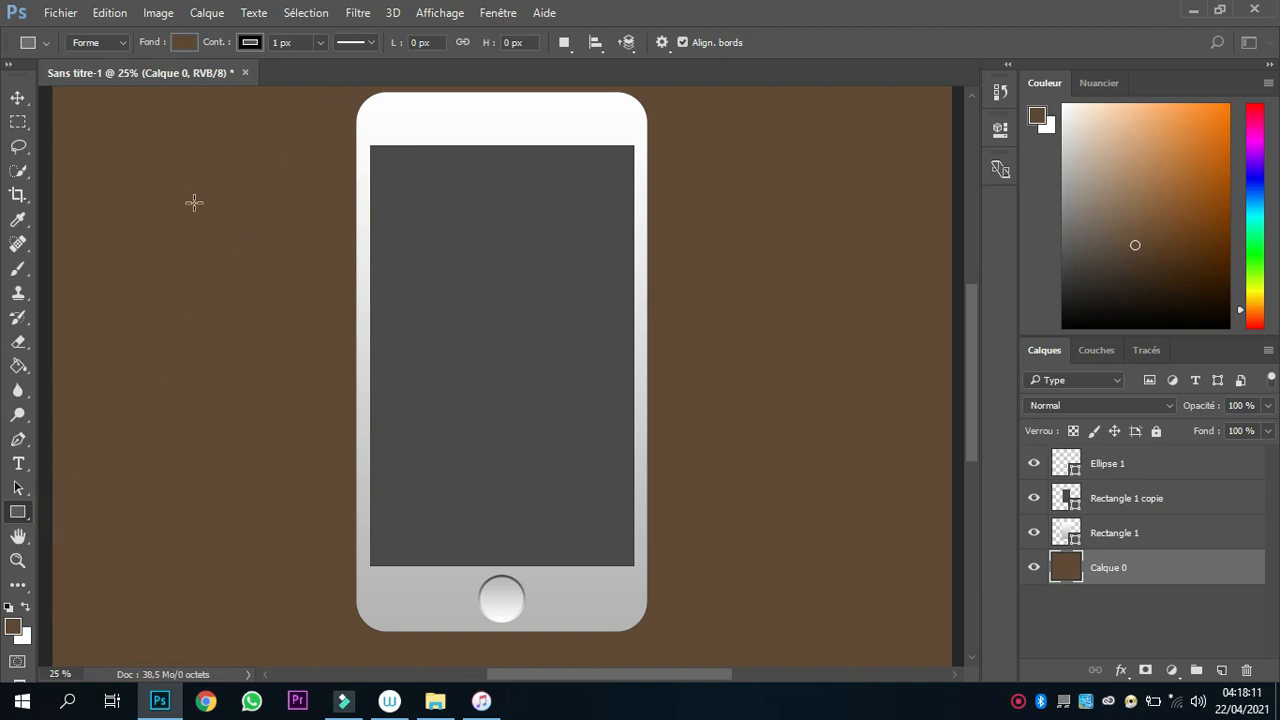
pyautogui.moveTo(144, 178); pyautogui.dragTo(177, 183)
# Fill the thin rectangle with dark grey 303030.
pyautogui.click(184, 42)
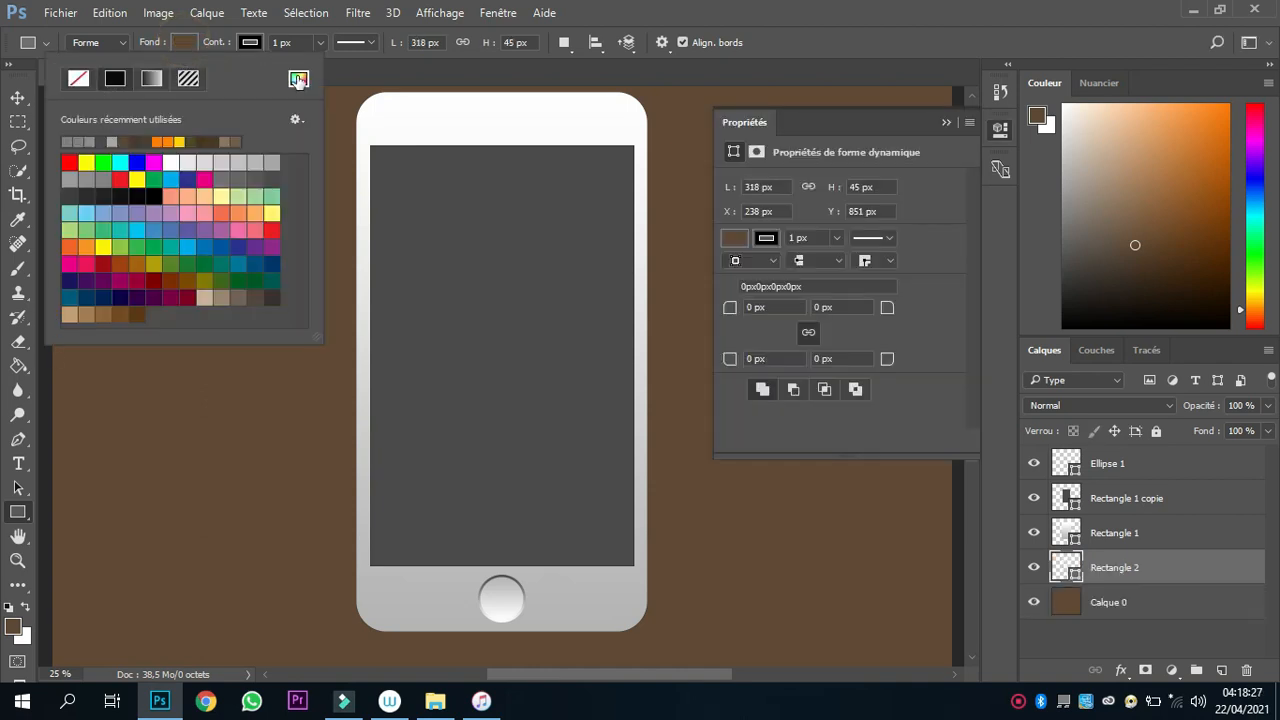
pyautogui.click(298, 79)
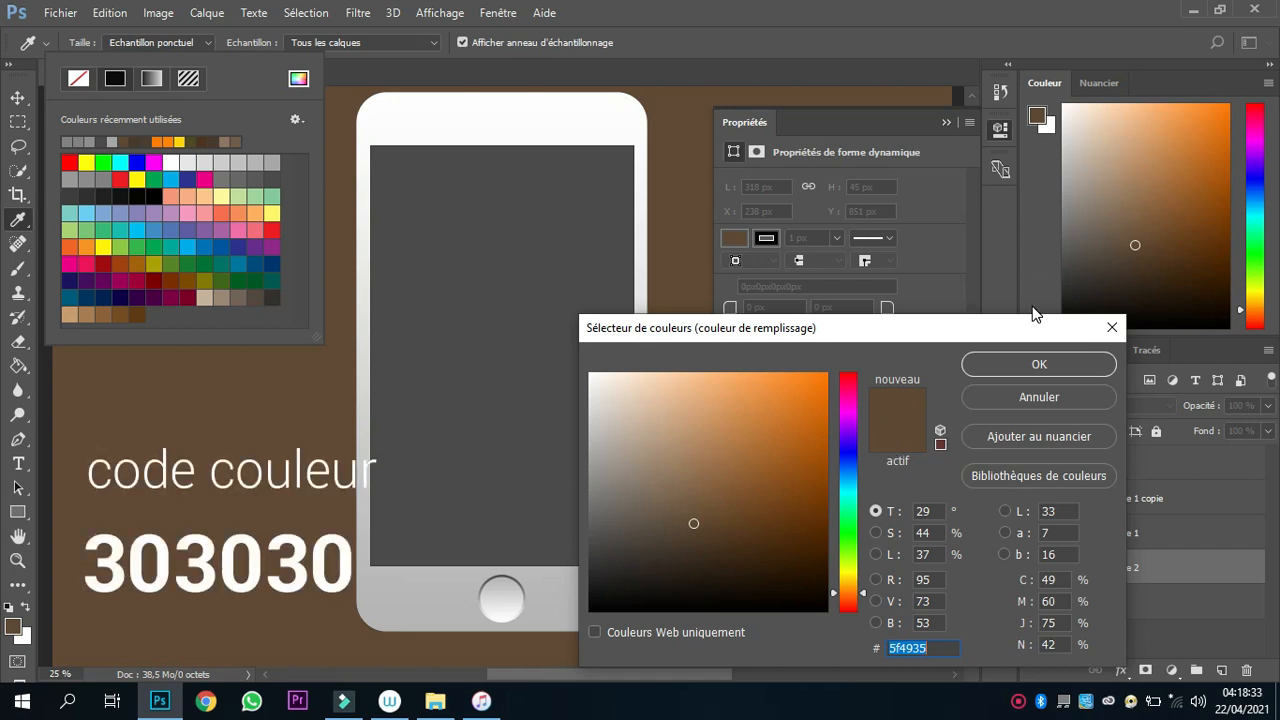
pyautogui.write('303030')
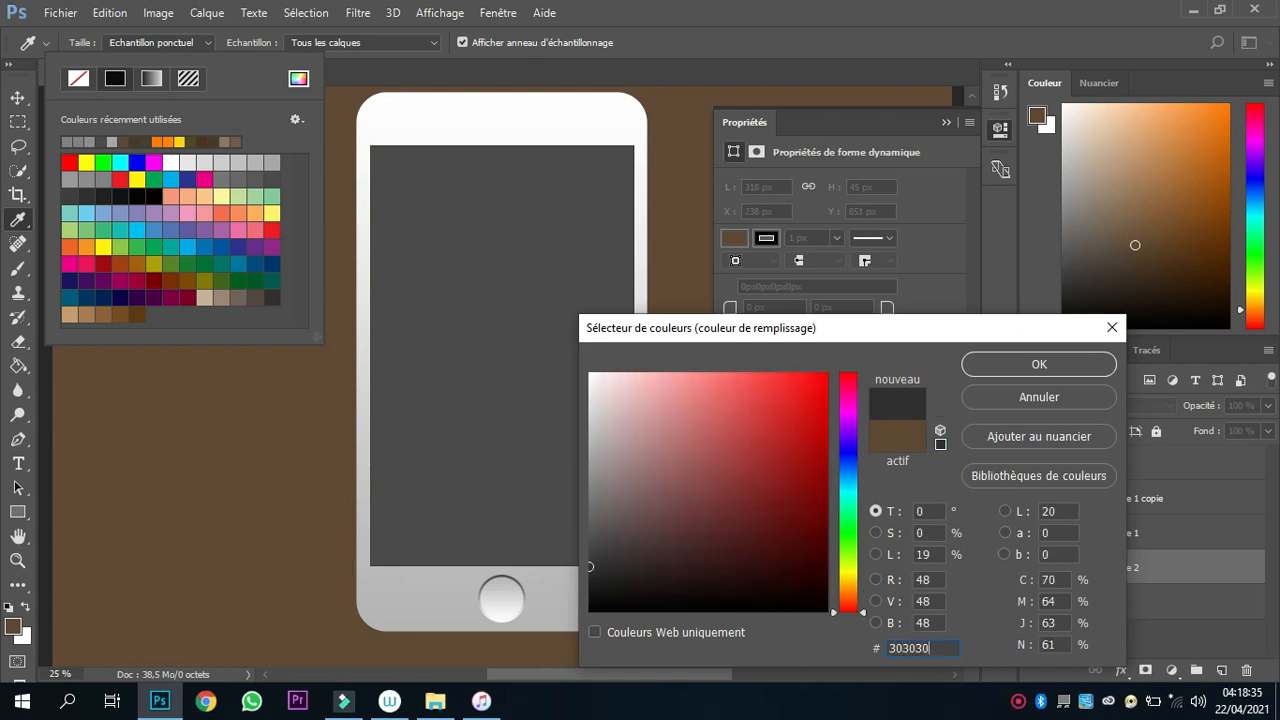
pyautogui.click(1003, 361)
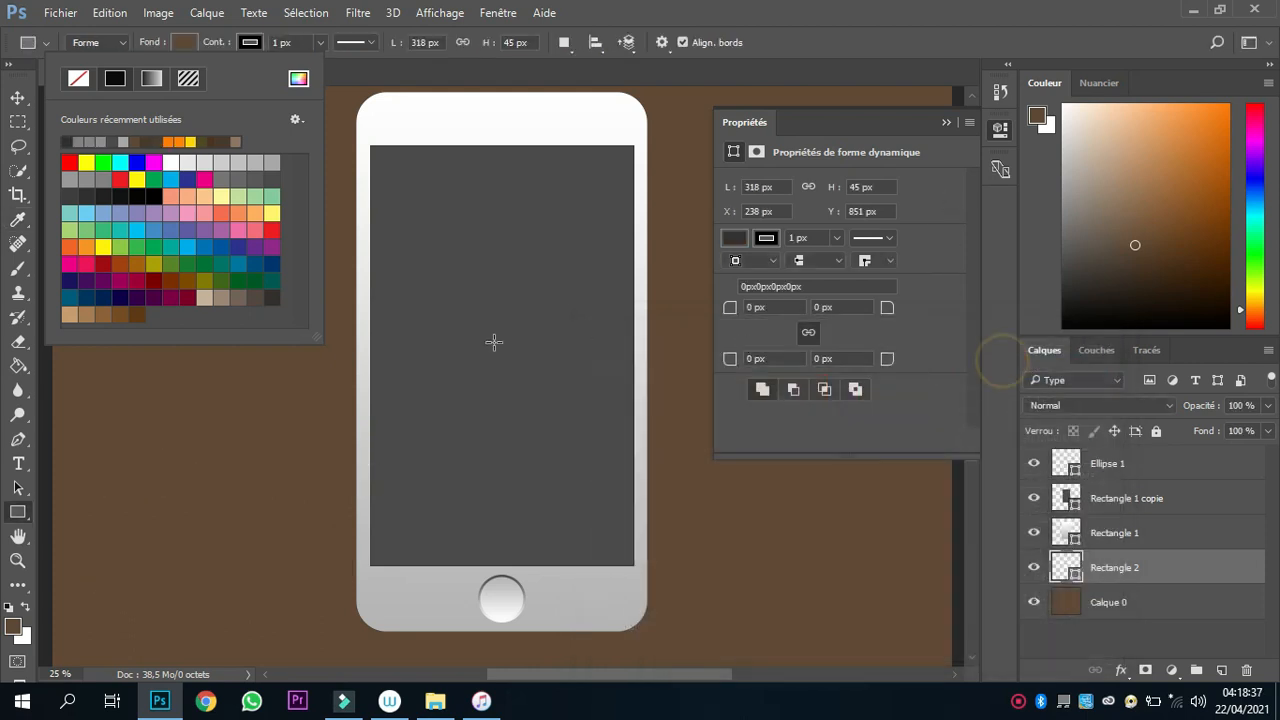
pyautogui.click(789, 16)
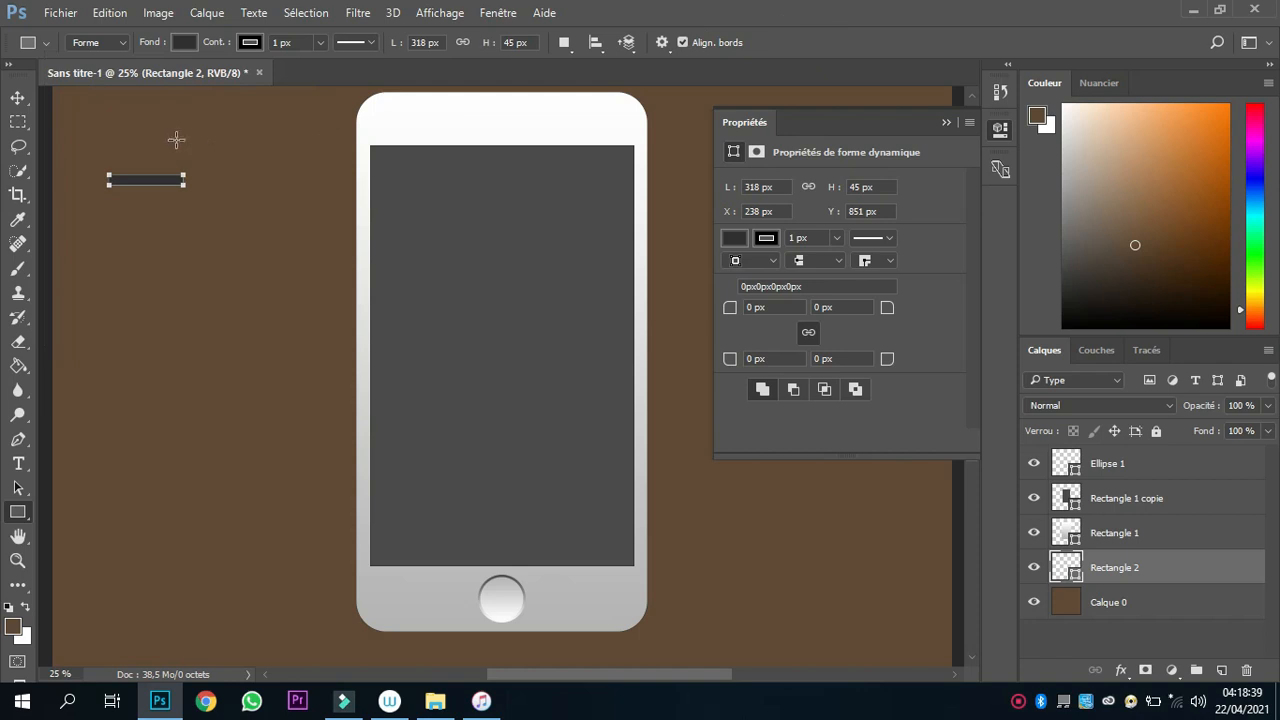
# Remove the thin rectangle's stroke and fully round all four of its corners to 22.5 px.
pyautogui.click(243, 45)
pyautogui.click(144, 78)
pyautogui.click(1000, 132)
pyautogui.moveTo(729, 312); pyautogui.dragTo(955, 332)
# Move the rounded bar to the centre of the phone's upper bezel as the speaker and bring it to the front.
pyautogui.click(18, 97)
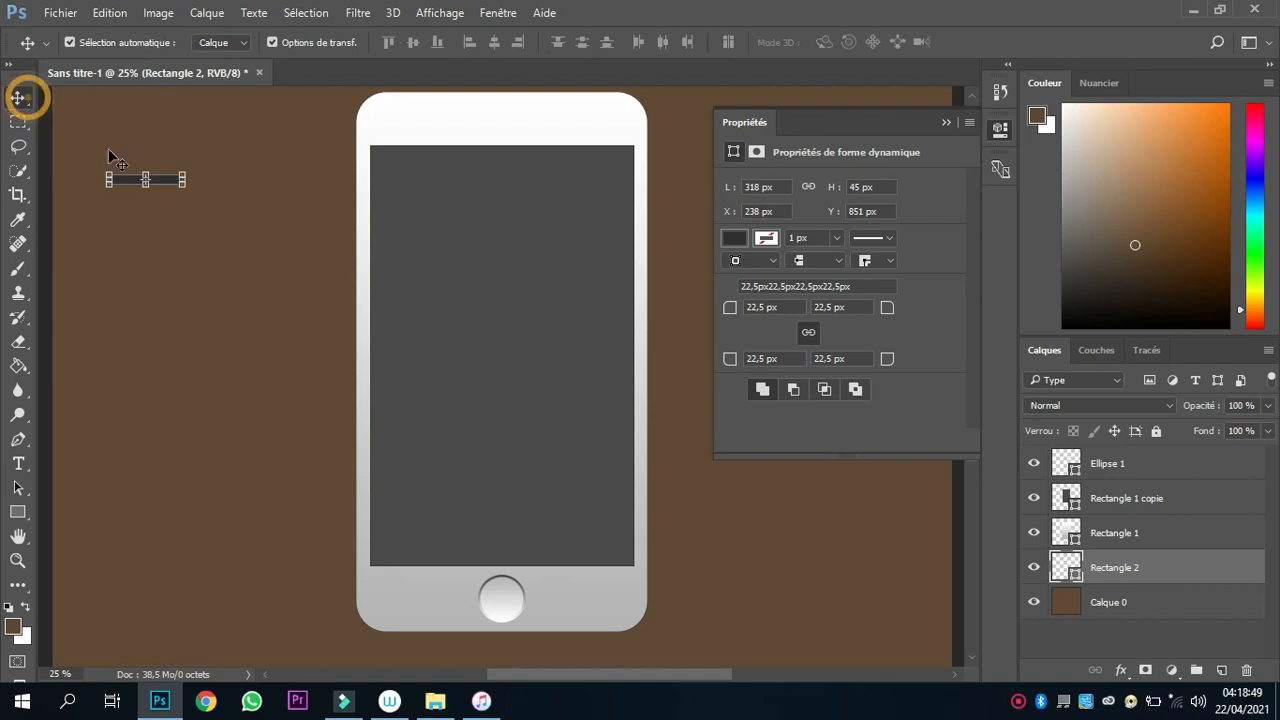
pyautogui.moveTo(128, 186); pyautogui.dragTo(499, 130)
pyautogui.hotkey('ctrl', 'shift', ']')
pyautogui.click(676, 119)
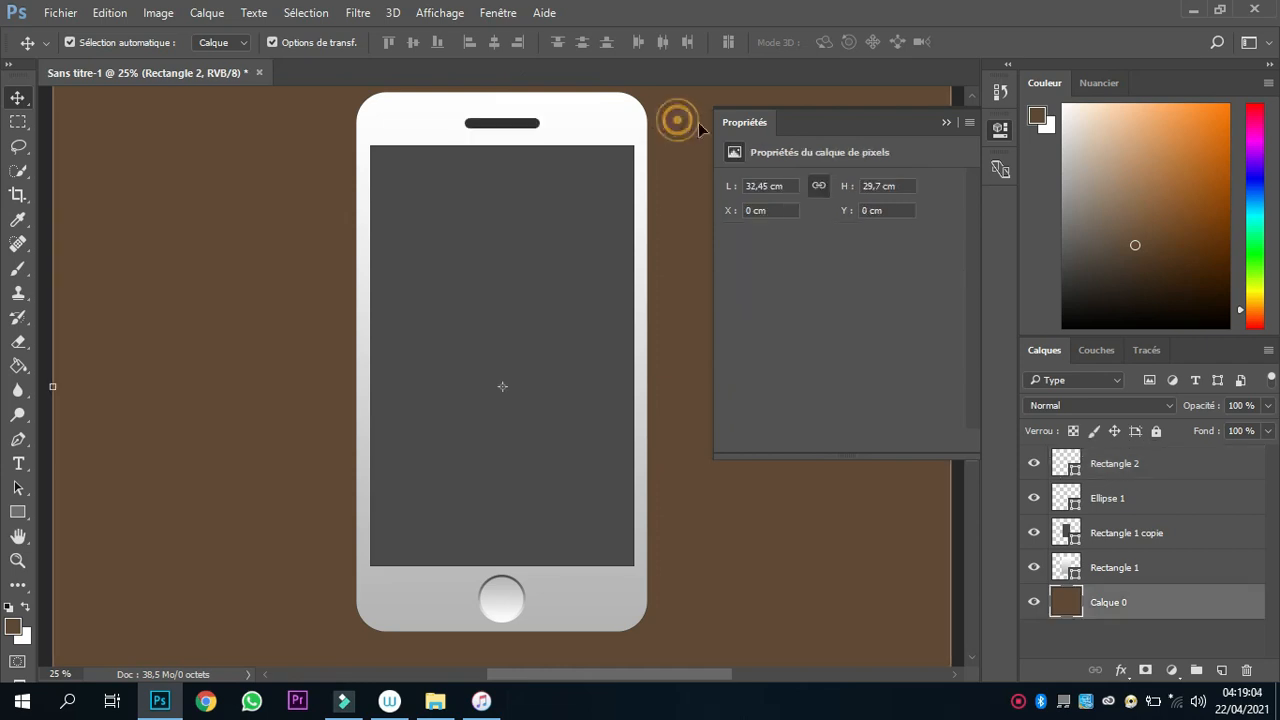
pyautogui.click(949, 122)
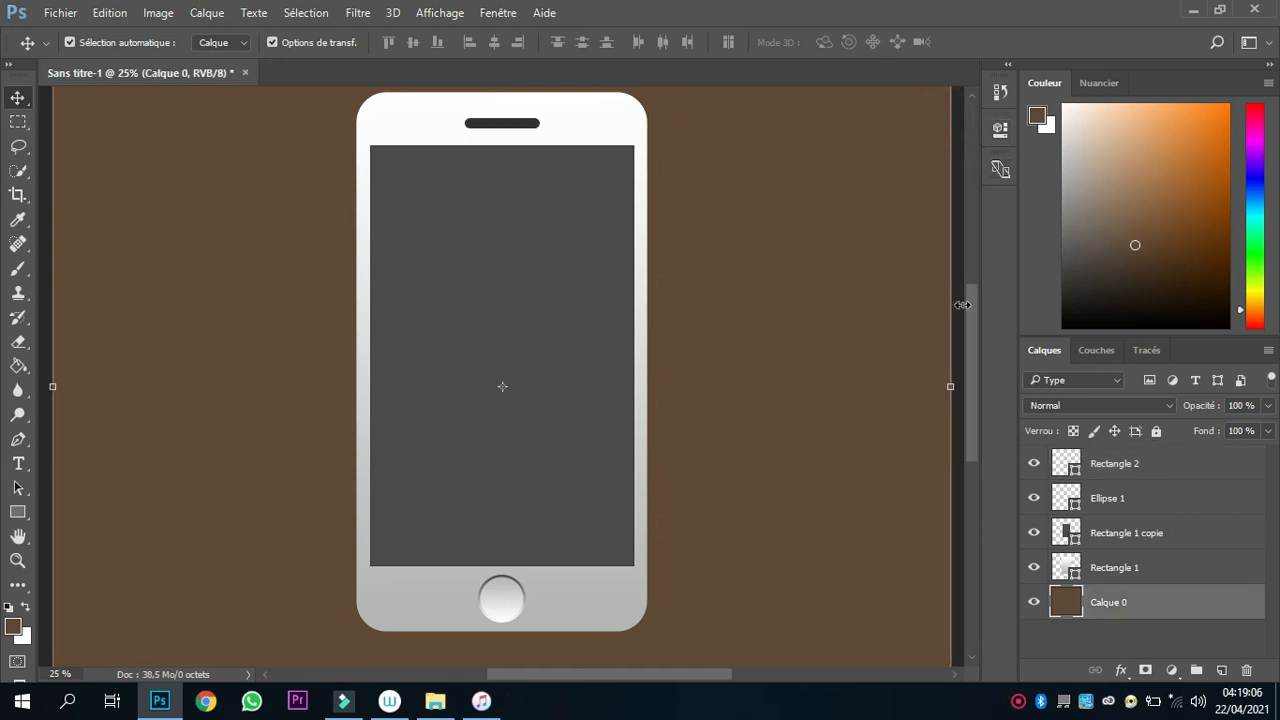
# Draw a small circle about 48 px in diameter on the brown background beside the phone's upper part.
pyautogui.moveTo(969, 313); pyautogui.dragTo(950, 281)
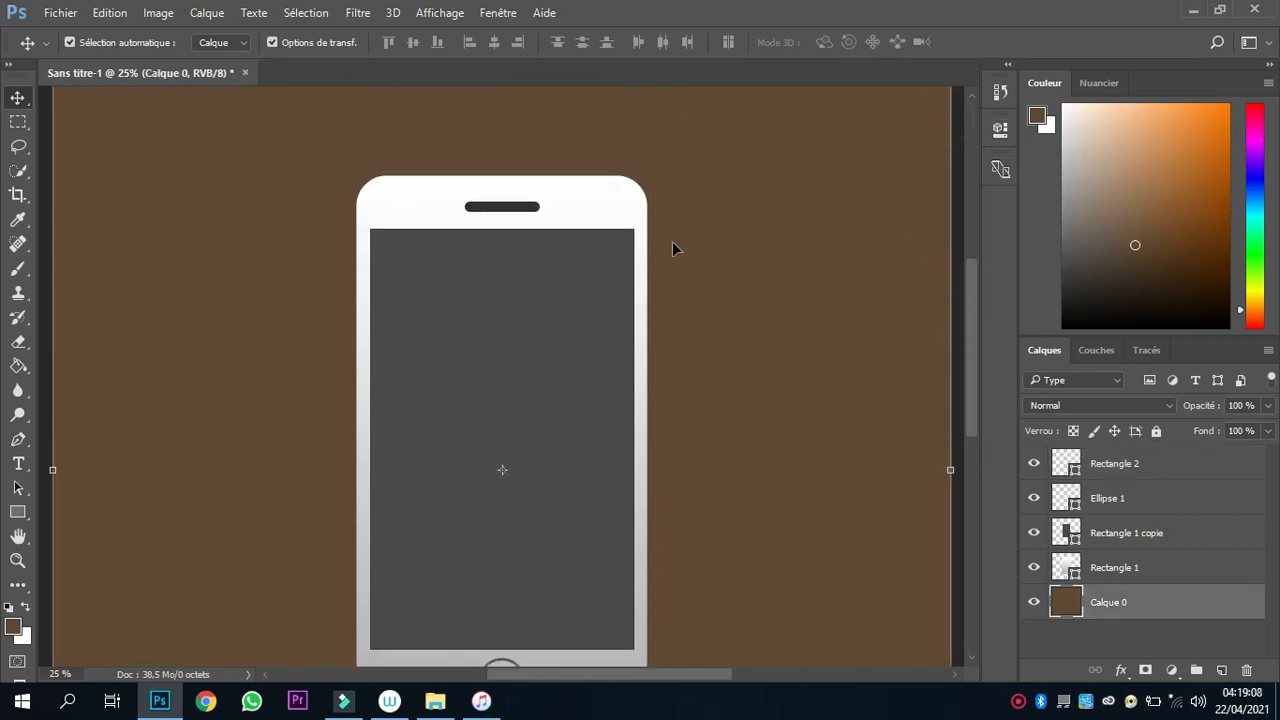
pyautogui.click(16, 514)
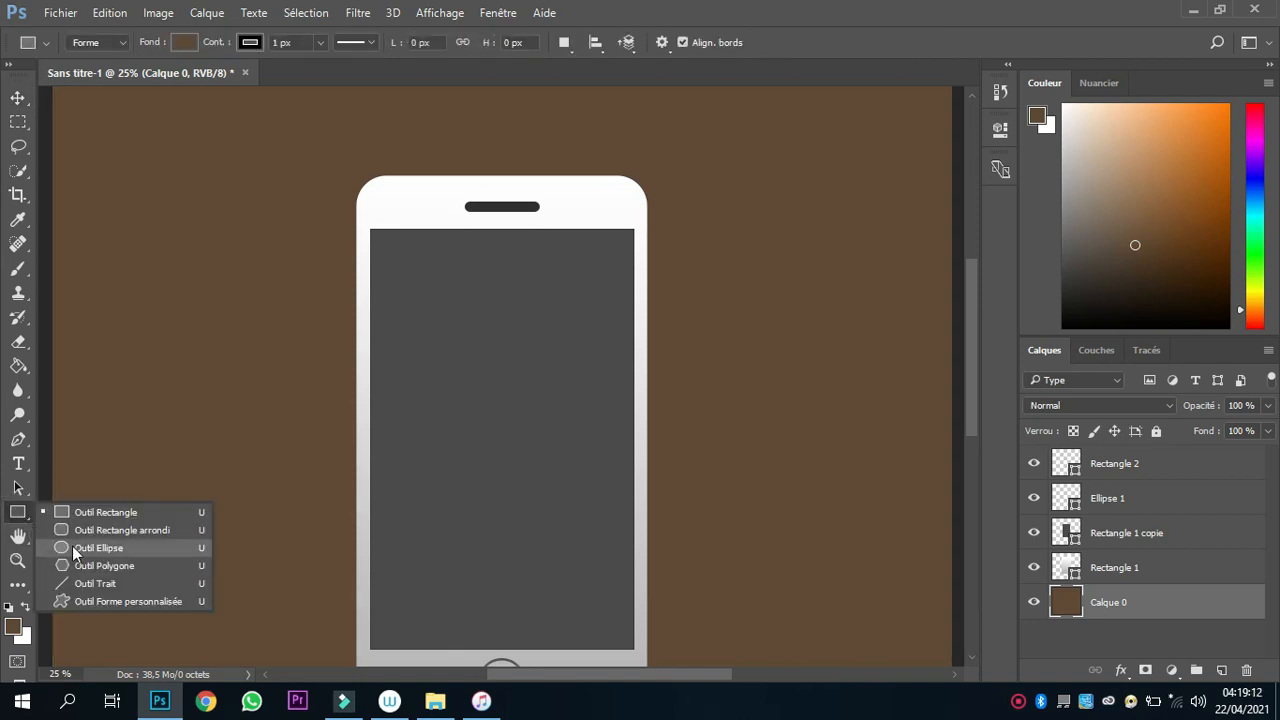
pyautogui.click(67, 547)
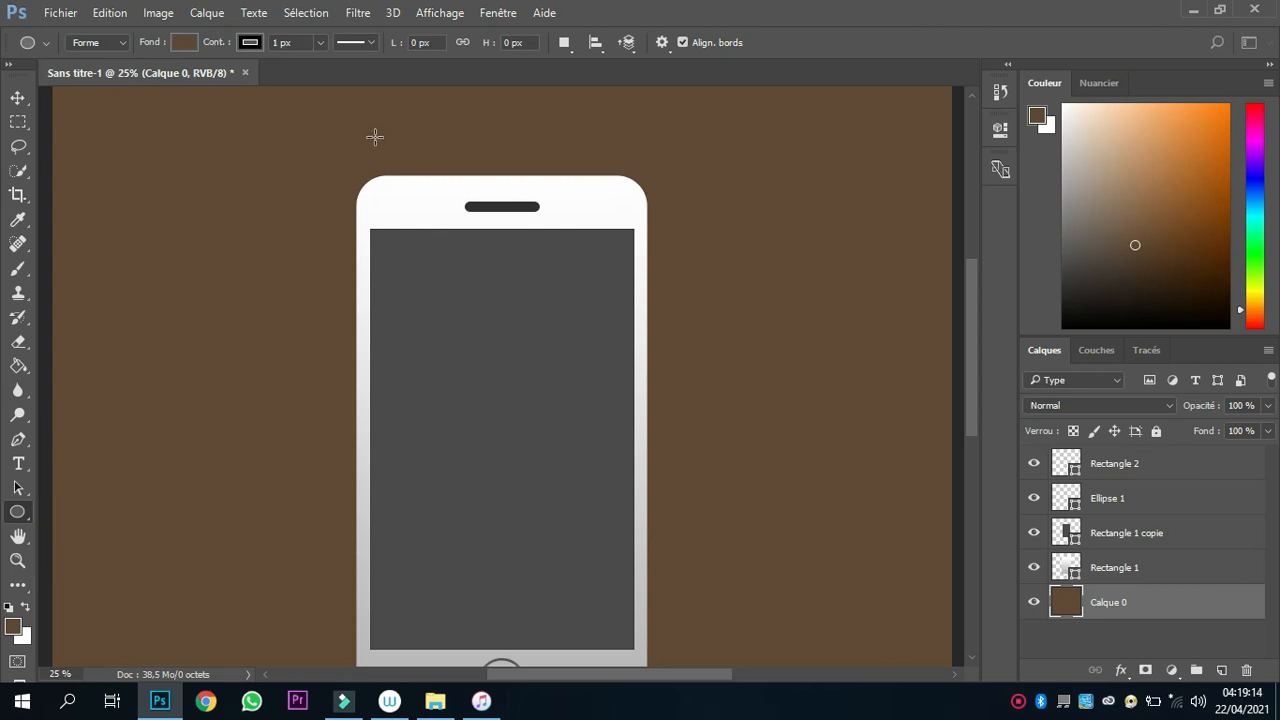
pyautogui.hotkey('ctrl', 'shift', 'alt', 'n')
pyautogui.press('shift')
pyautogui.moveTo(201, 151); pyautogui.dragTo(214, 161)
# Fill the small circle with the most recently used dark grey, matching the speaker bar.
pyautogui.click(733, 267)
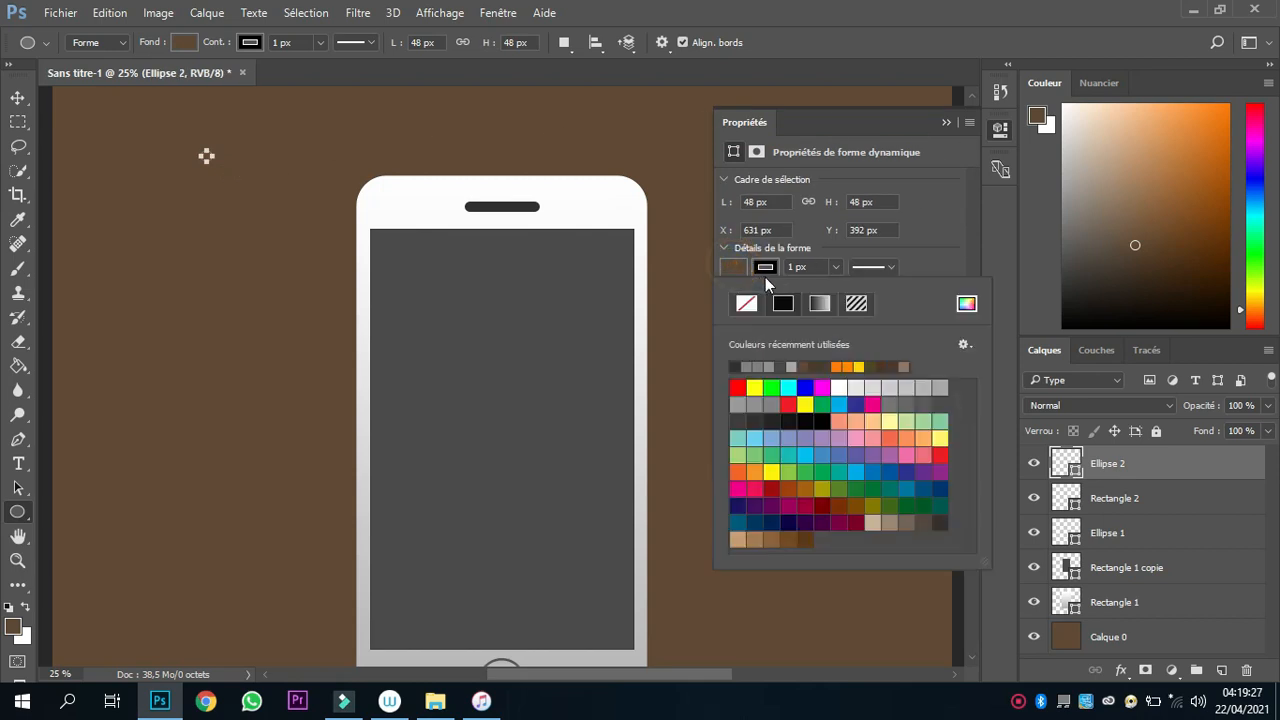
pyautogui.click(765, 376)
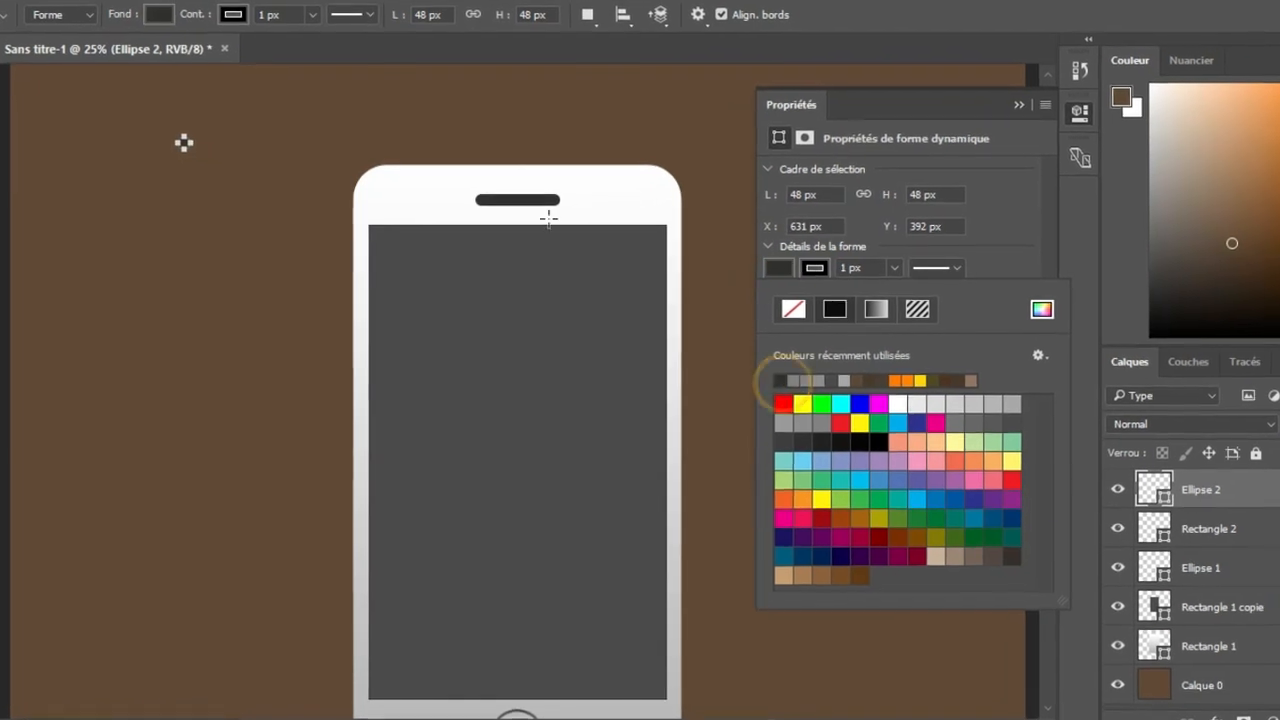
pyautogui.click(175, 137)
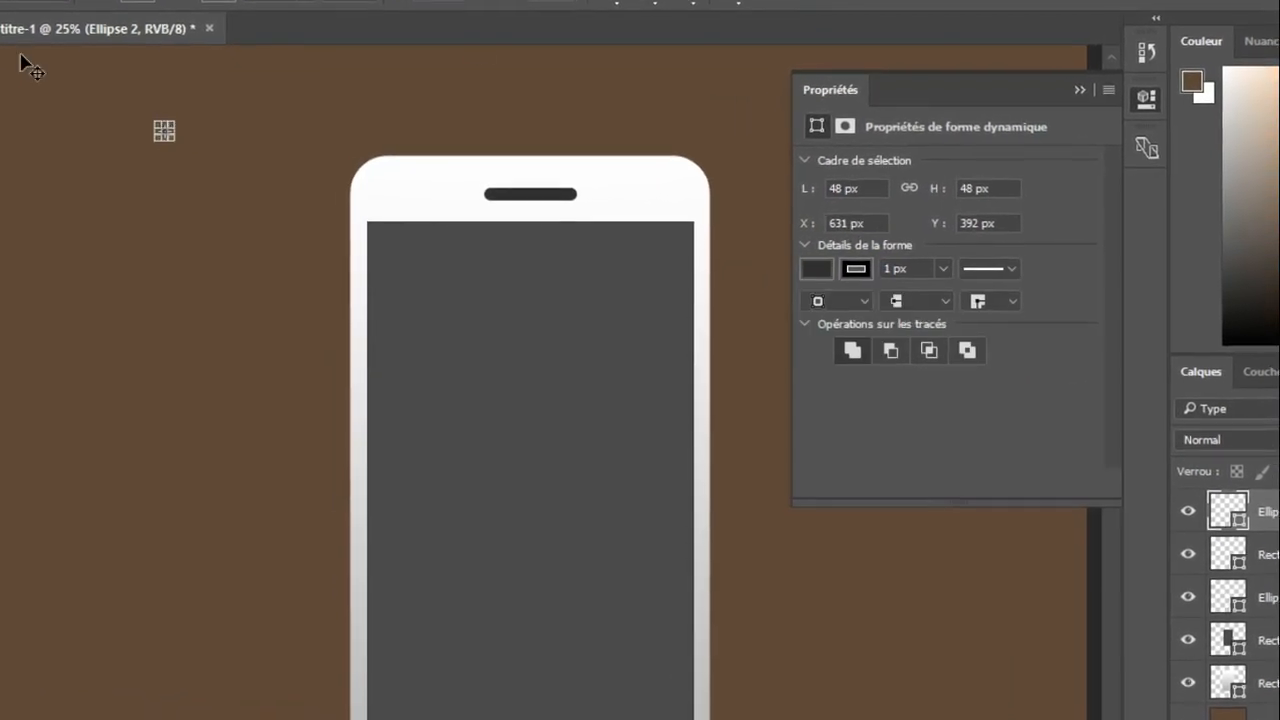
# Move the small circle just left of the speaker bar, level with it, and deselect it.
pyautogui.click(177, 136)
pyautogui.moveTo(154, 128); pyautogui.dragTo(482, 192)
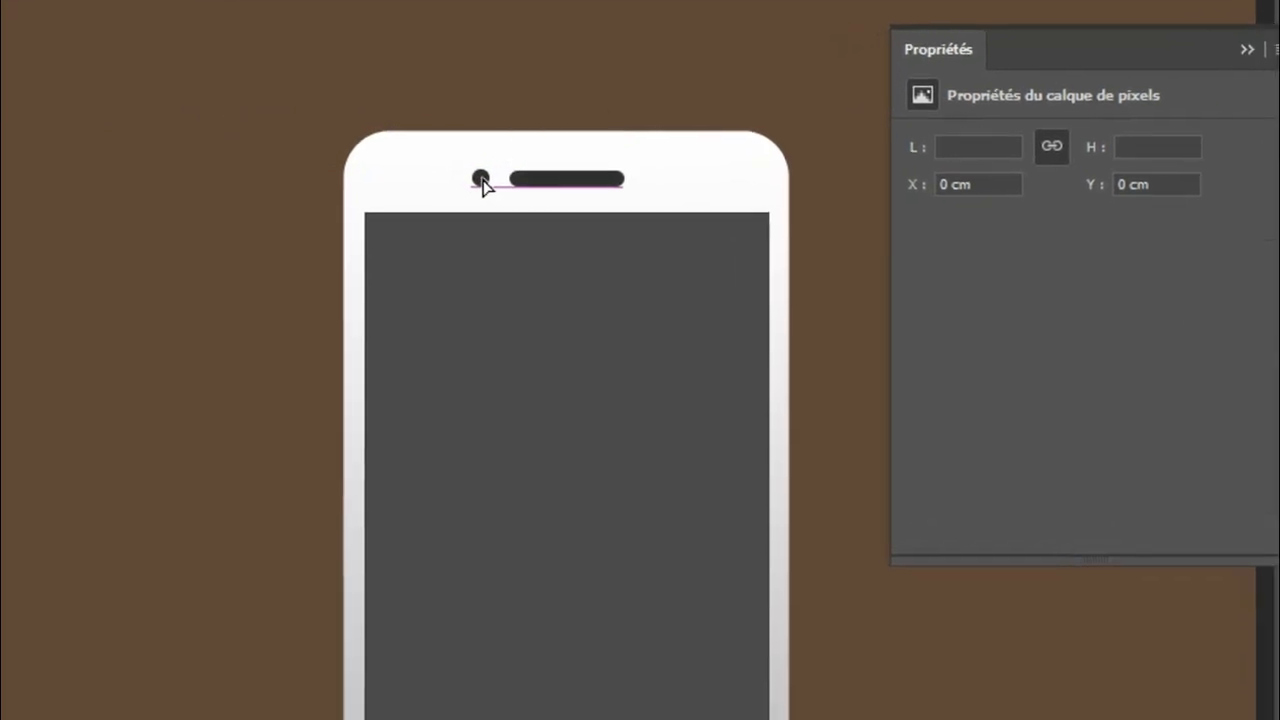
pyautogui.click(880, 99)
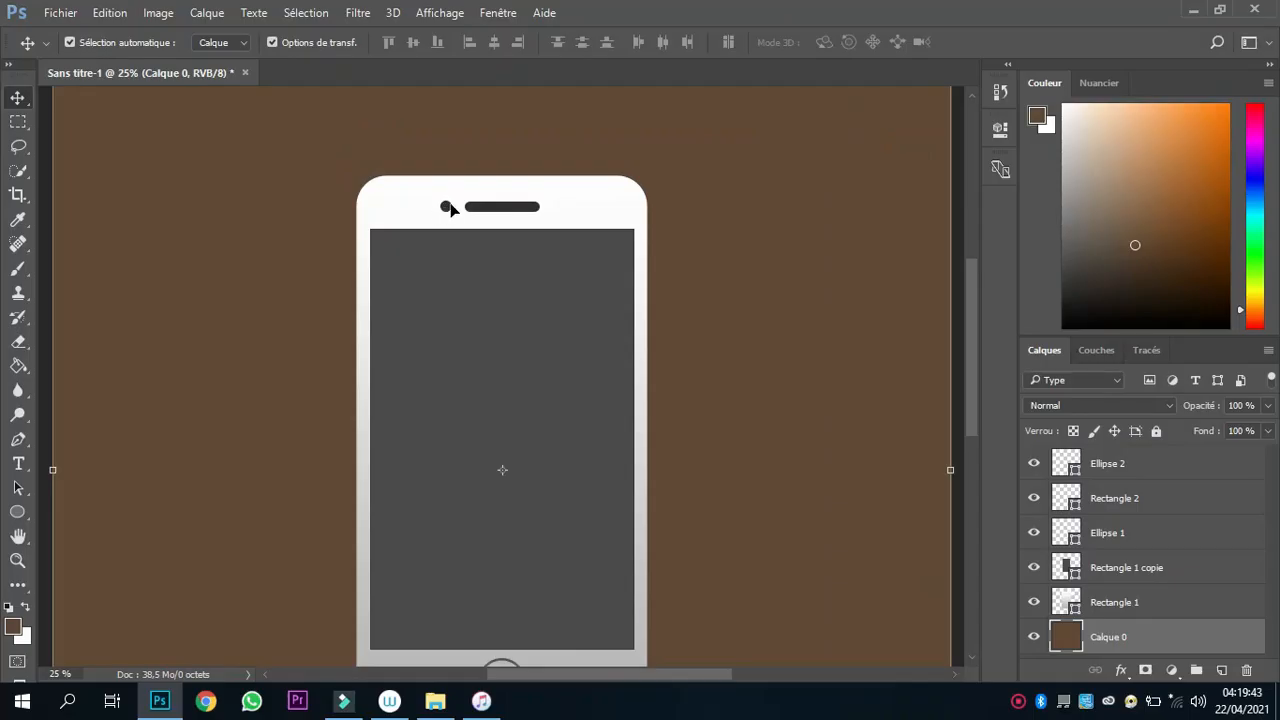
# Duplicate the small circle beside the speaker and place the copy centred above the speaker bar.
pyautogui.click(446, 207)
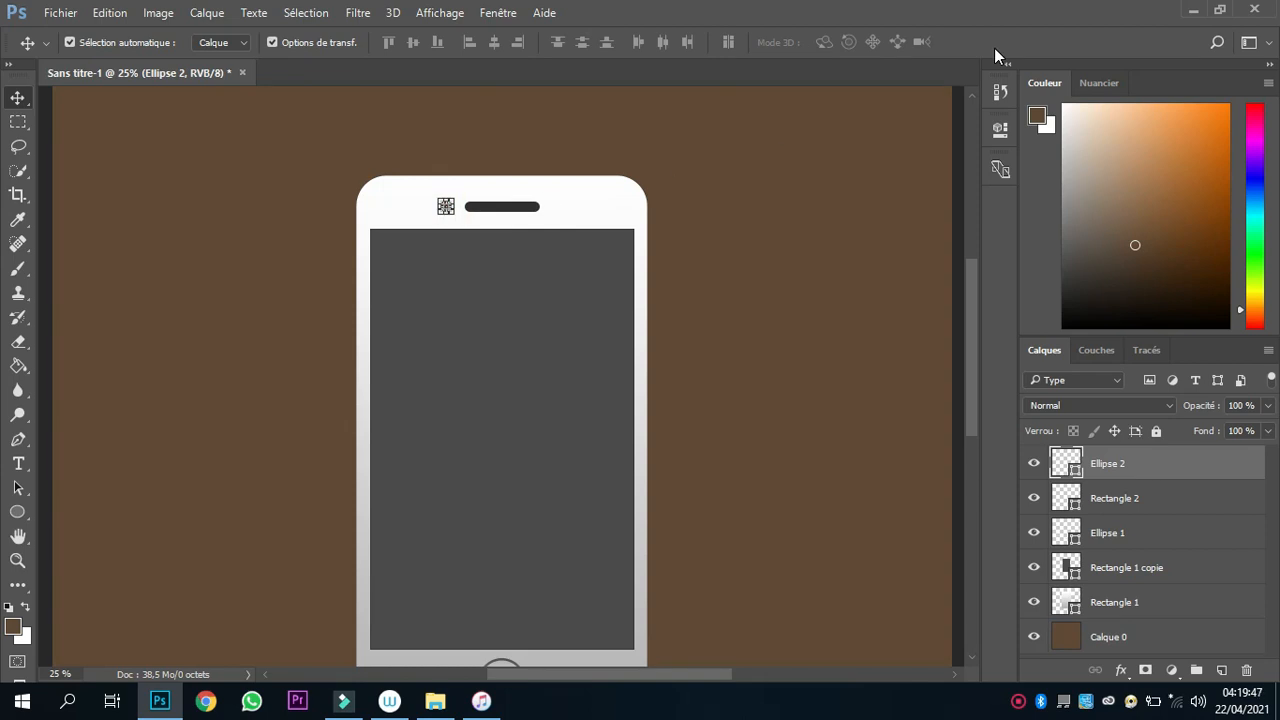
pyautogui.hotkey('ctrl', 'j')
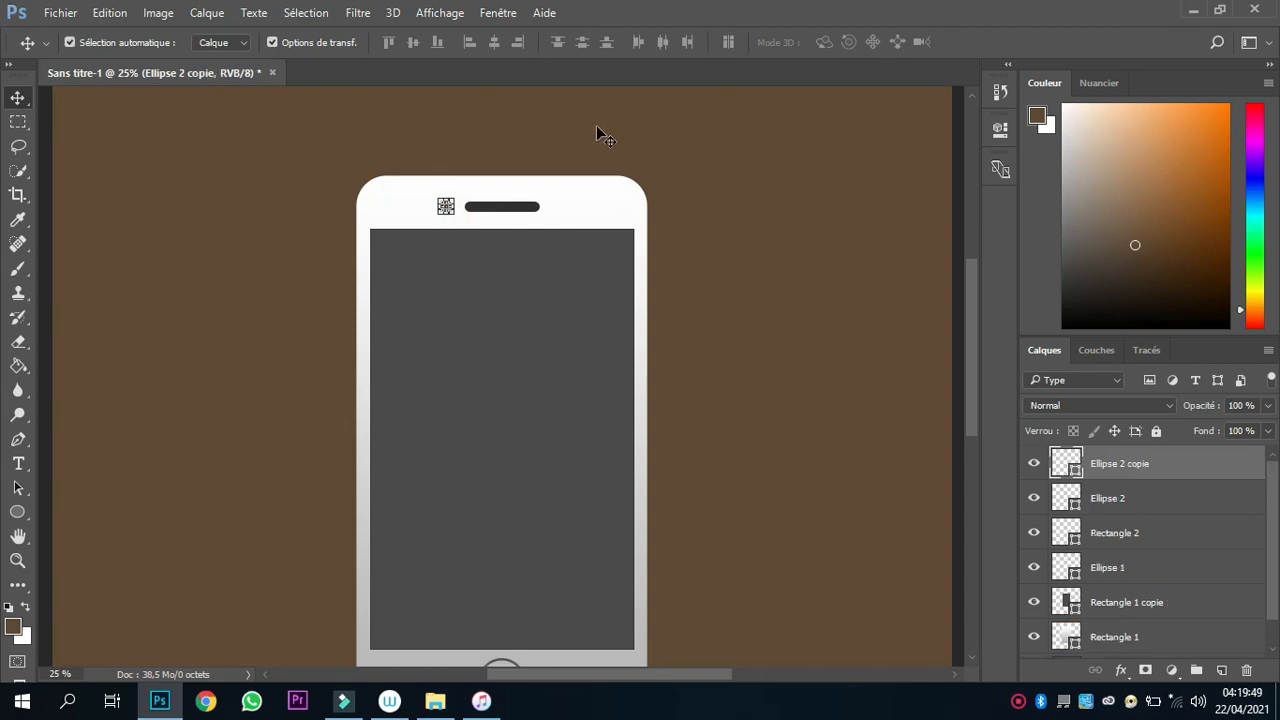
pyautogui.click(682, 168)
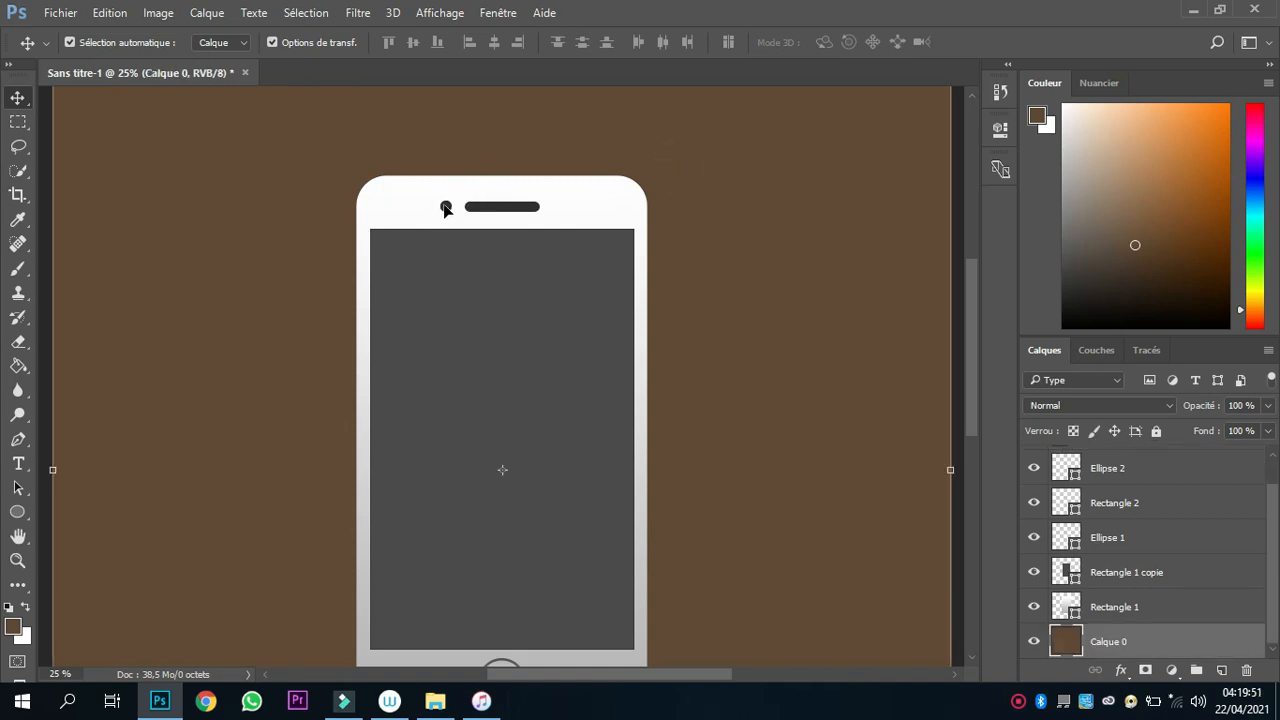
pyautogui.moveTo(446, 207); pyautogui.dragTo(502, 187)
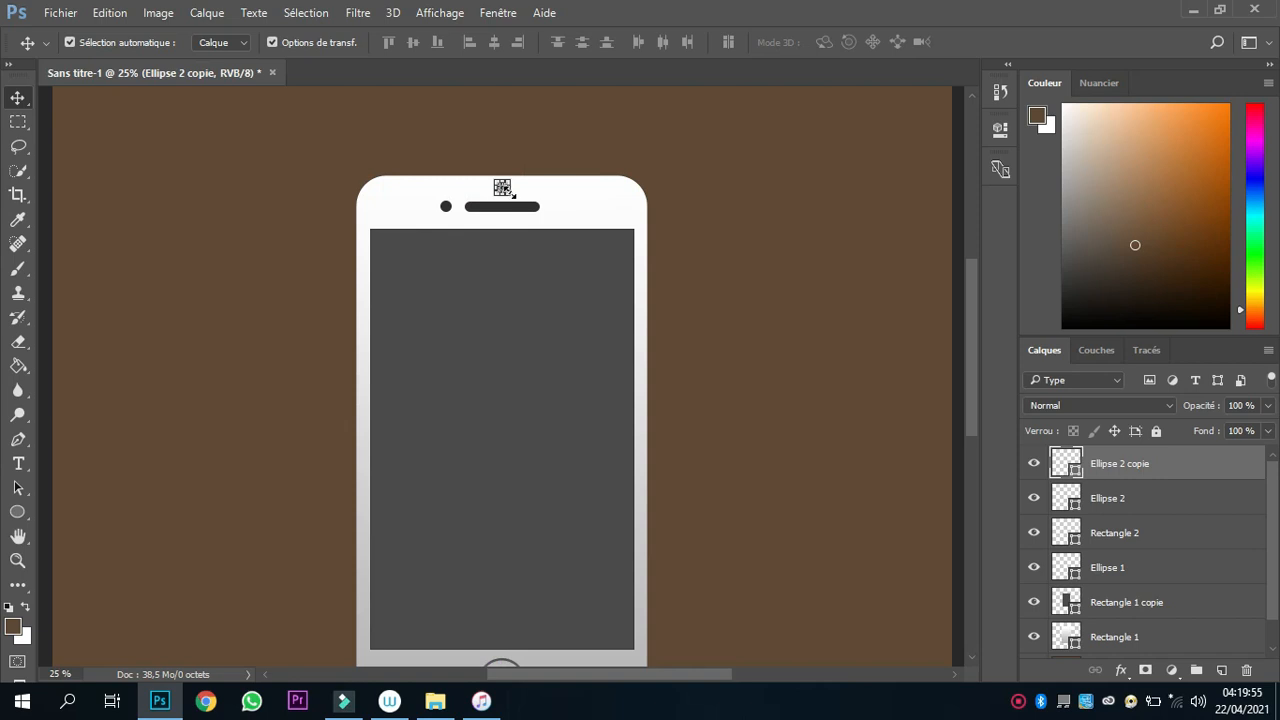
# Nudge the copied small circle slightly down toward the speaker bar and deselect it.
pyautogui.press('Down')
pyautogui.press('Down')
pyautogui.press('Down')
pyautogui.press('Down')
pyautogui.press('Down')
pyautogui.press('Down')
pyautogui.press('Down')
pyautogui.press('Down')
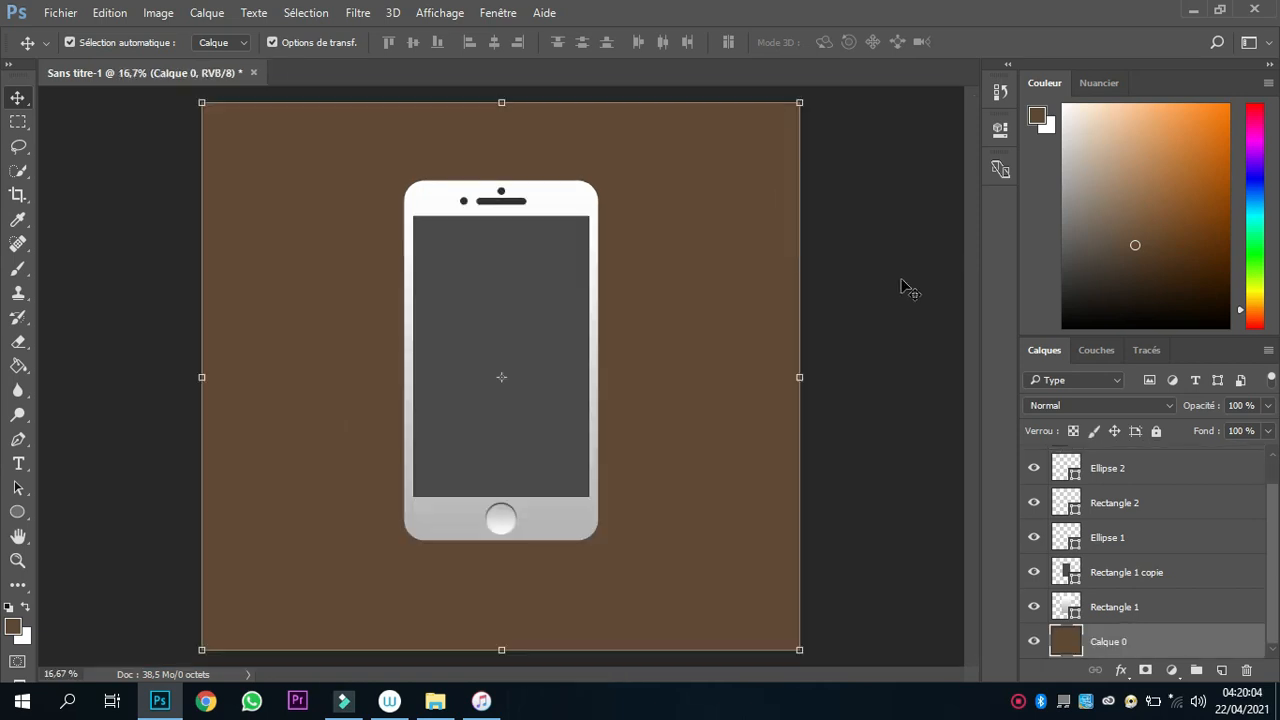
pyautogui.click(869, 317)
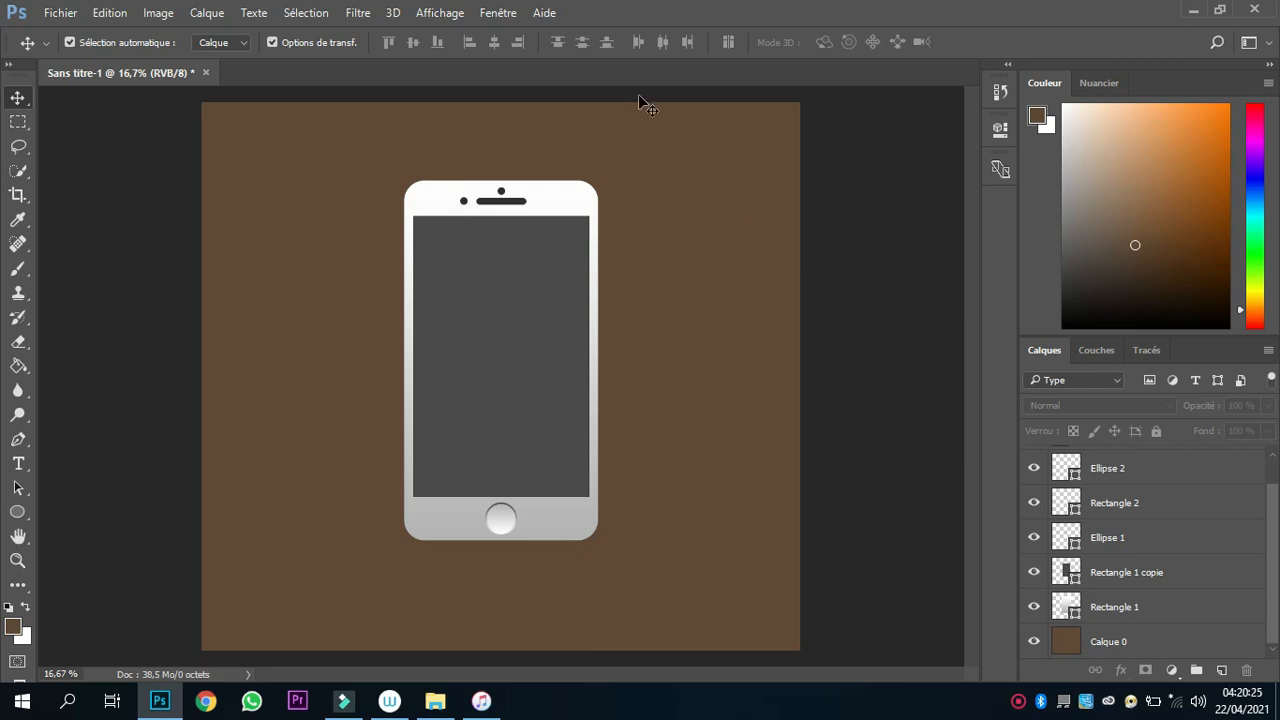
# Give the phone body a red outline 12 px thick.
pyautogui.click(417, 198)
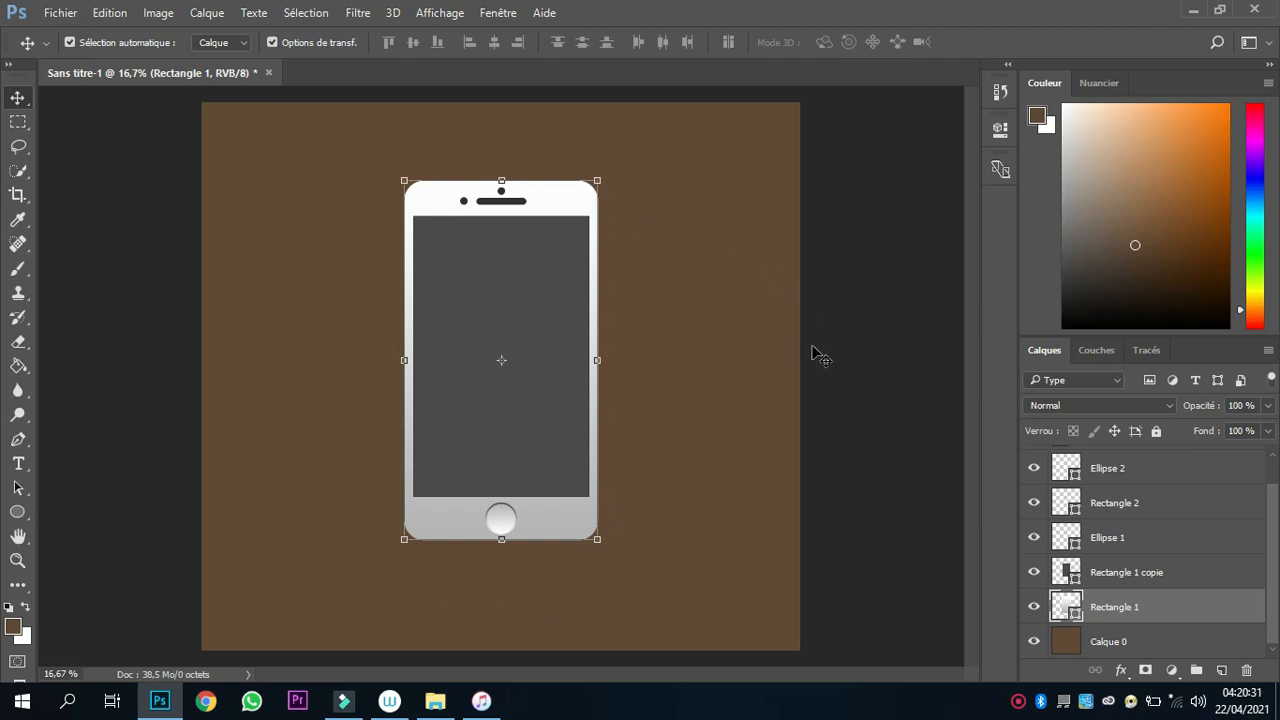
pyautogui.press('p')
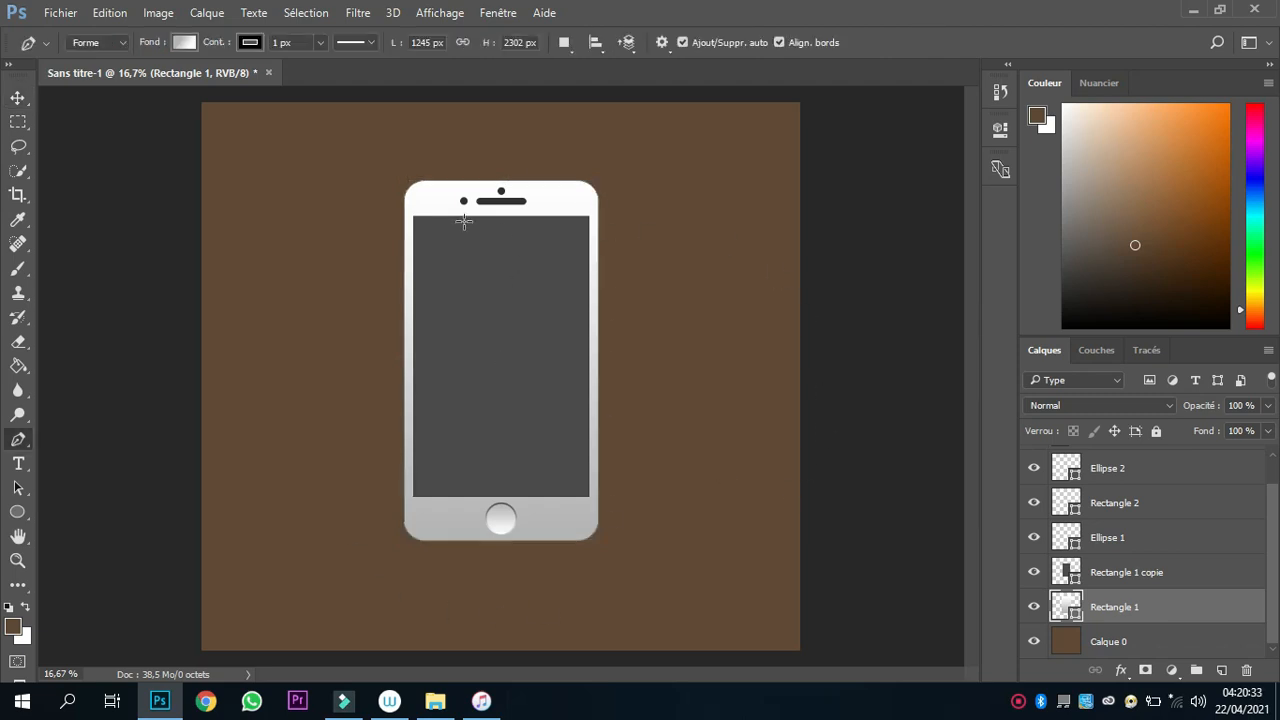
pyautogui.click(250, 44)
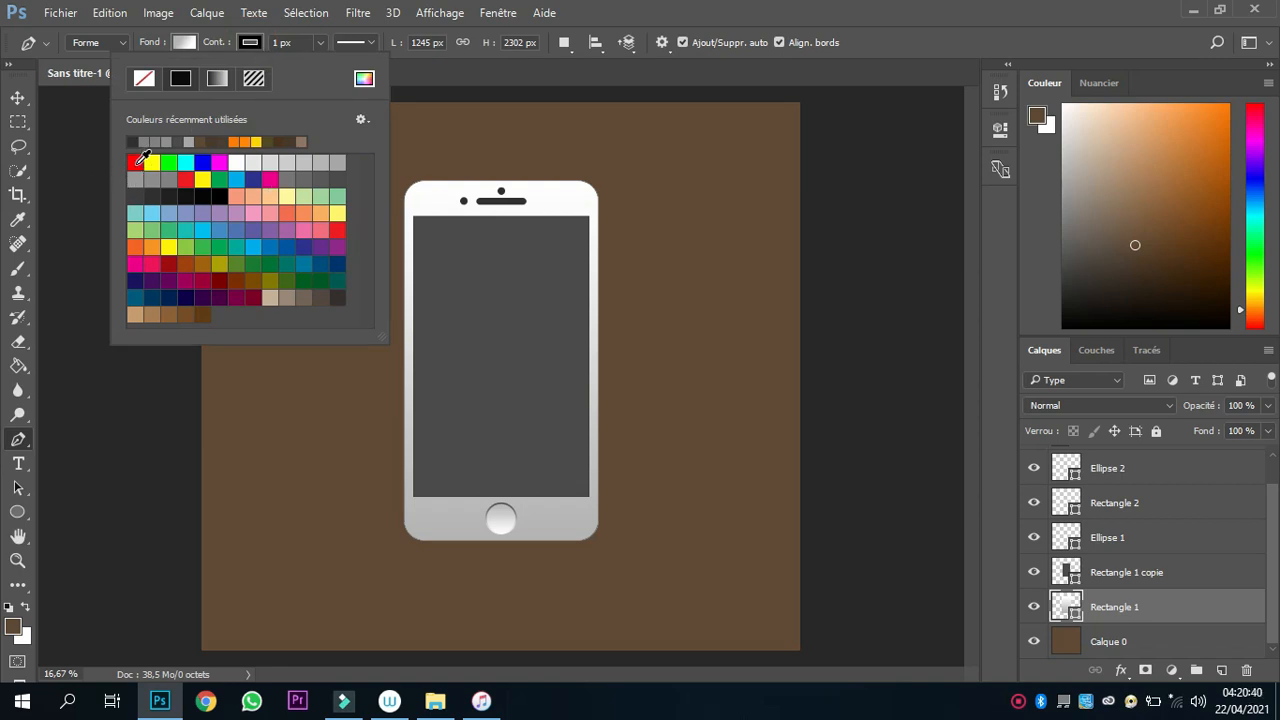
pyautogui.click(135, 162)
pyautogui.click(291, 42)
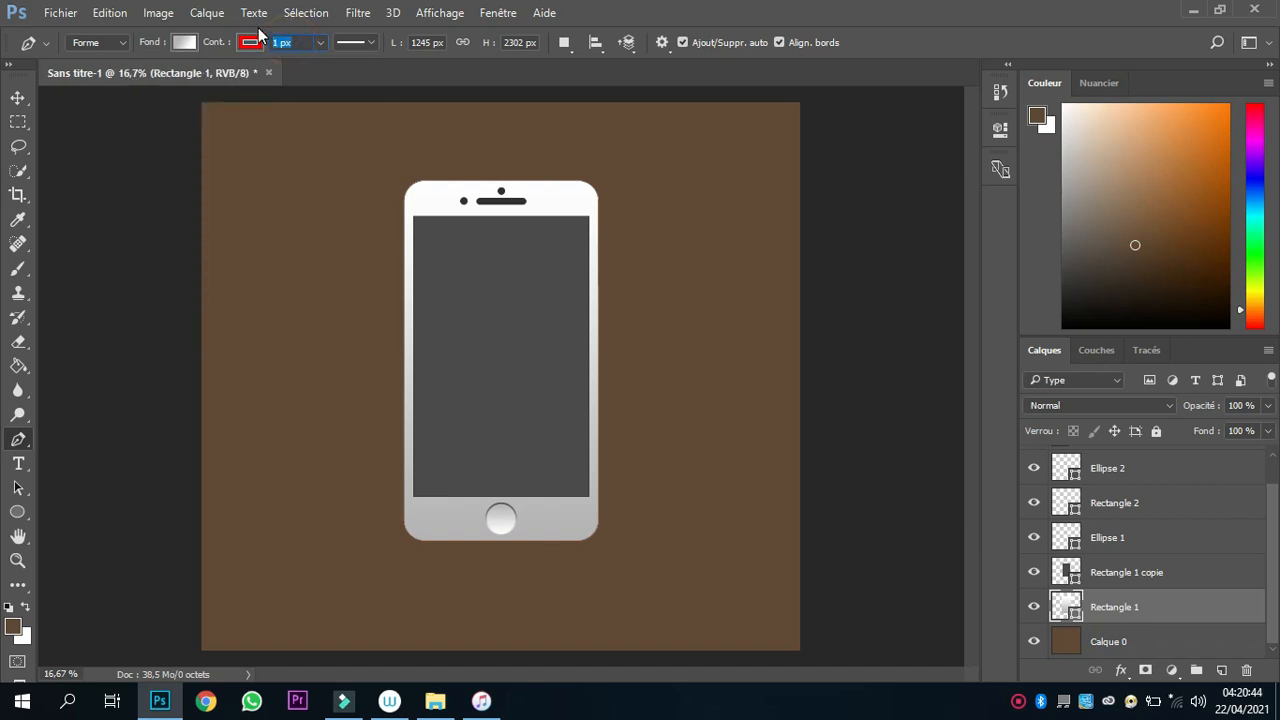
pyautogui.write('12')
pyautogui.press('Return')
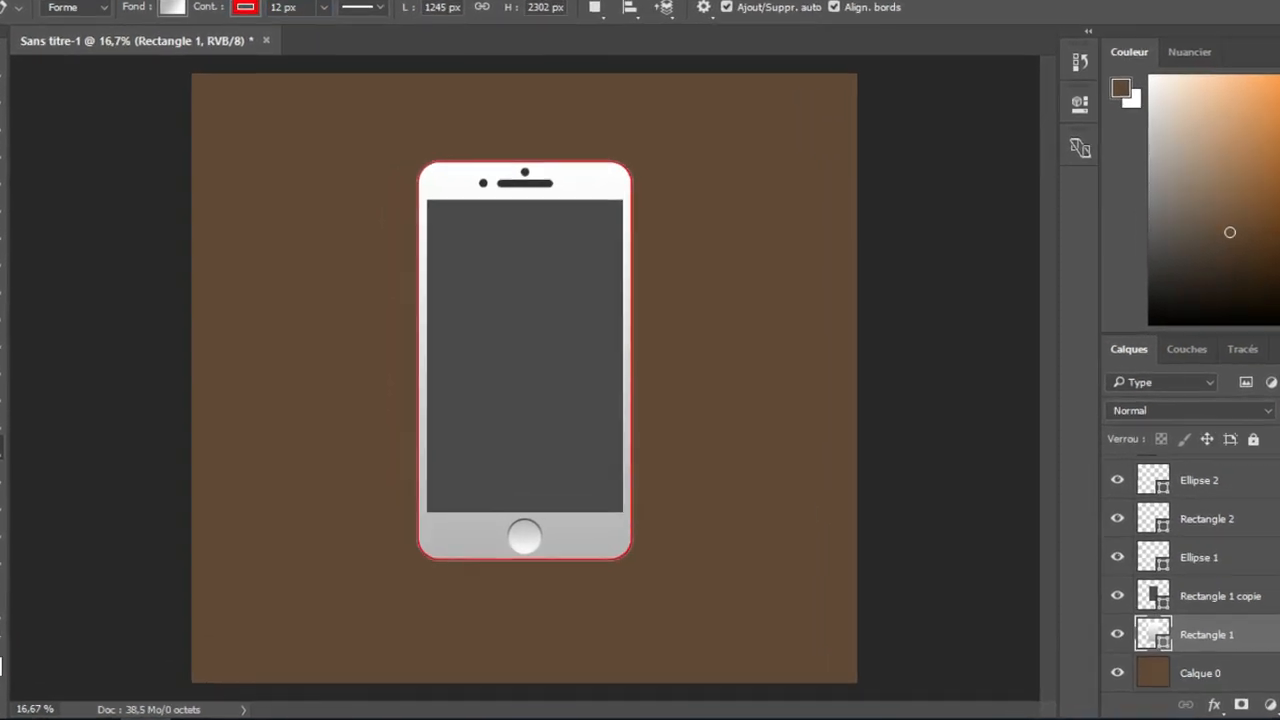
pyautogui.click(2, 68)
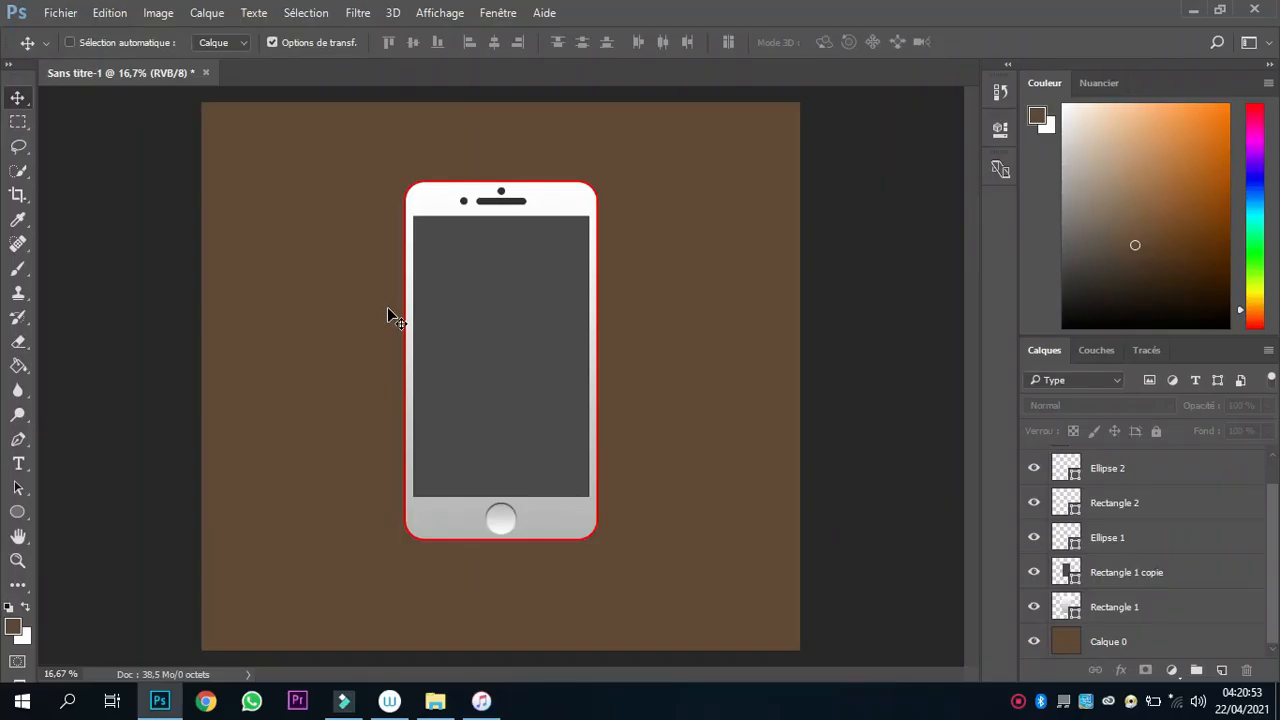
pyautogui.hotkey('ctrl', '+')
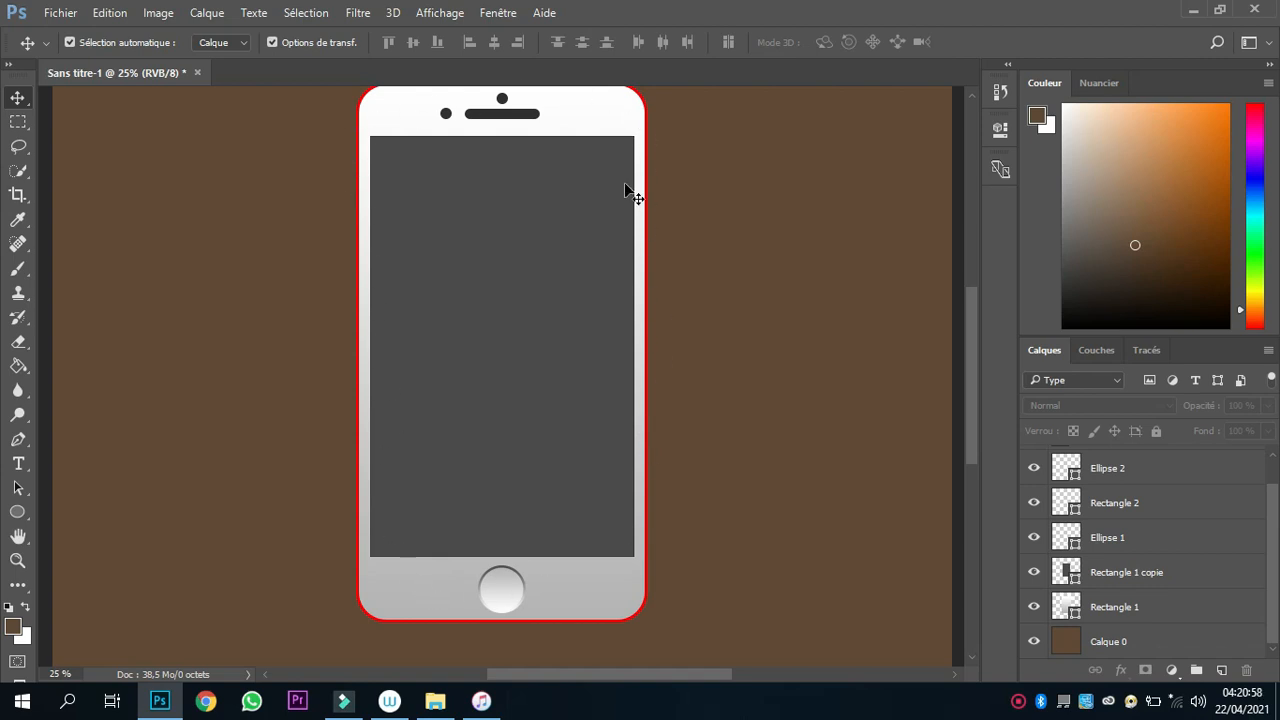
pyautogui.hotkey('ctrl', '-')
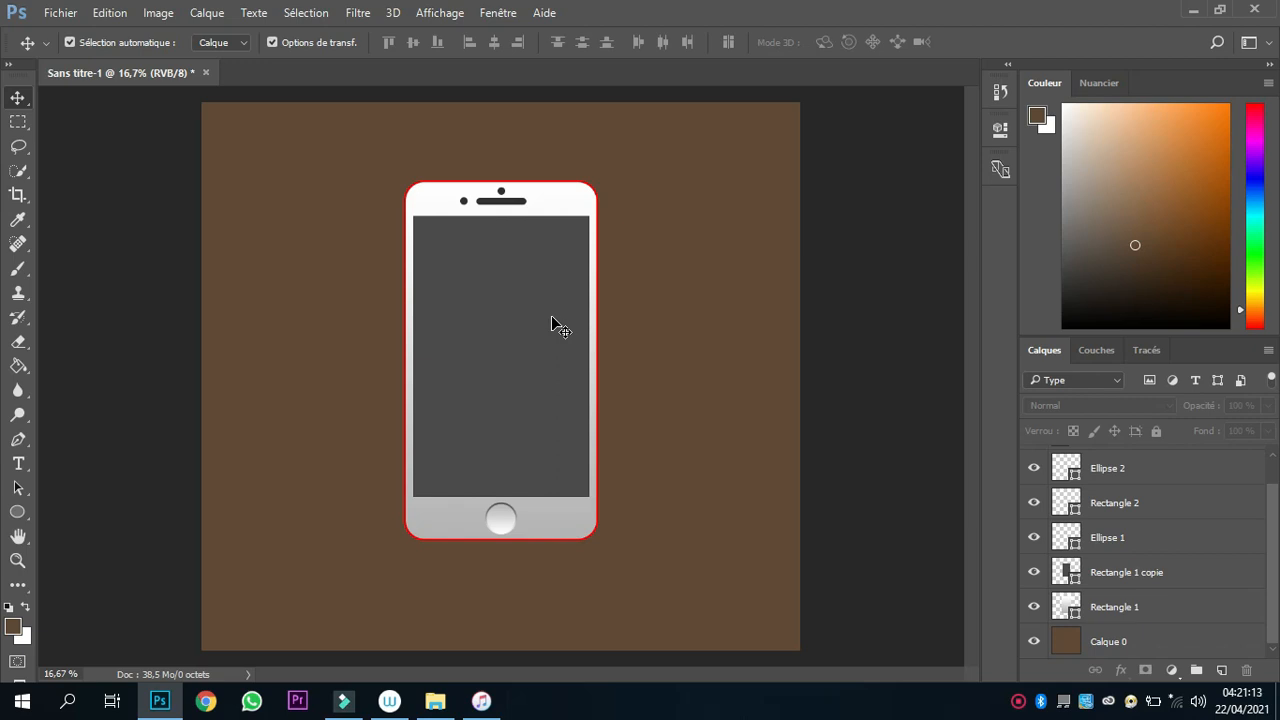
# Open fond iphone.PNG with its embedded colour profile discarded and copy the image into the phone mockup document, accepting the bit-depth difference.
pyautogui.hotkey('ctrl', 'o')
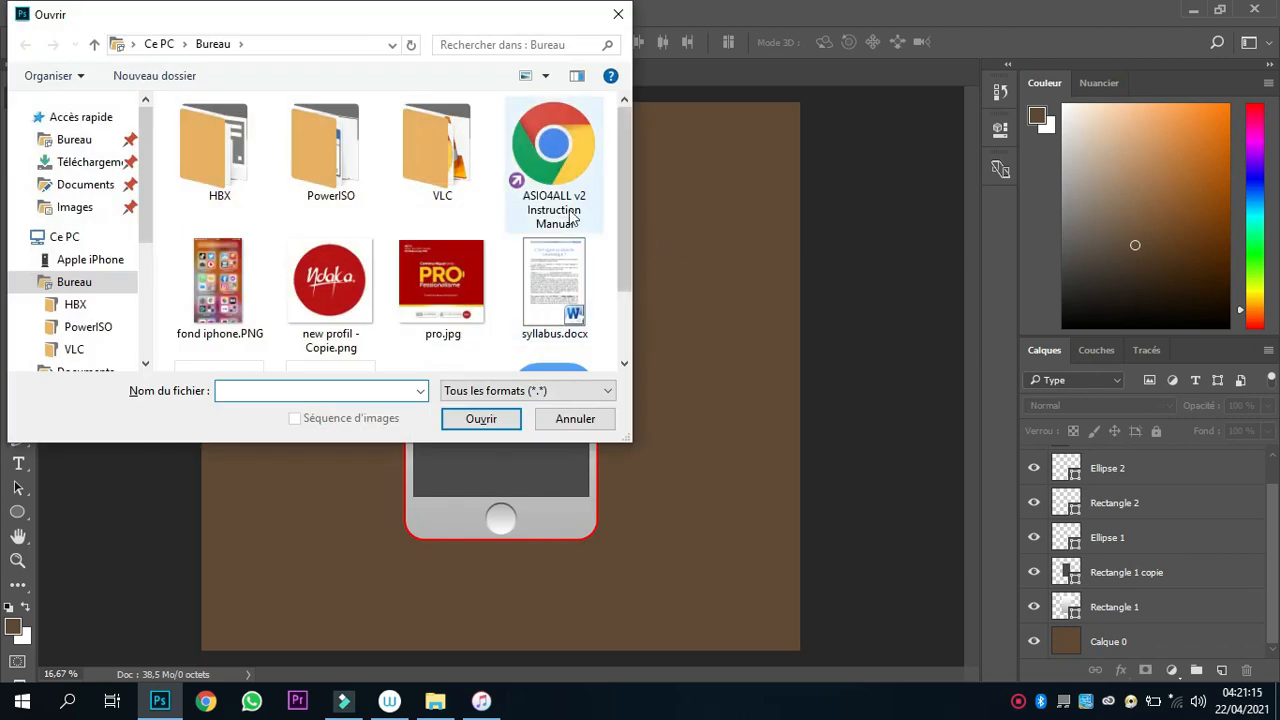
pyautogui.doubleClick(213, 289)
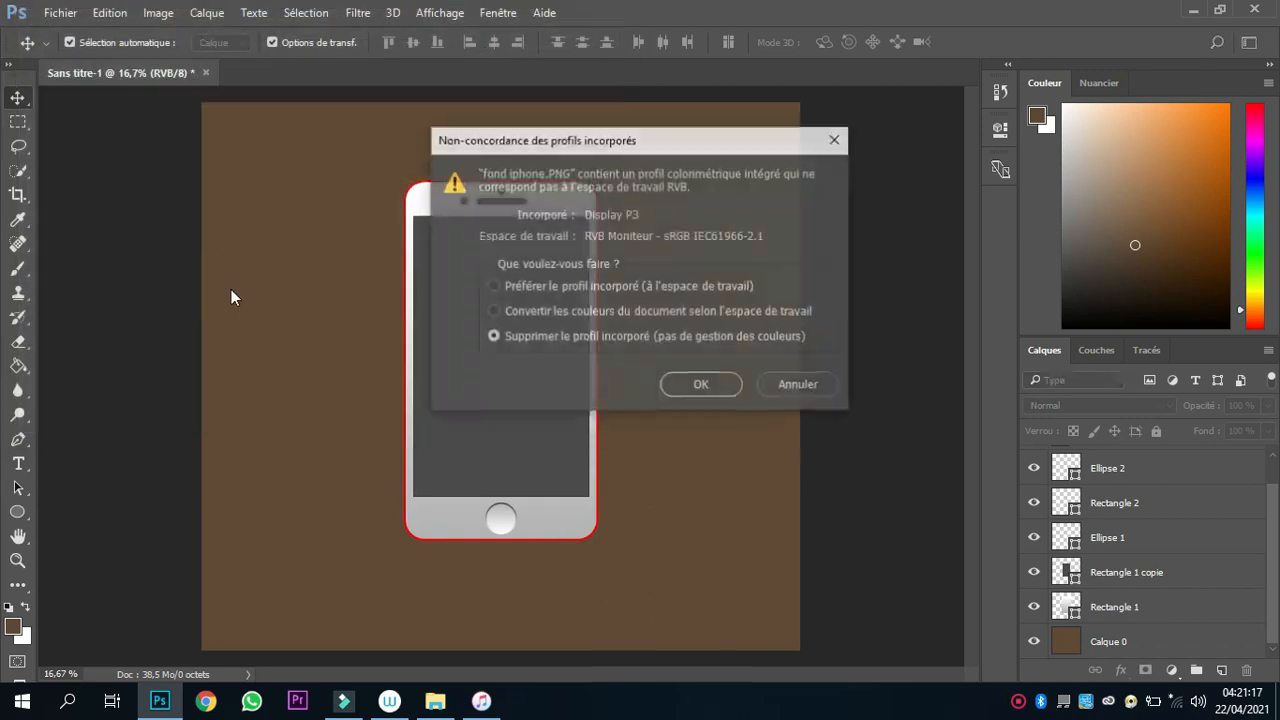
pyautogui.click(716, 386)
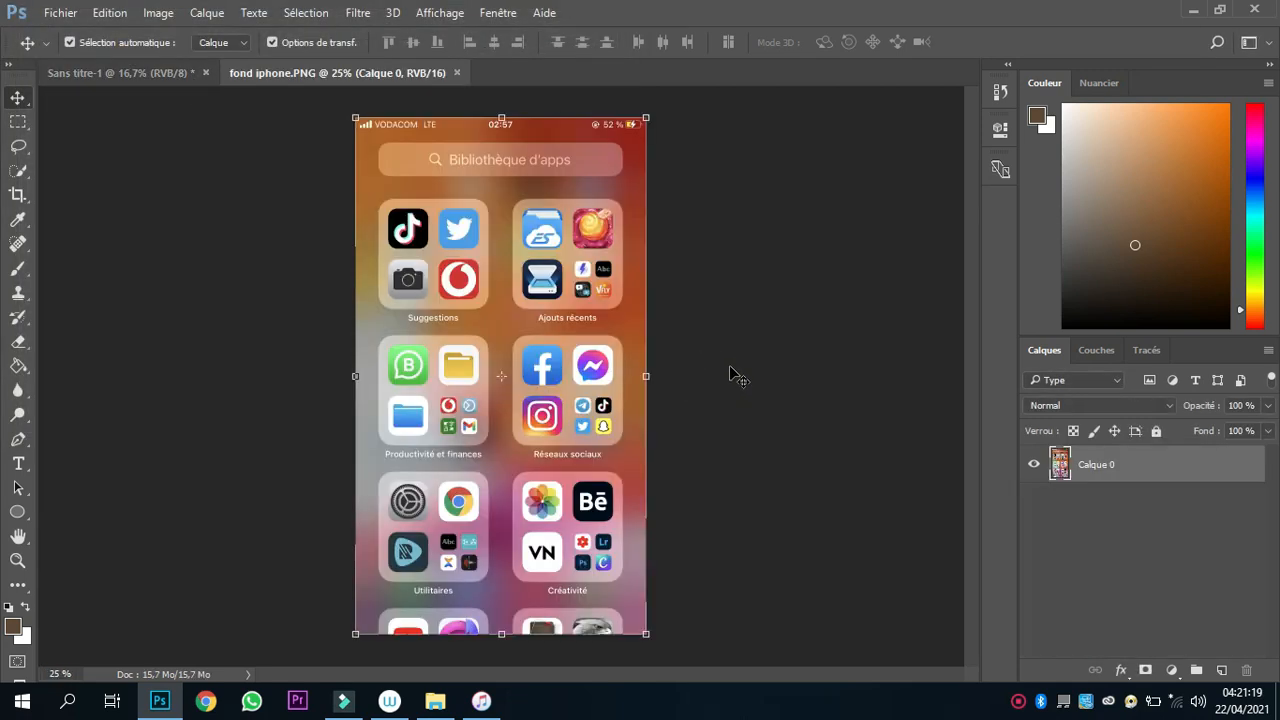
pyautogui.moveTo(541, 230); pyautogui.dragTo(501, 316)
pyautogui.click(607, 295)
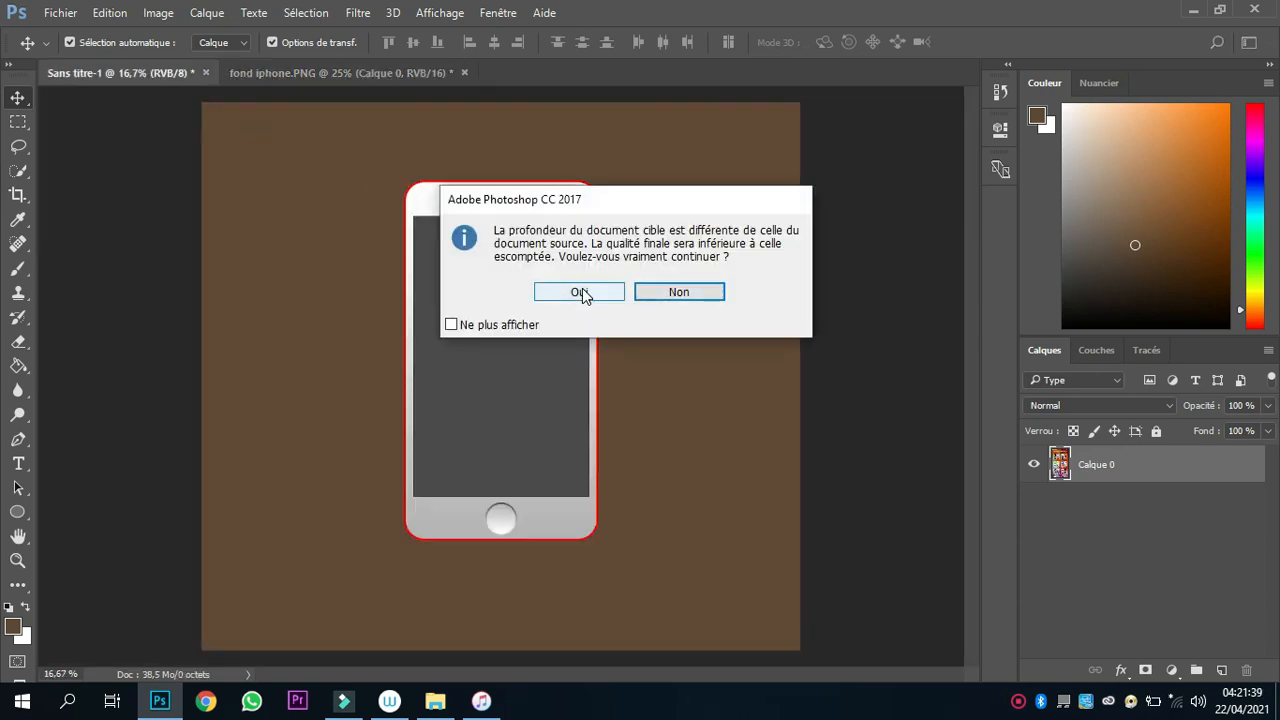
# Position the imported home-screen image over the phone's dark screen and scale it to the screen's width and height.
pyautogui.moveTo(560, 240); pyautogui.dragTo(547, 262)
pyautogui.moveTo(491, 301); pyautogui.dragTo(537, 256)
pyautogui.moveTo(593, 376); pyautogui.dragTo(589, 376)
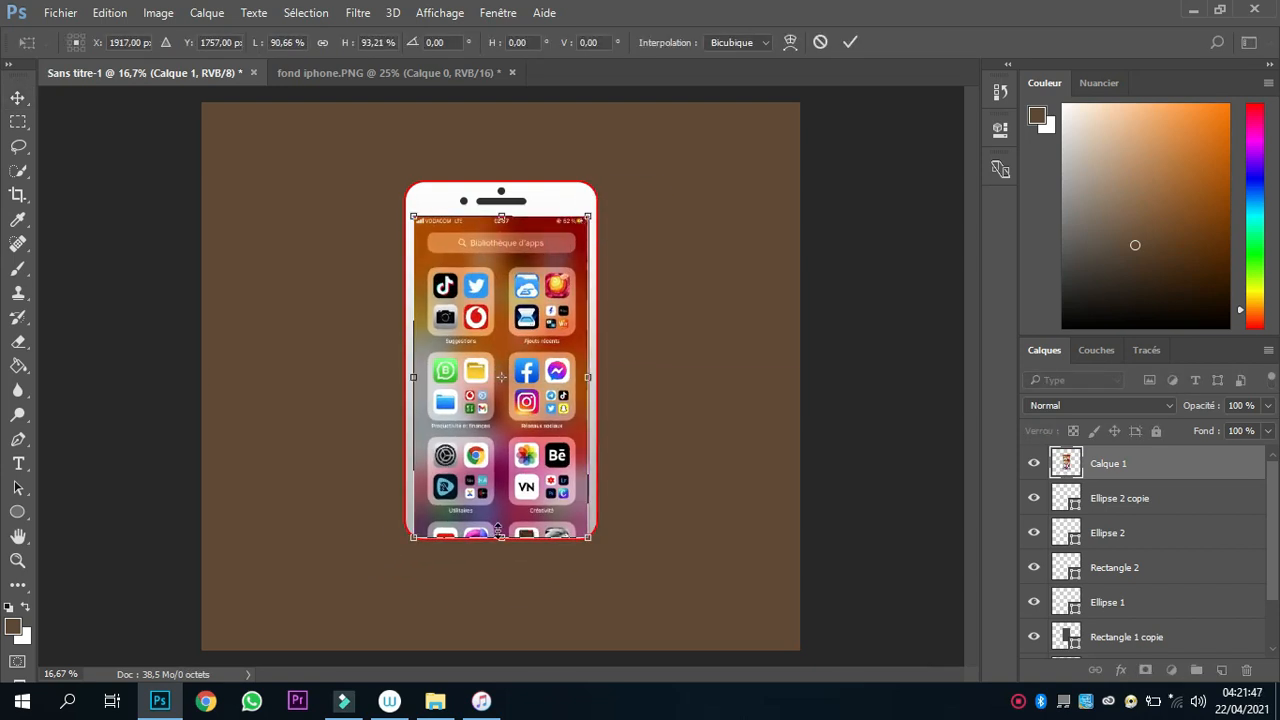
pyautogui.moveTo(501, 537); pyautogui.dragTo(501, 497)
pyautogui.press('Return')
pyautogui.click(881, 296)
# Fine-tune the side and lower edges of the home-screen image to line up exactly with the dark screen.
pyautogui.hotkey('ctrl', '+')
pyautogui.click(523, 464)
pyautogui.moveTo(633, 347); pyautogui.dragTo(634, 347)
pyautogui.moveTo(369, 346); pyautogui.dragTo(371, 346)
pyautogui.moveTo(502, 558); pyautogui.dragTo(502, 557)
pyautogui.press('Return')
pyautogui.click(828, 417)
pyautogui.hotkey('ctrl', '-')
pyautogui.hotkey('ctrl', '-')
pyautogui.click(828, 417)
# Select all the phone layers from Rectangle 1 to Calque 1, stretch the phone slightly taller and shift it slightly down and left.
pyautogui.click(1114, 606)
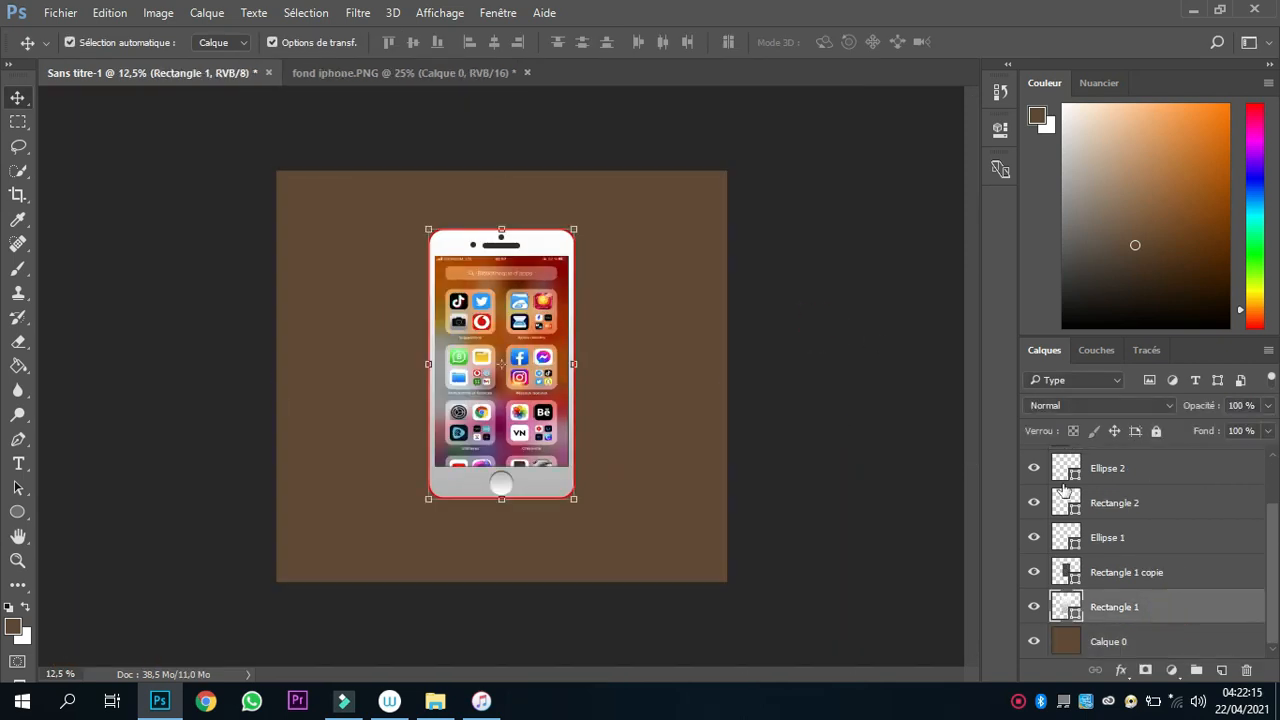
pyautogui.moveTo(1272, 525); pyautogui.dragTo(1272, 463)
pyautogui.keyDown('shift'); pyautogui.click(1110, 463); pyautogui.keyUp('shift')
pyautogui.moveTo(501, 230); pyautogui.dragTo(501, 215)
pyautogui.press('Return')
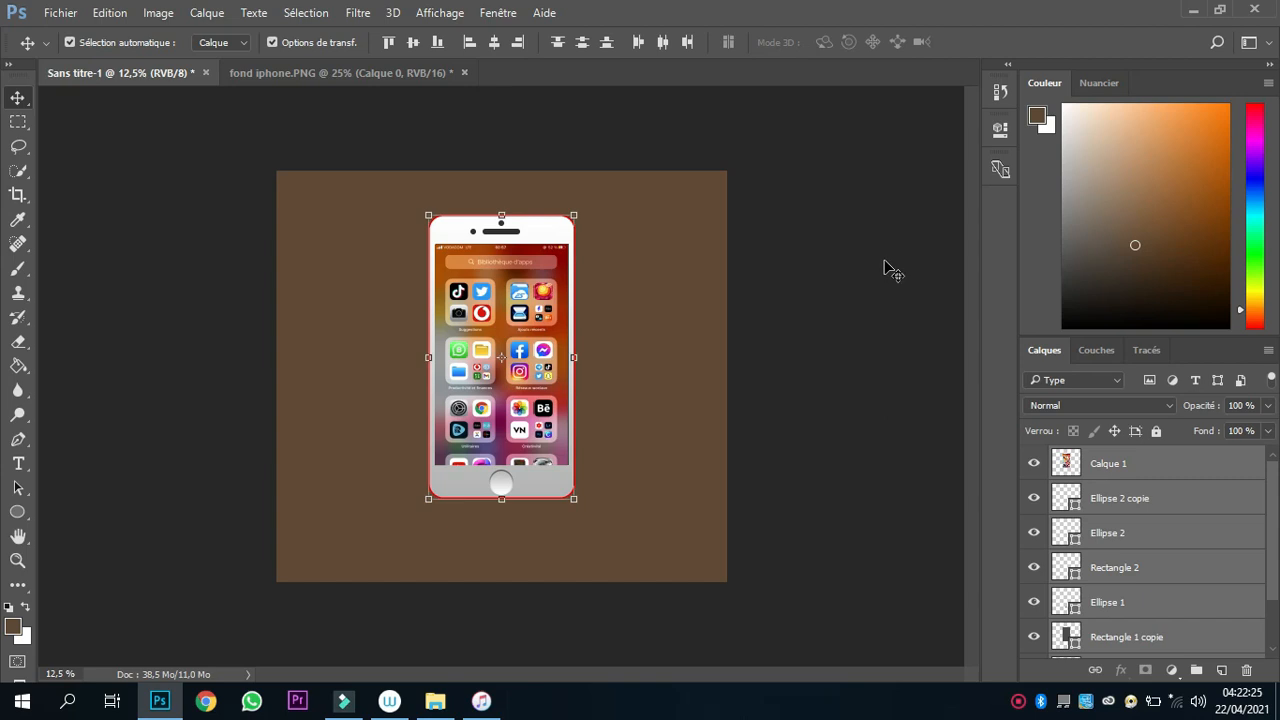
pyautogui.moveTo(523, 341); pyautogui.dragTo(520, 357)
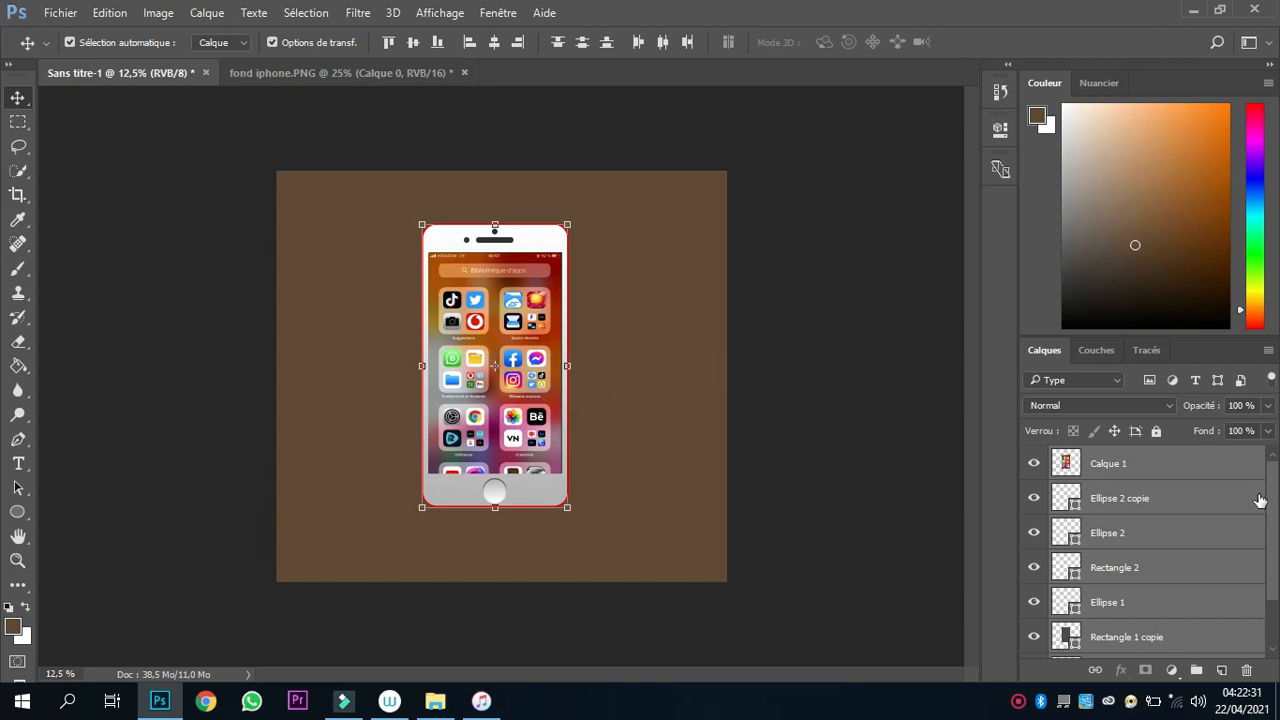
# Group all the selected phone layers and check the group by toggling its visibility.
pyautogui.moveTo(1268, 487); pyautogui.dragTo(1274, 546)
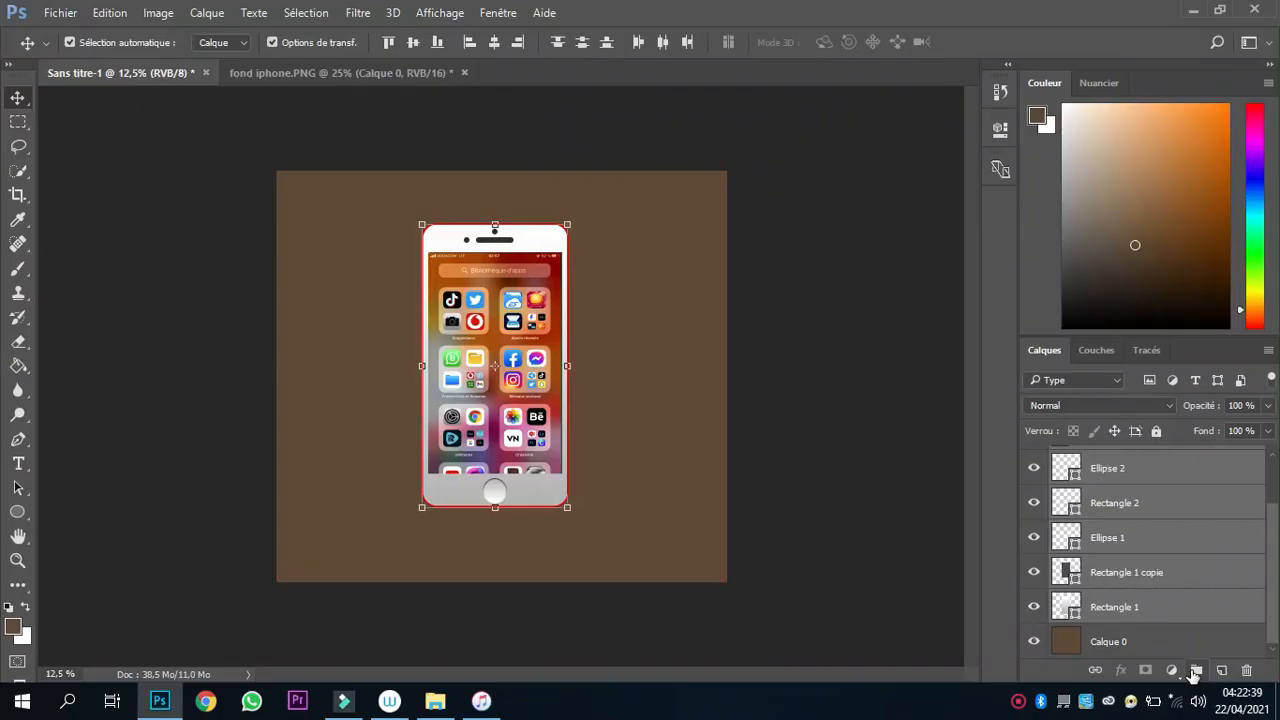
pyautogui.click(1195, 671)
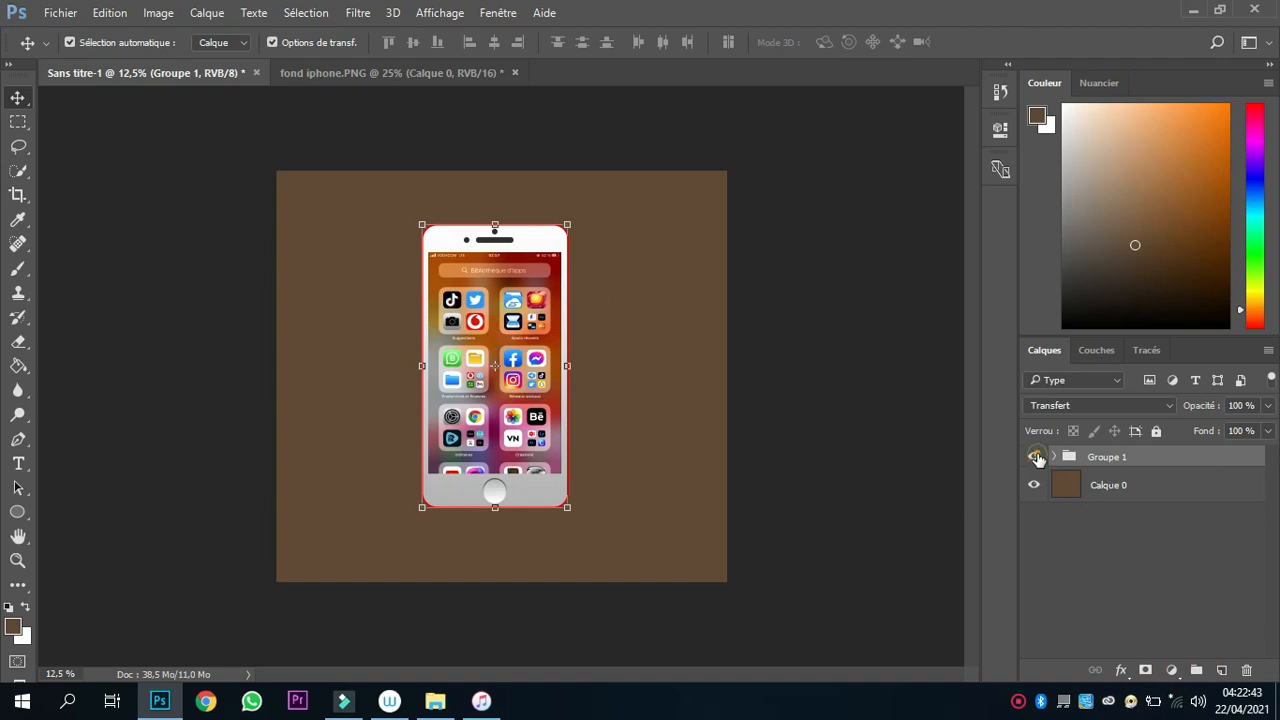
pyautogui.click(1034, 458)
pyautogui.click(1034, 458)
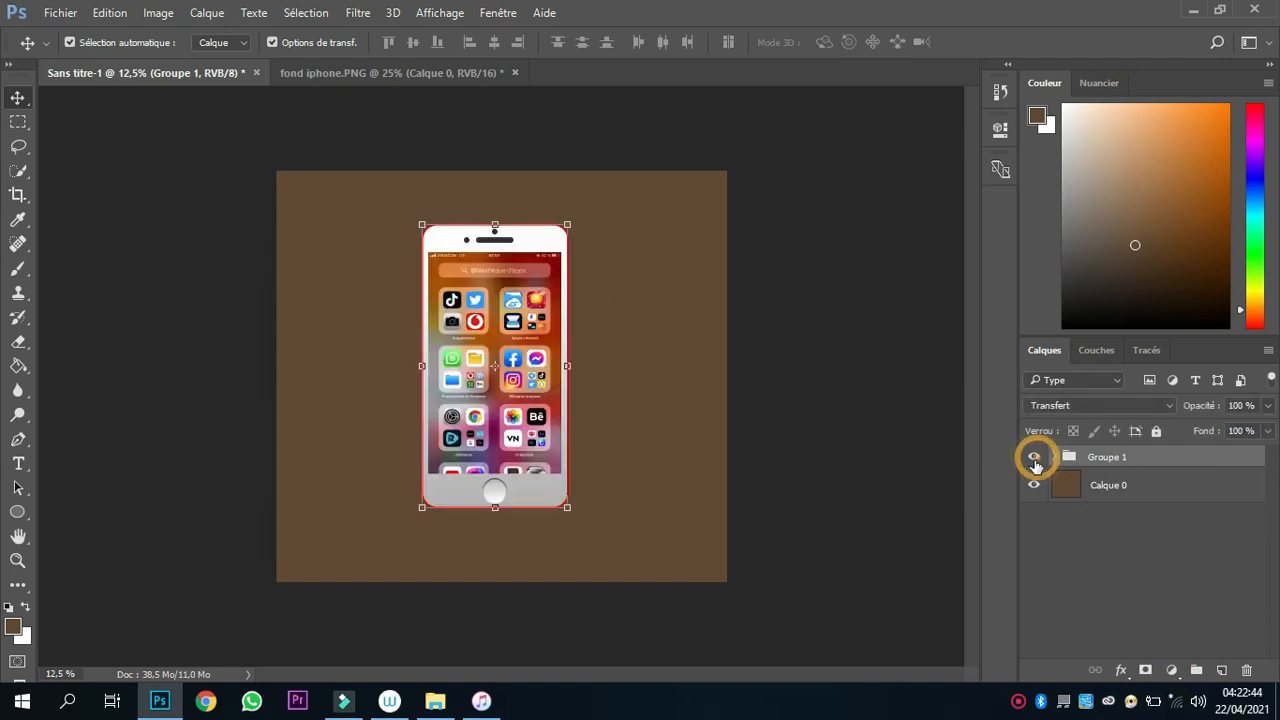
pyautogui.click(814, 486)
# Add a new layer just above the brown background and set up a soft brush of 1029 px with 0% hardness.
pyautogui.click(1163, 493)
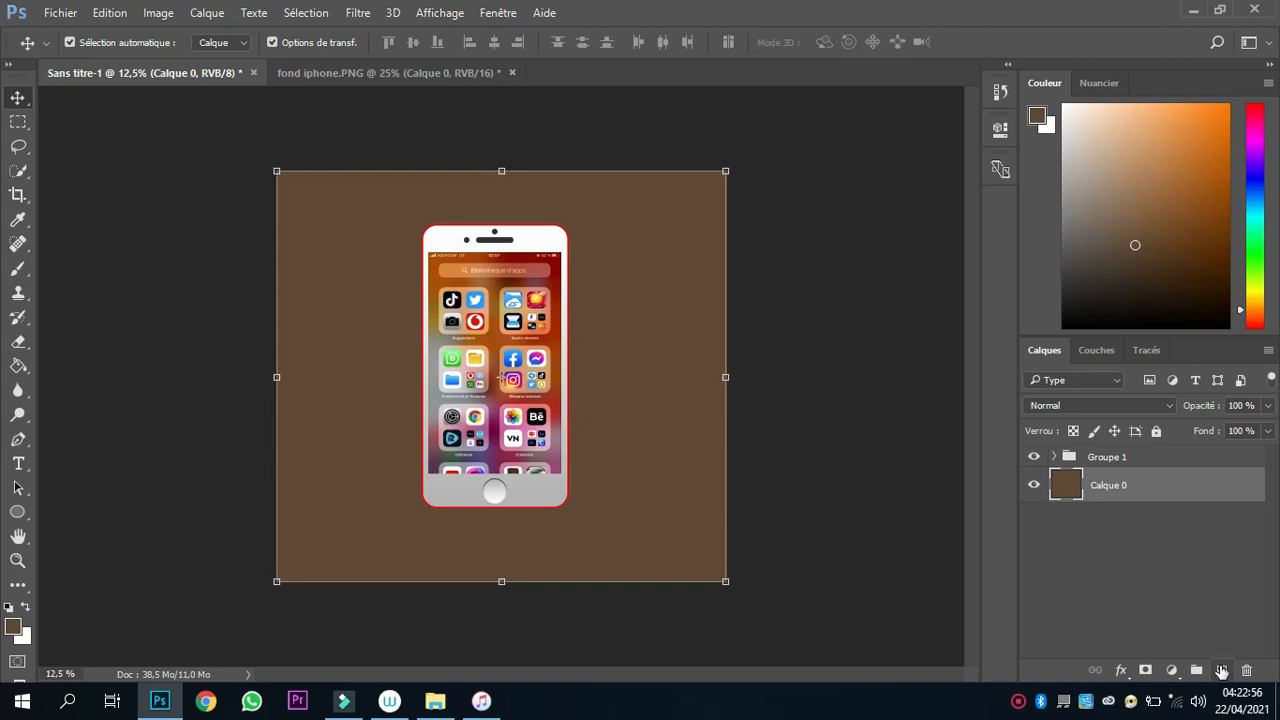
pyautogui.click(1221, 671)
pyautogui.press('b')
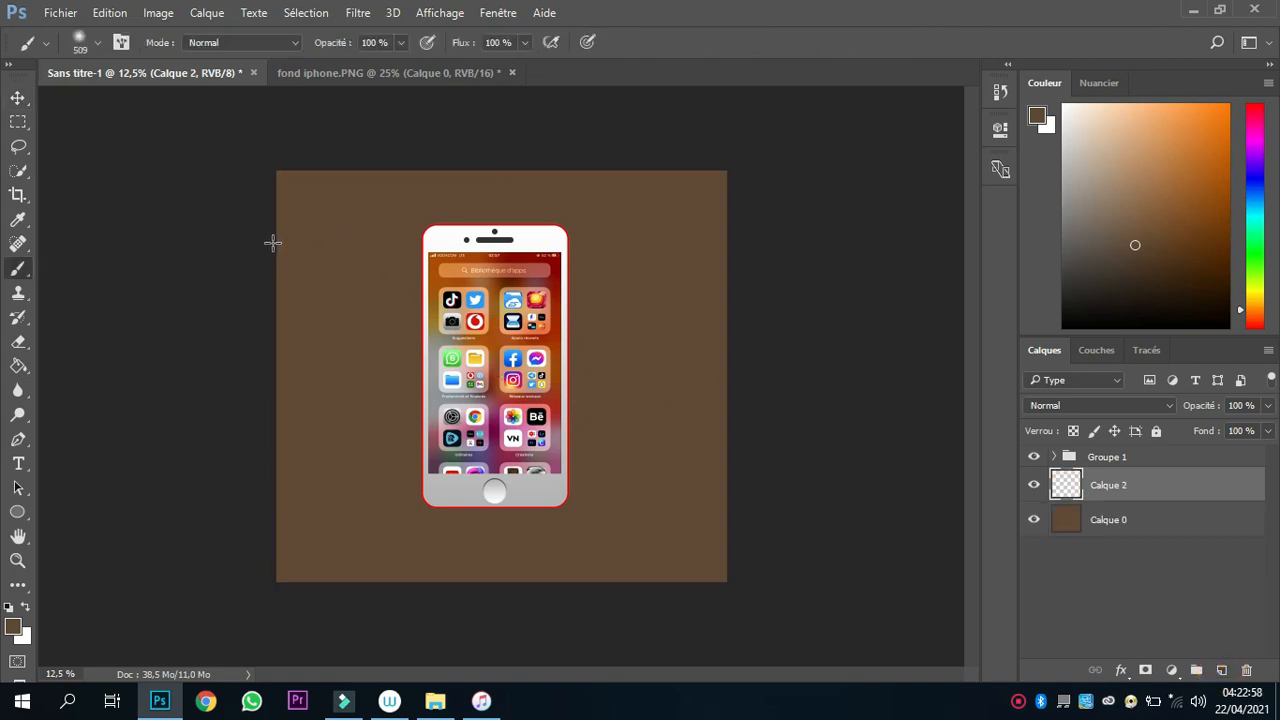
pyautogui.click(97, 43)
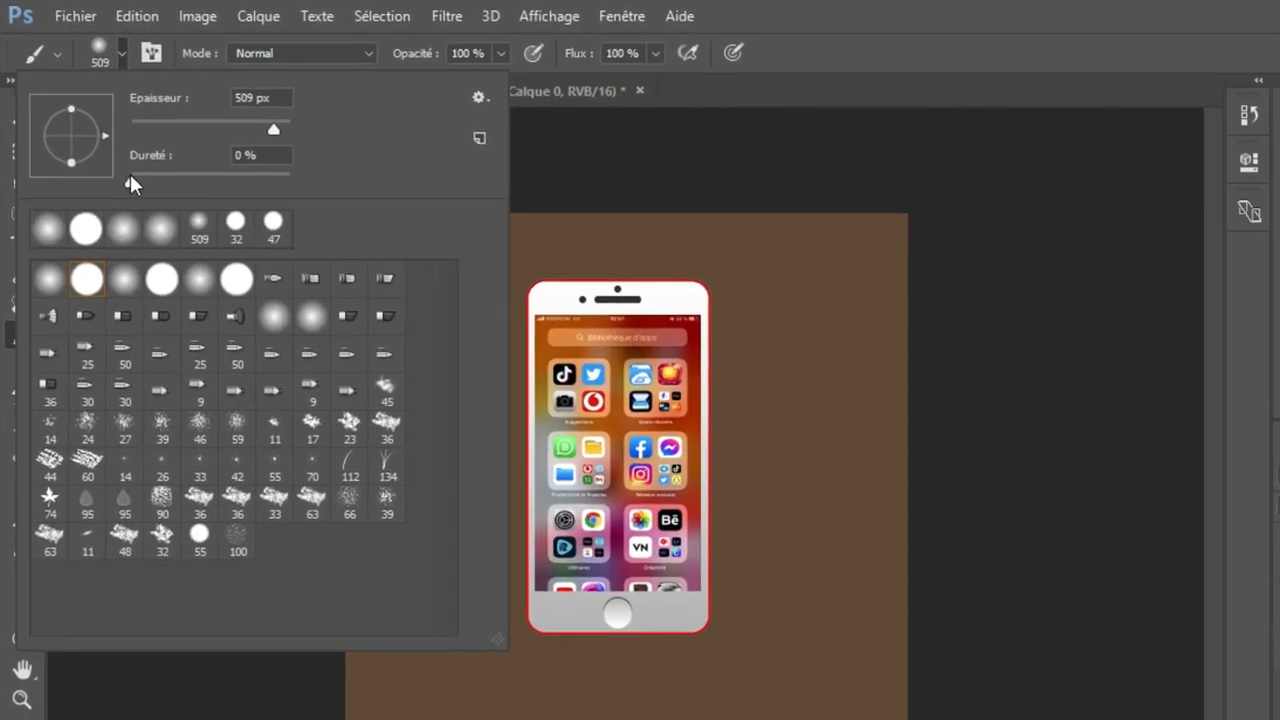
pyautogui.moveTo(130, 178)
pyautogui.mouseDown()
pyautogui.moveTo(217, 187)
pyautogui.moveTo(333, 169)
pyautogui.moveTo(134, 181)
pyautogui.mouseUp()
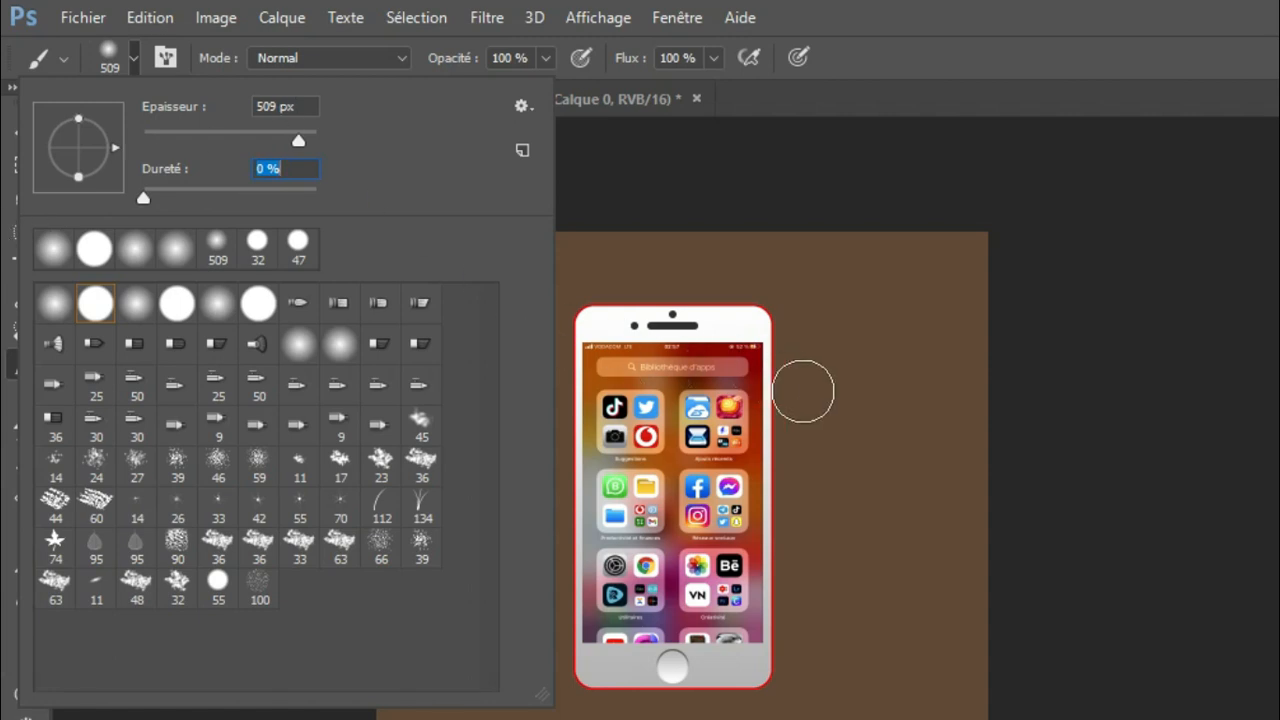
pyautogui.moveTo(301, 130); pyautogui.dragTo(312, 131)
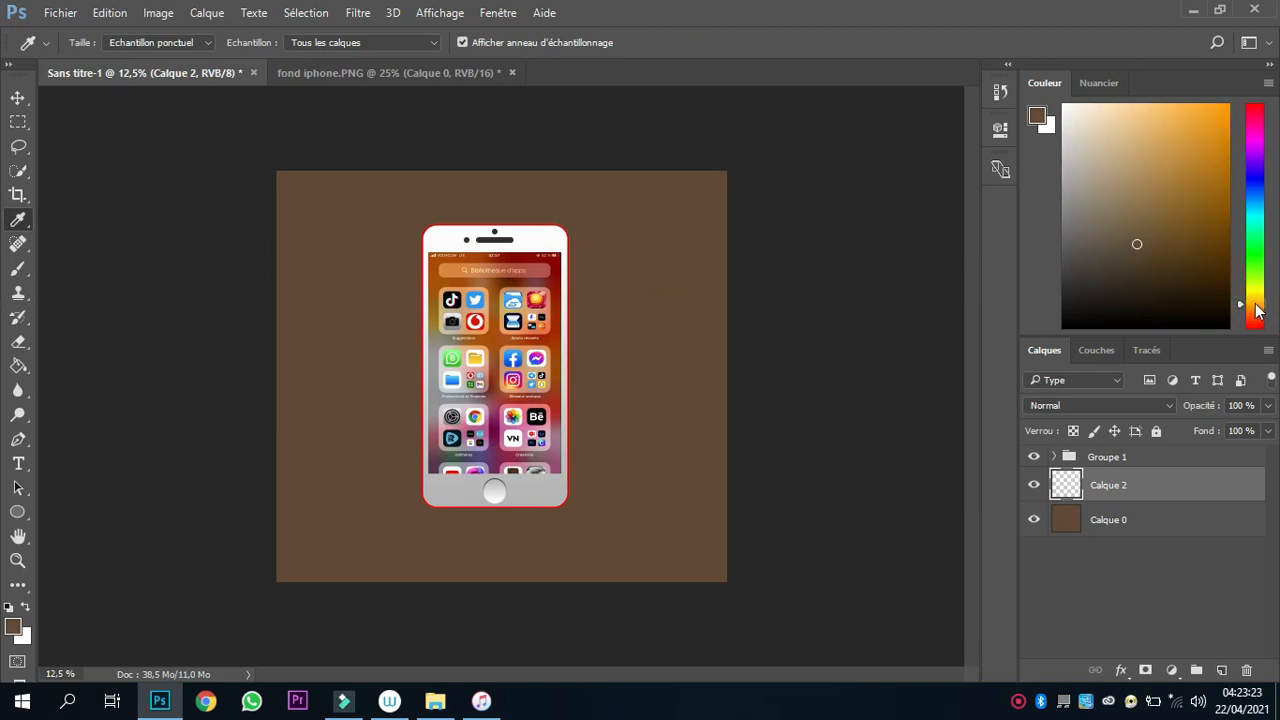
# Choose a pale yellow and paint a single soft brush dab beside the phone on the new layer.
pyautogui.moveTo(1258, 310); pyautogui.dragTo(1258, 306)
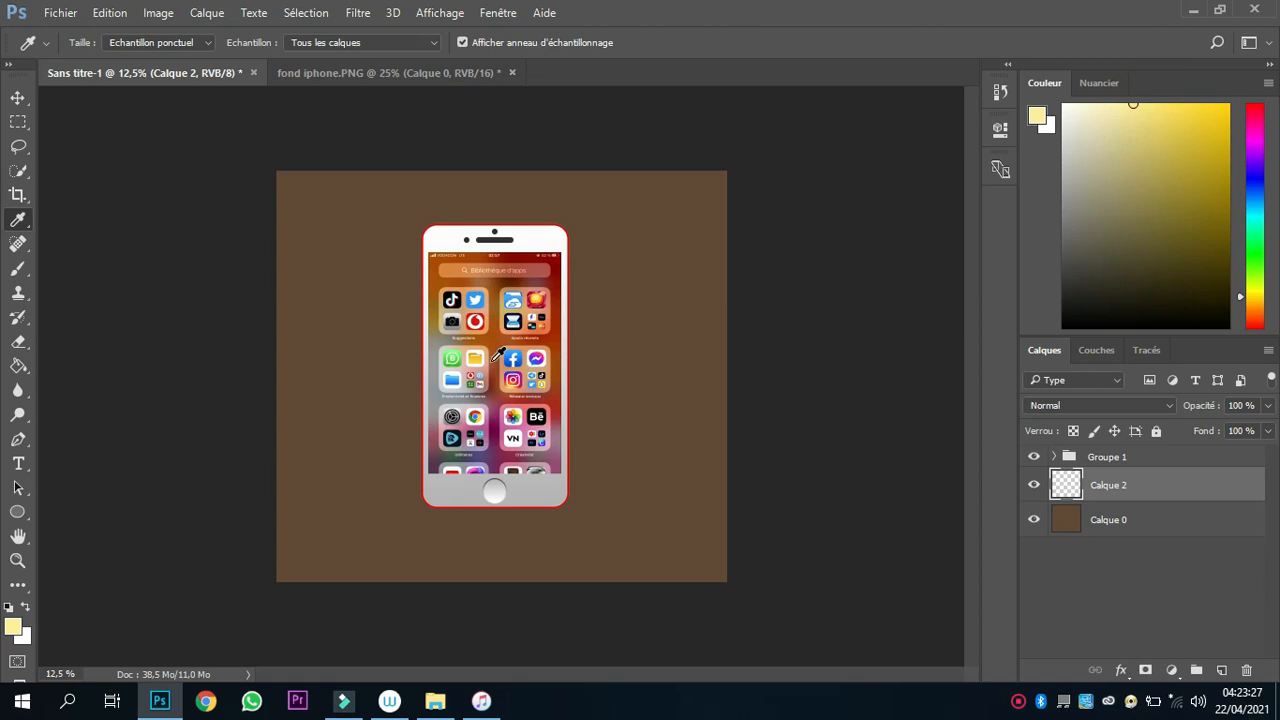
pyautogui.press('b')
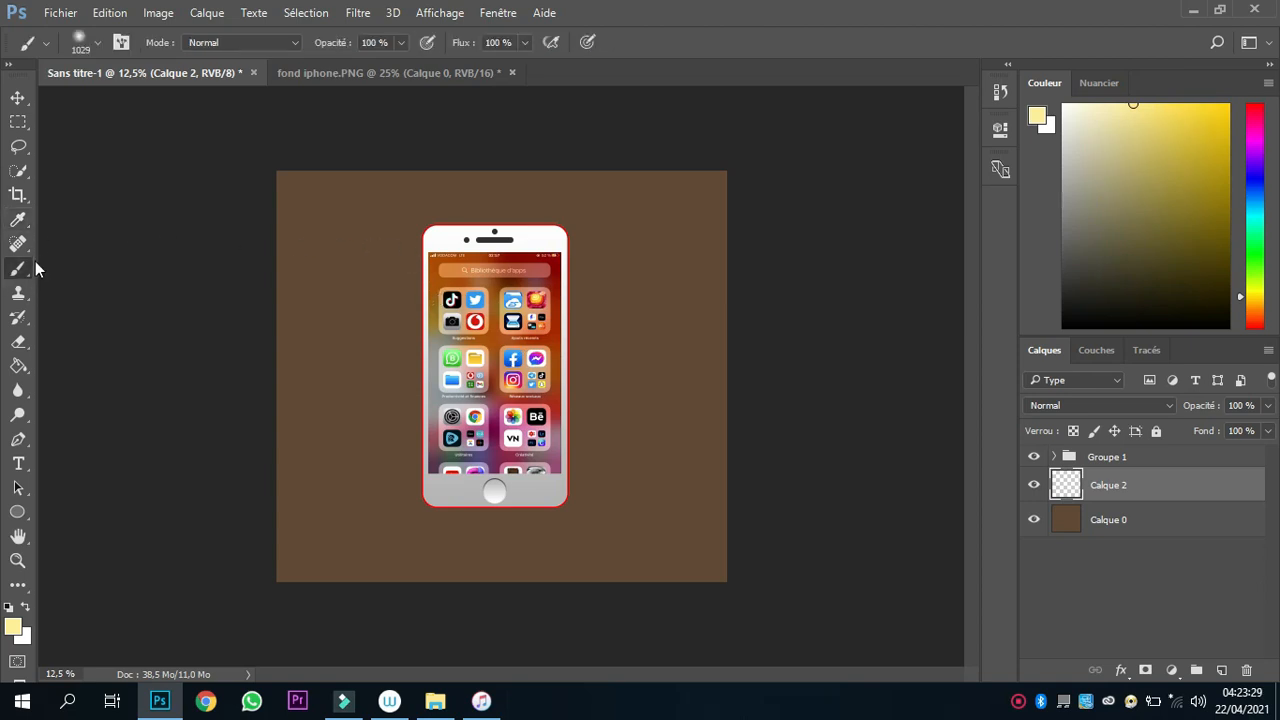
pyautogui.click(364, 352)
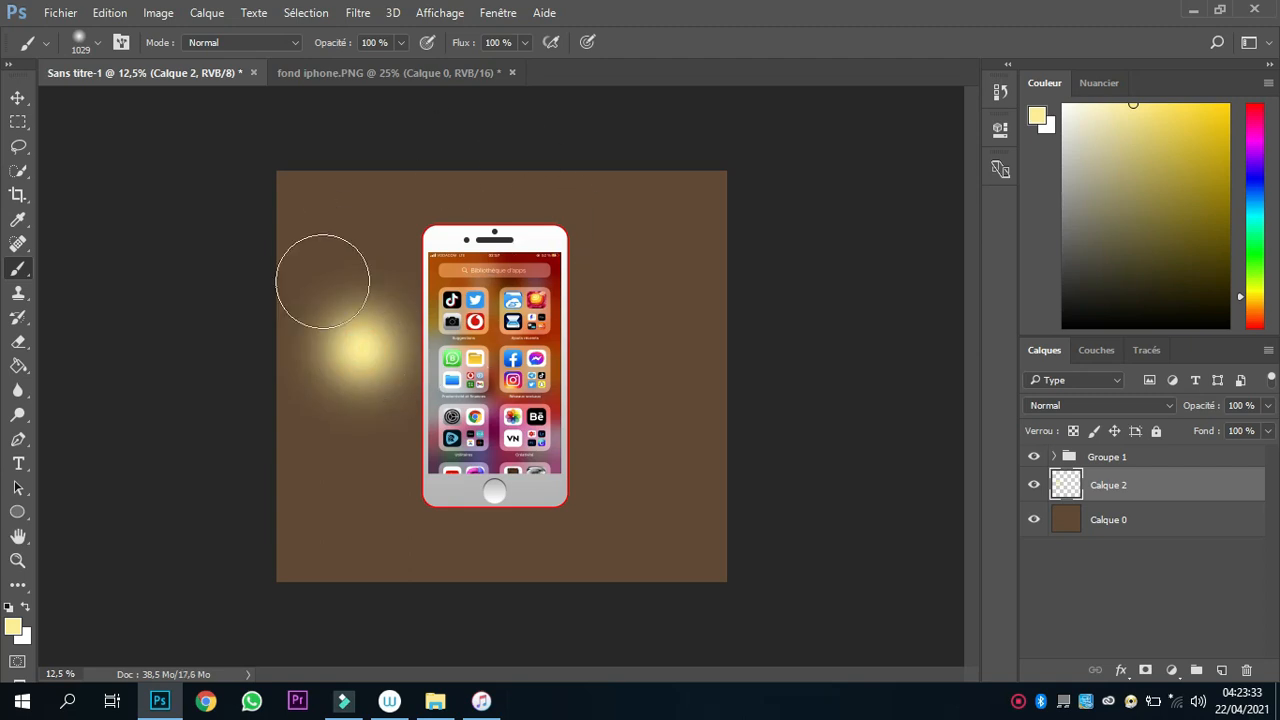
# Enlarge the yellow glow and place it behind the phone so it lights most of the background.
pyautogui.press('v')
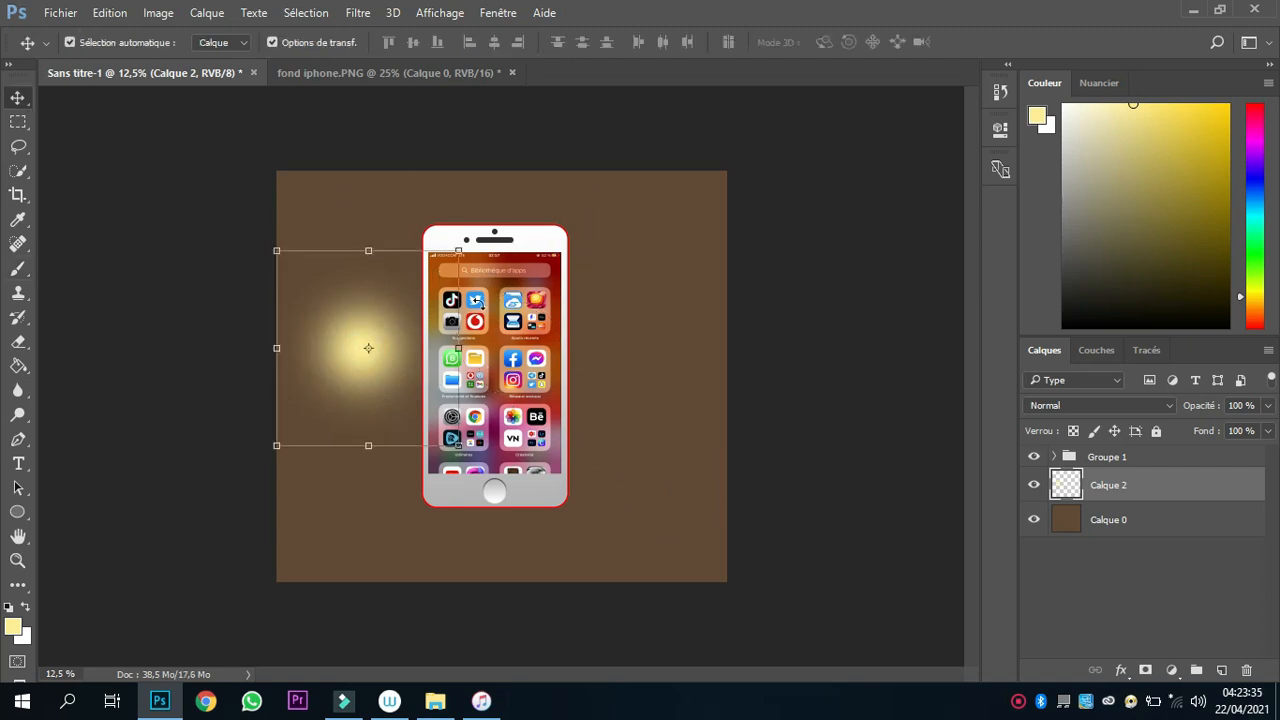
pyautogui.moveTo(459, 251); pyautogui.dragTo(616, 88)
pyautogui.moveTo(943, 354); pyautogui.dragTo(866, 300)
pyautogui.press('Return')
pyautogui.click(937, 420)
pyautogui.hotkey('ctrl', '-')
pyautogui.hotkey('ctrl', '-')
# Add a layer above the glow and paint one soft dab of very dark brown near the phone's lower part.
pyautogui.click(1108, 485)
pyautogui.click(1221, 670)
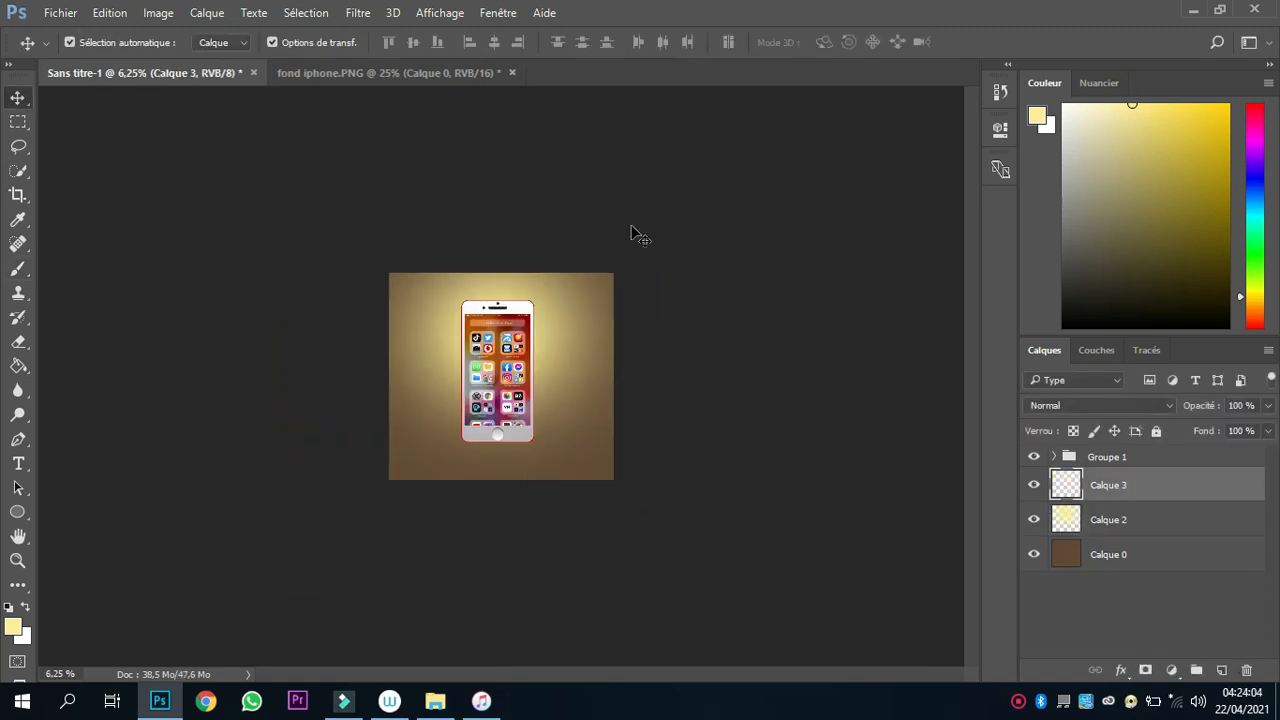
pyautogui.press('i')
pyautogui.click(1153, 297)
pyautogui.press('b')
pyautogui.click(434, 432)
# Flatten the dark dab into a wide, thin shadow and place it under the phone's bottom edge.
pyautogui.press('v')
pyautogui.moveTo(434, 387); pyautogui.dragTo(434, 460)
pyautogui.hotkey('ctrl', '+')
pyautogui.hotkey('ctrl', '+')
pyautogui.hotkey('ctrl', '+')
pyautogui.press('Return')
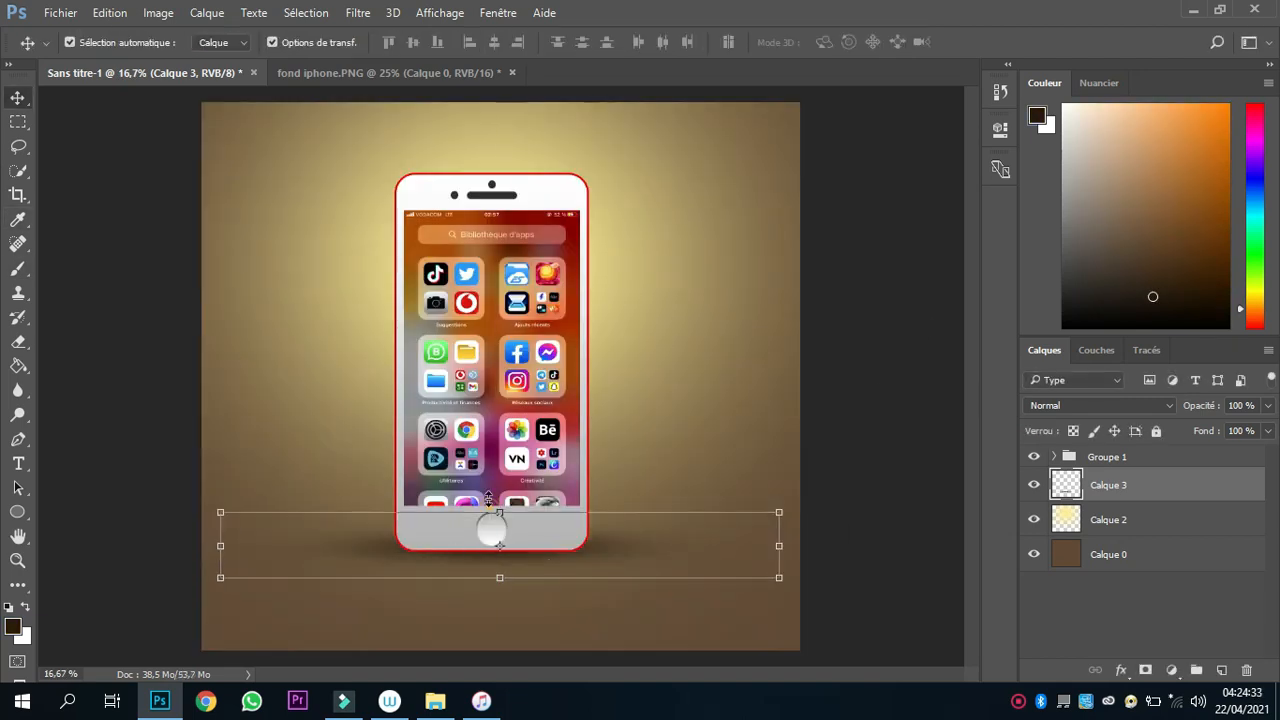
# Duplicate the shadow layer, change the copy's blend mode and widen it beneath the phone.
pyautogui.hotkey('ctrl', 'j')
pyautogui.click(1100, 406)
pyautogui.click(1057, 208)
pyautogui.moveTo(779, 546); pyautogui.dragTo(857, 546)
pyautogui.moveTo(518, 460); pyautogui.dragTo(518, 490)
pyautogui.press('Return')
pyautogui.click(514, 386)
pyautogui.click(529, 102)
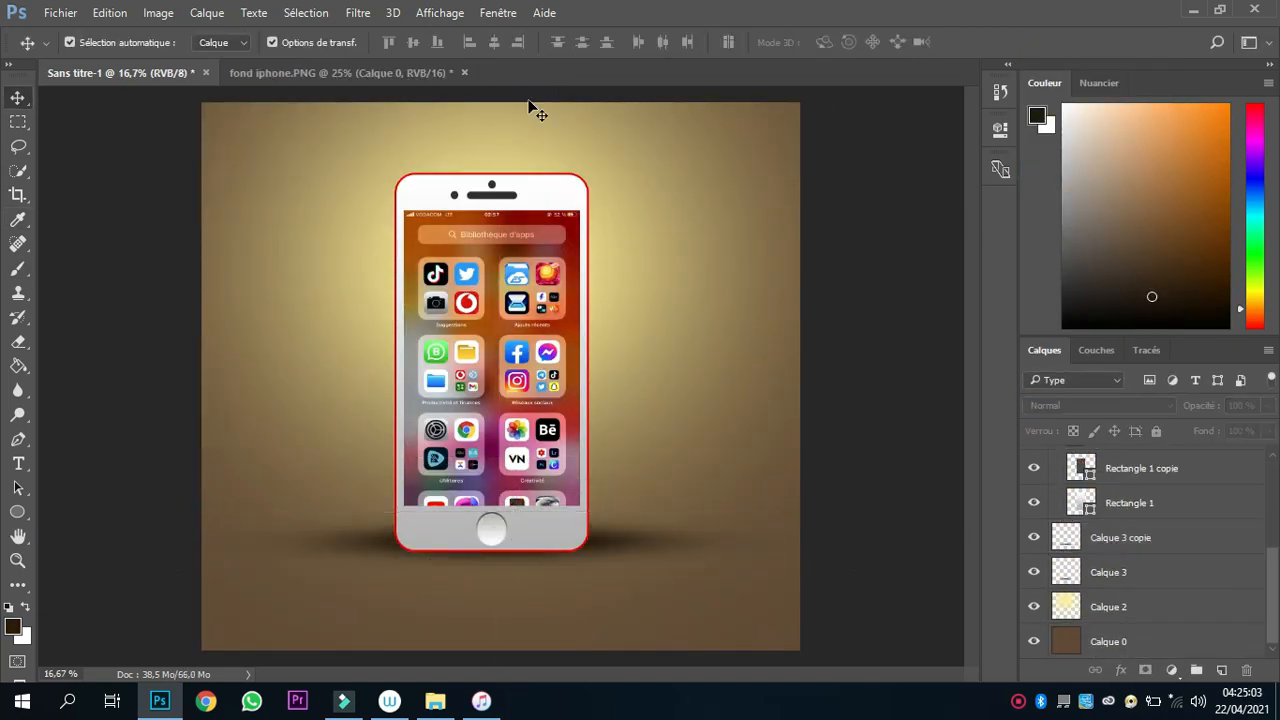
# Slightly reduce the corner radius of the red-outlined phone body and deselect it.
pyautogui.click(520, 182)
pyautogui.click(1000, 128)
pyautogui.click(760, 307)
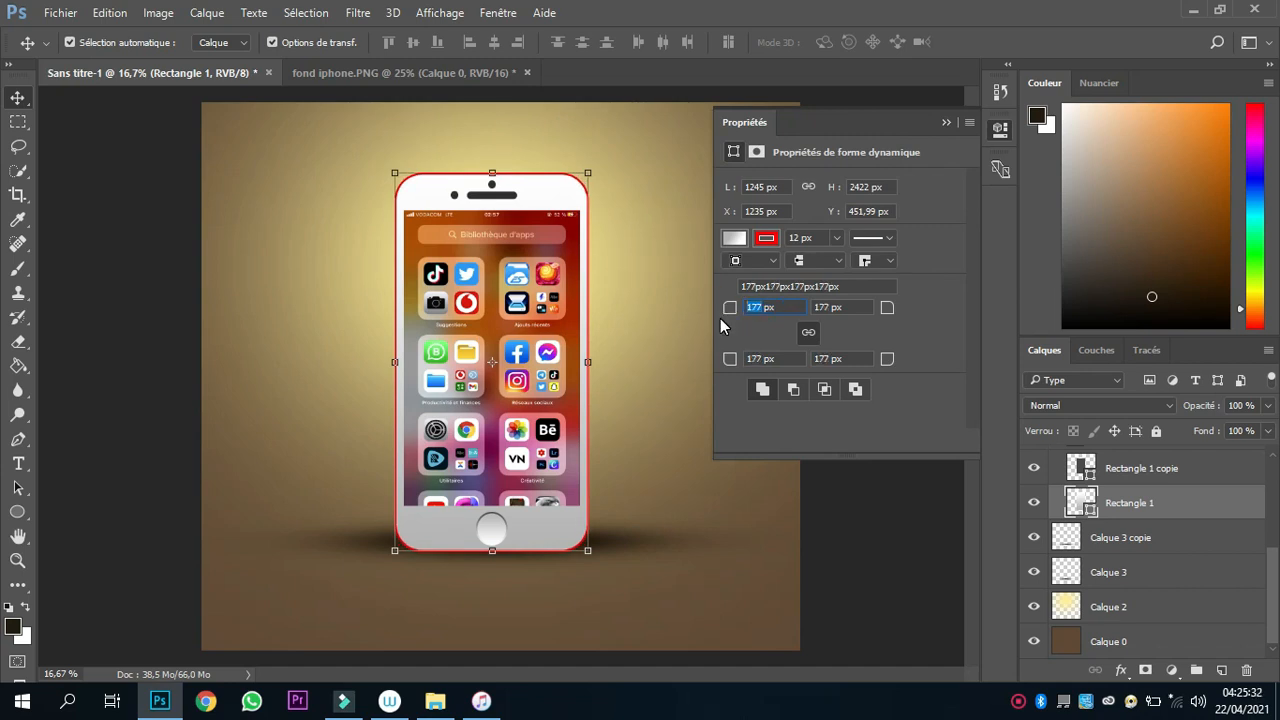
pyautogui.press('Down')
pyautogui.press('Down')
pyautogui.press('Down')
pyautogui.click(1000, 129)
pyautogui.click(880, 250)
pyautogui.hotkey('ctrl', '-')
pyautogui.hotkey('ctrl', '+')
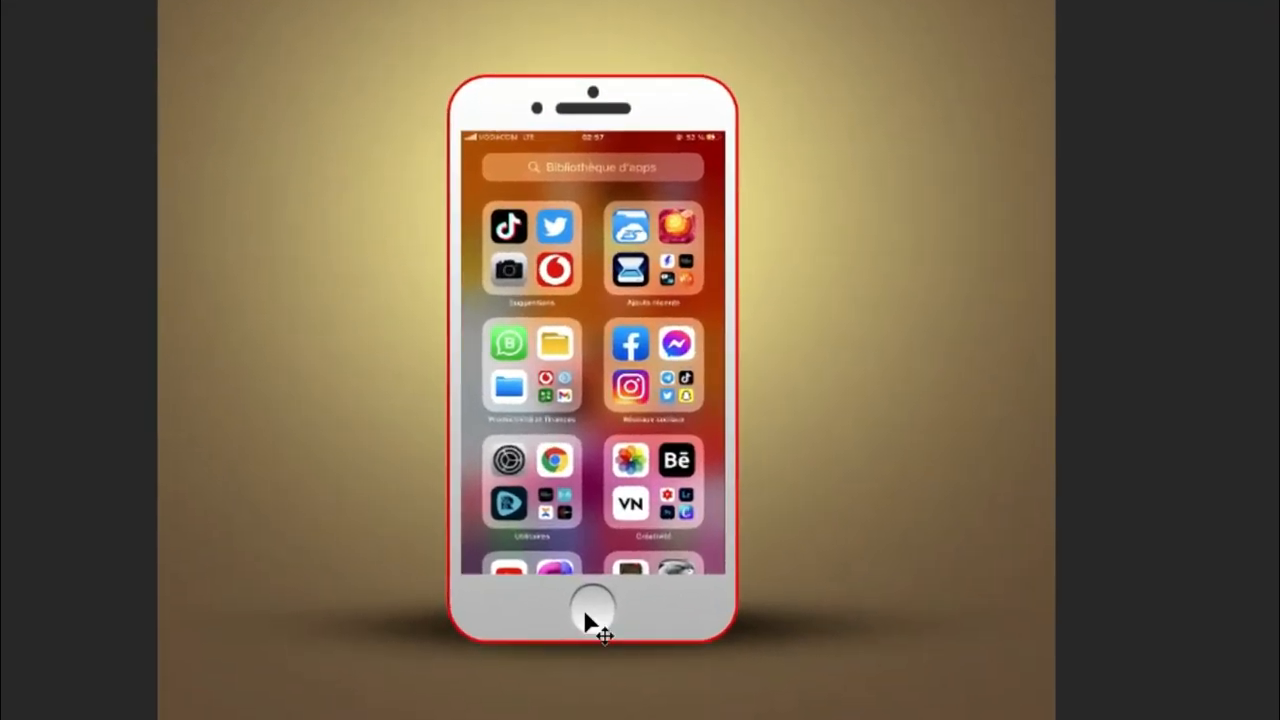